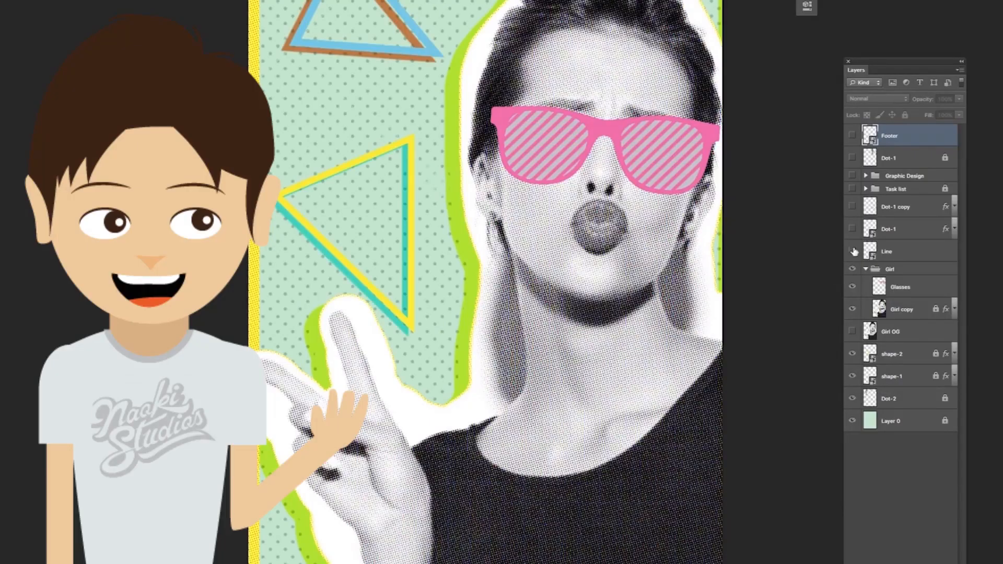
drag(853, 252, 853, 189)
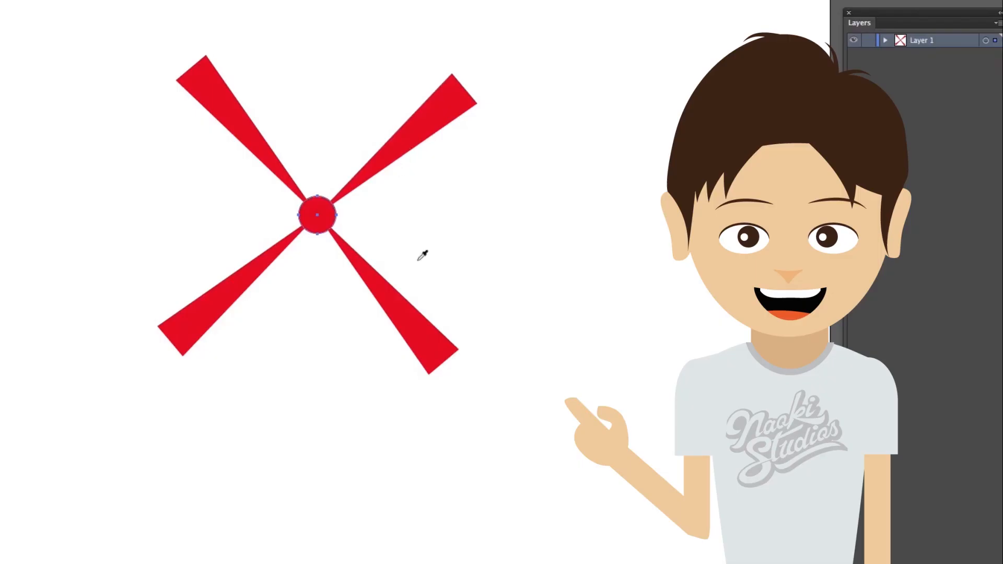
key(ctrl+f)
right_click(332, 223)
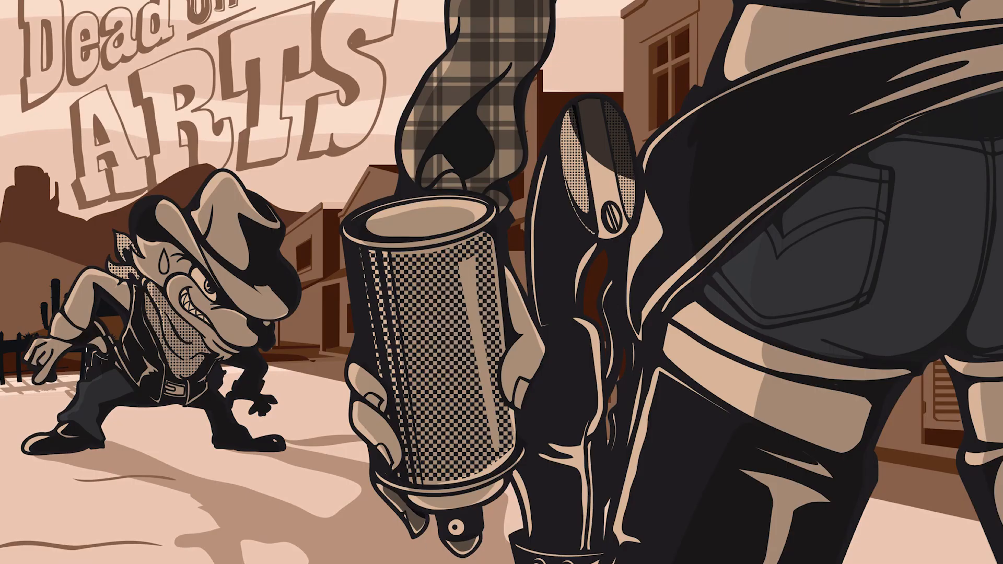
Step: Launch Adobe Illustrator 2023 and start setting up a new file
mouse_move(405, 551)
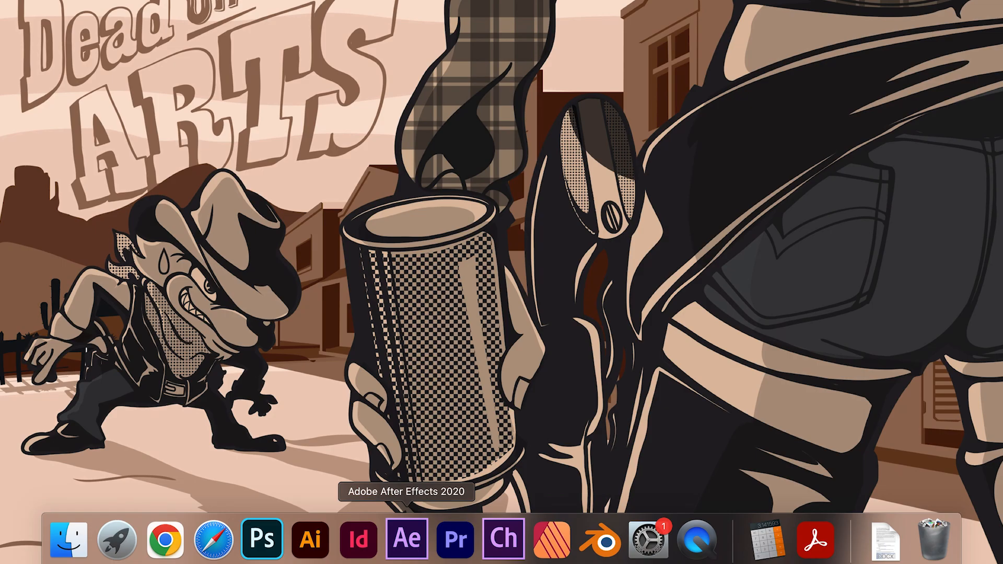
click(310, 550)
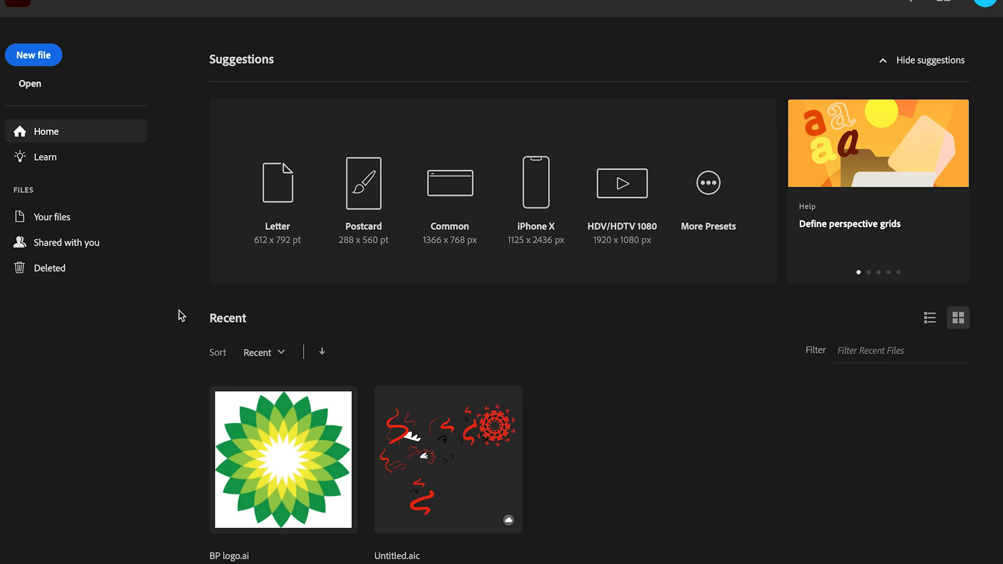
click(51, 64)
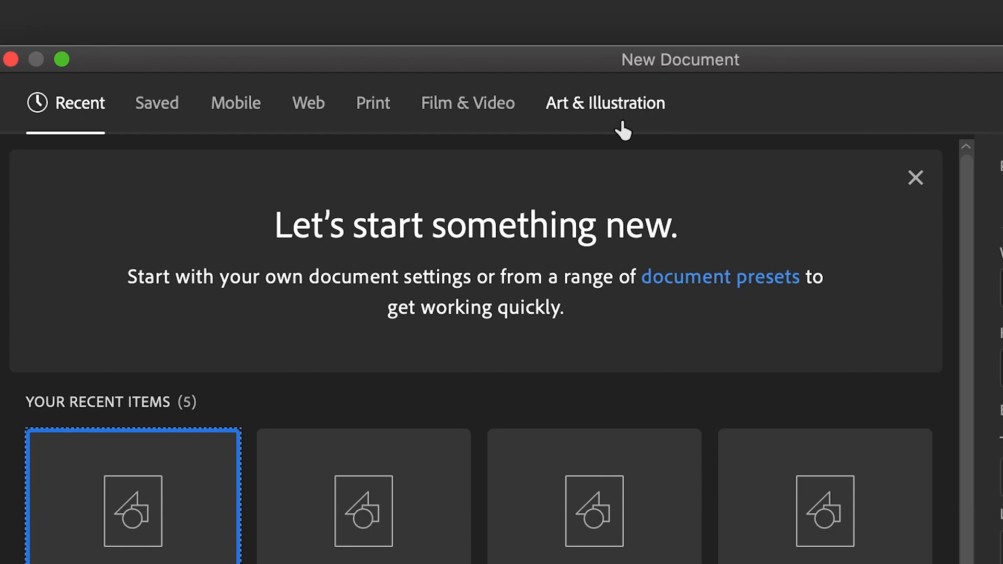
Step: Examine all blank document presets for Mobile, Web, Print, Film & Video, and Art & Illustration
click(241, 110)
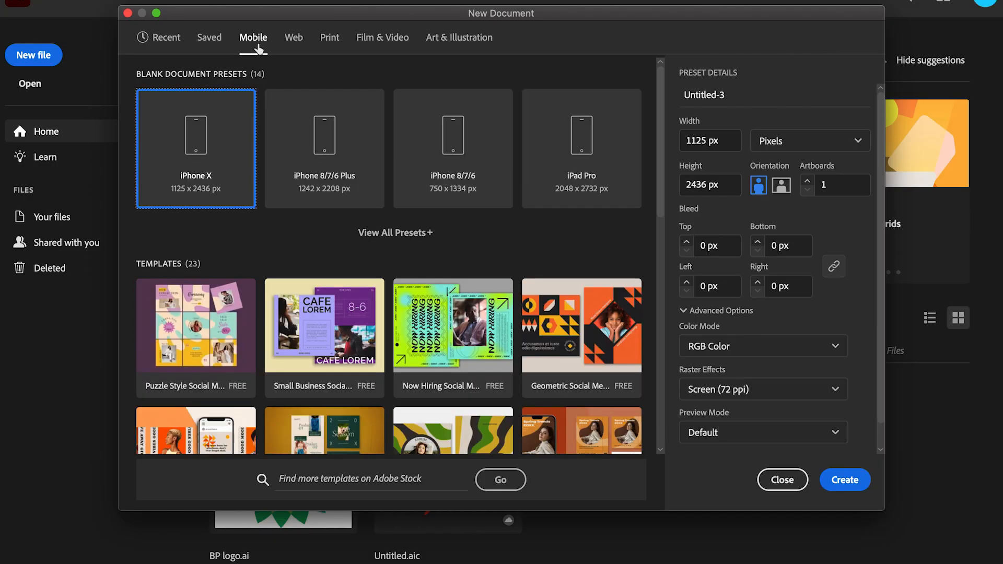
click(406, 233)
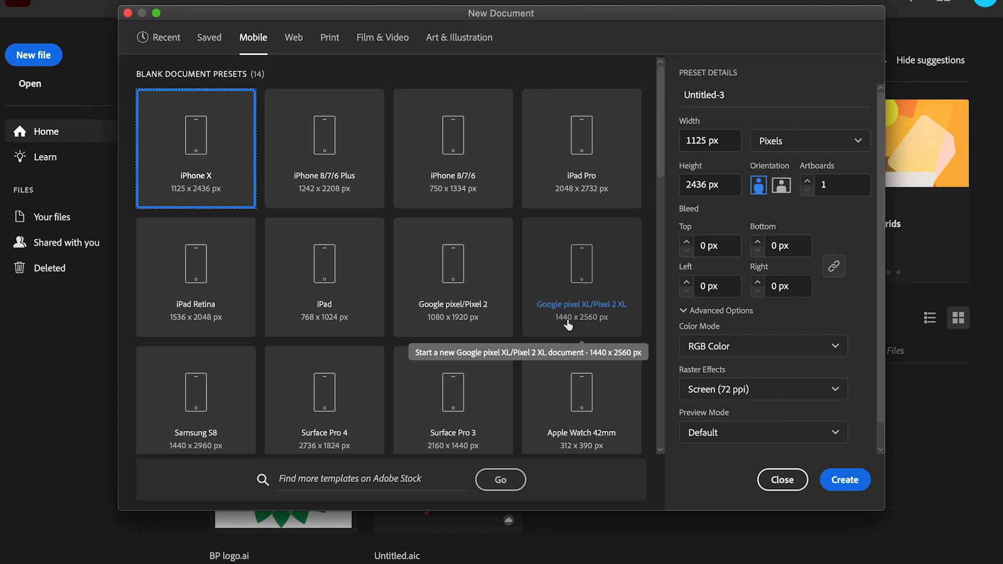
click(296, 44)
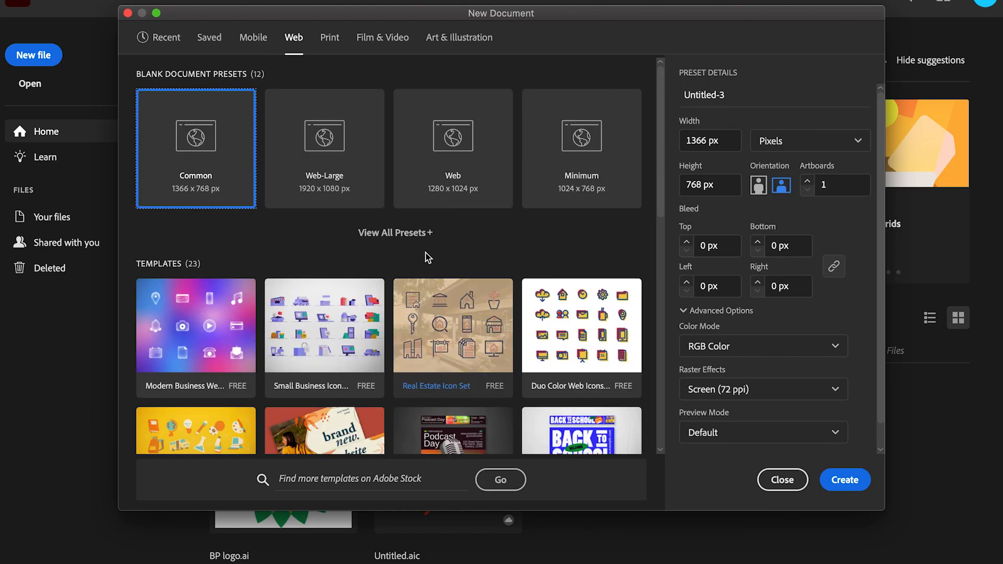
click(413, 233)
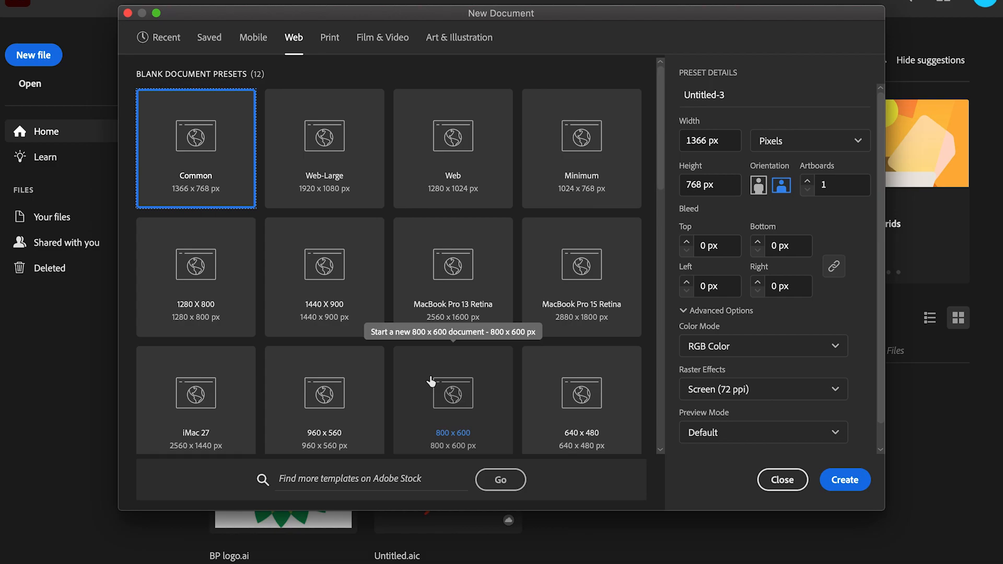
click(330, 46)
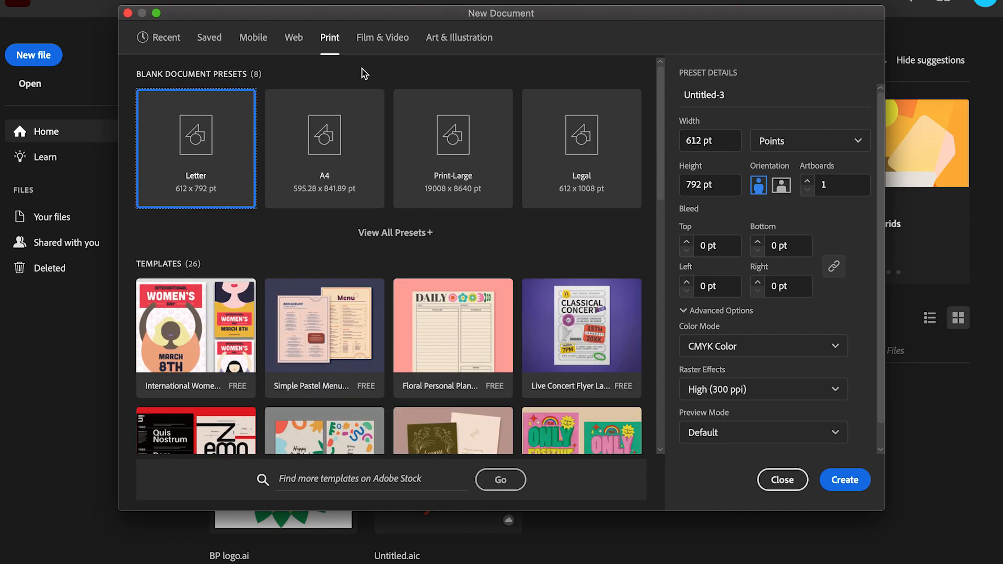
click(415, 238)
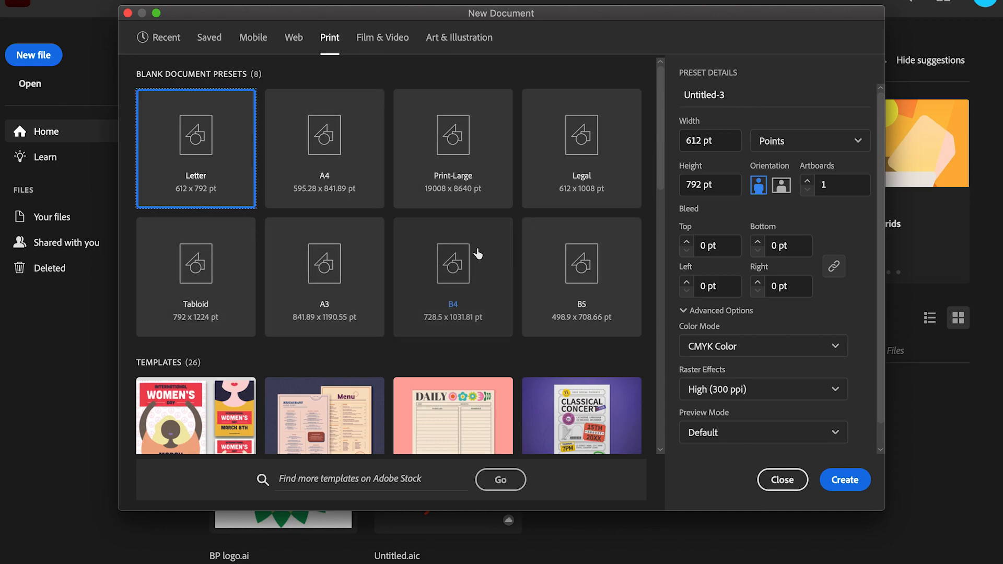
click(373, 46)
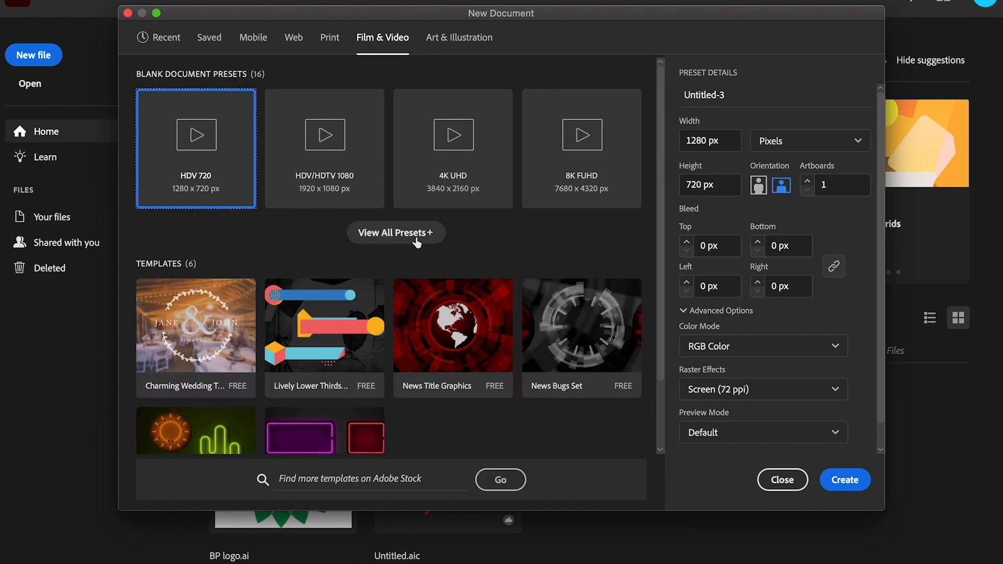
click(416, 241)
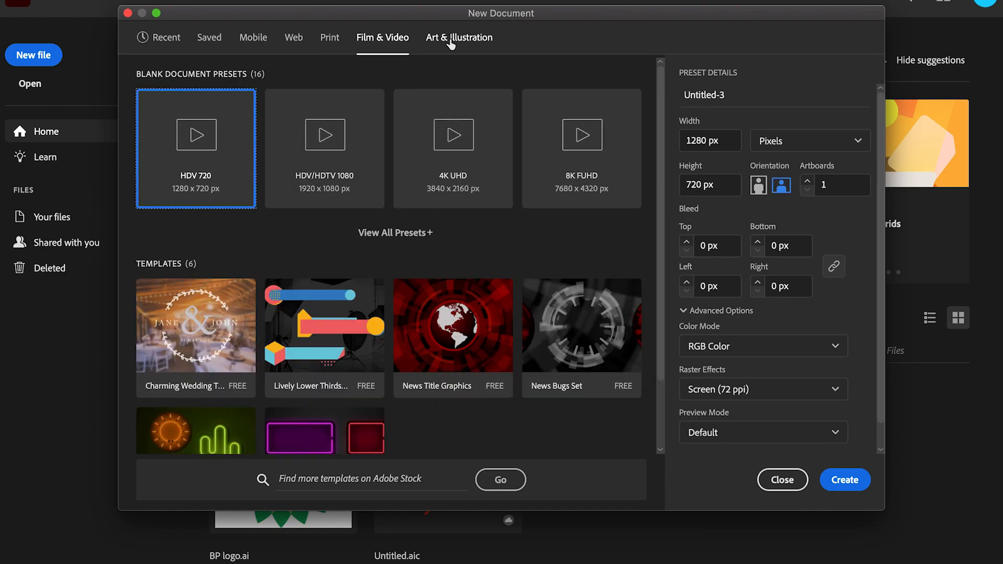
click(451, 44)
click(451, 44)
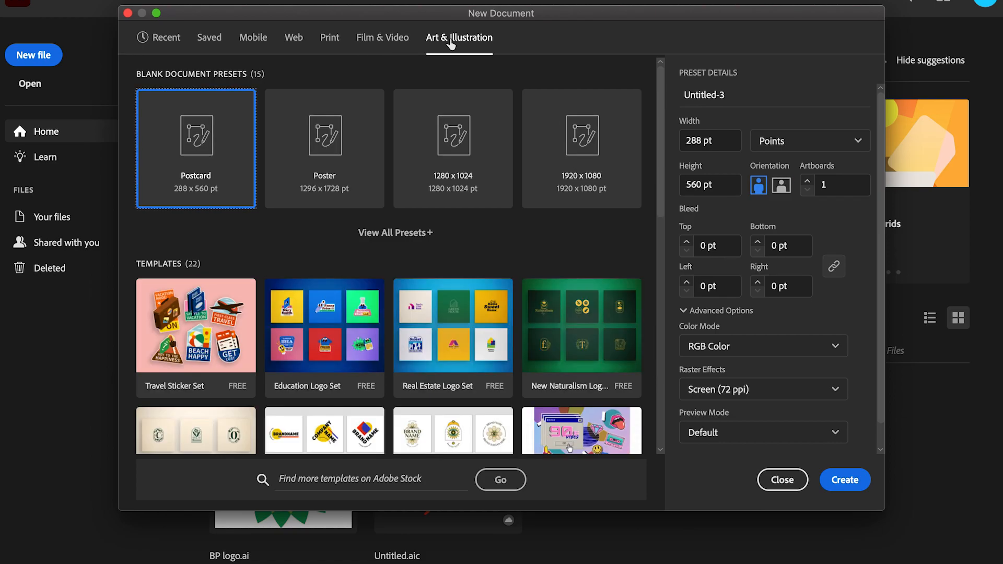
click(422, 234)
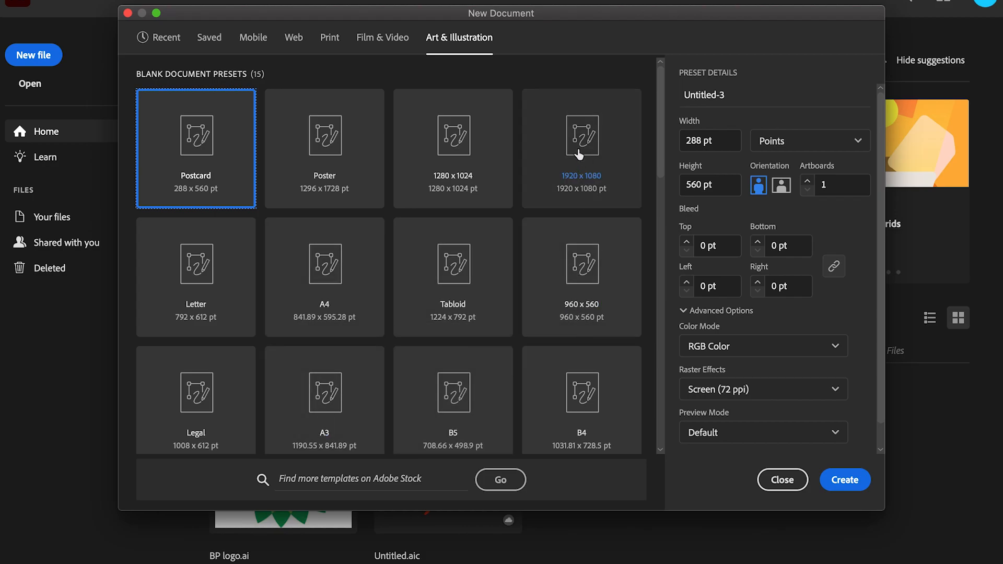
Step: Choose the A4 preset from the print document sizes and set the units to Millimeters
click(330, 42)
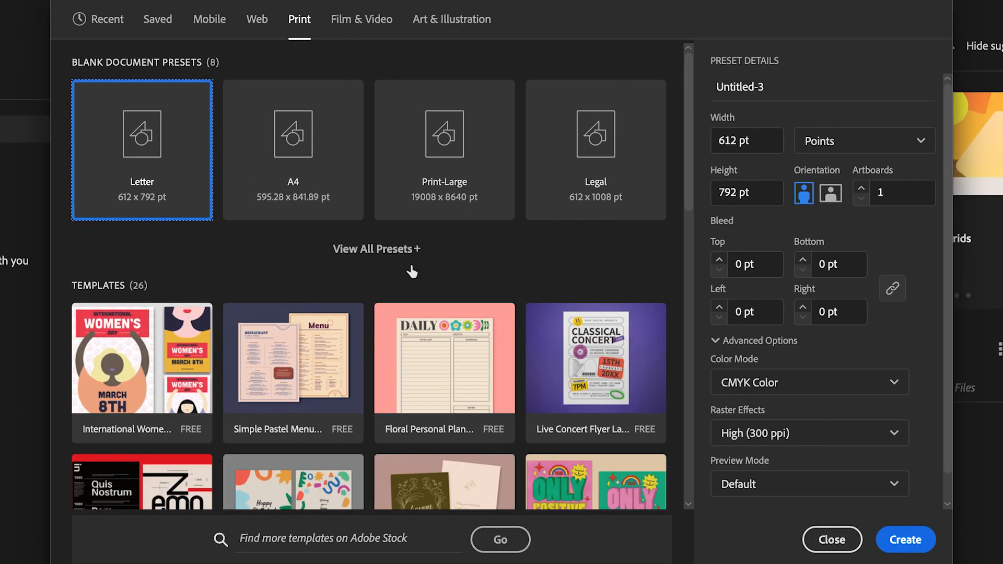
click(407, 240)
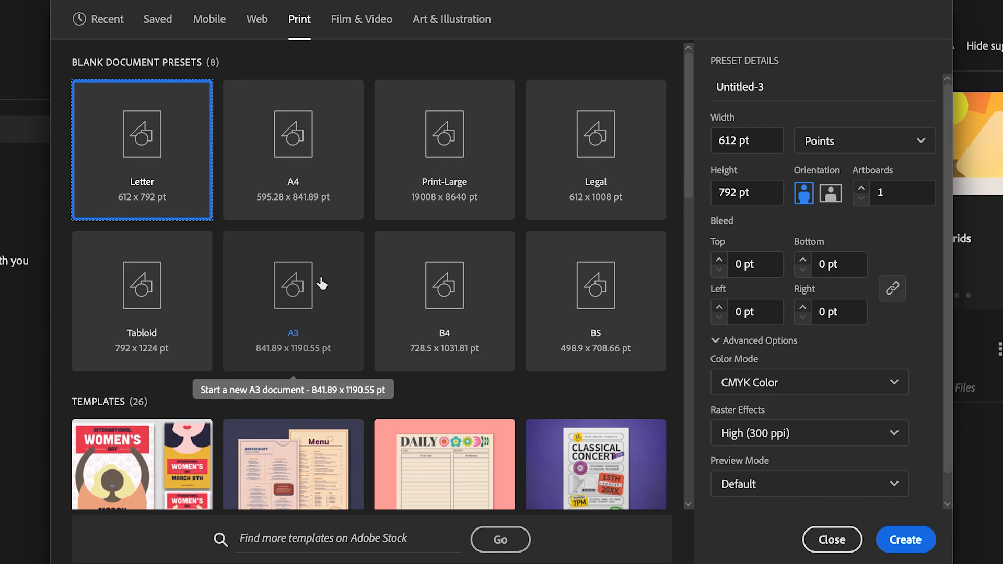
click(317, 170)
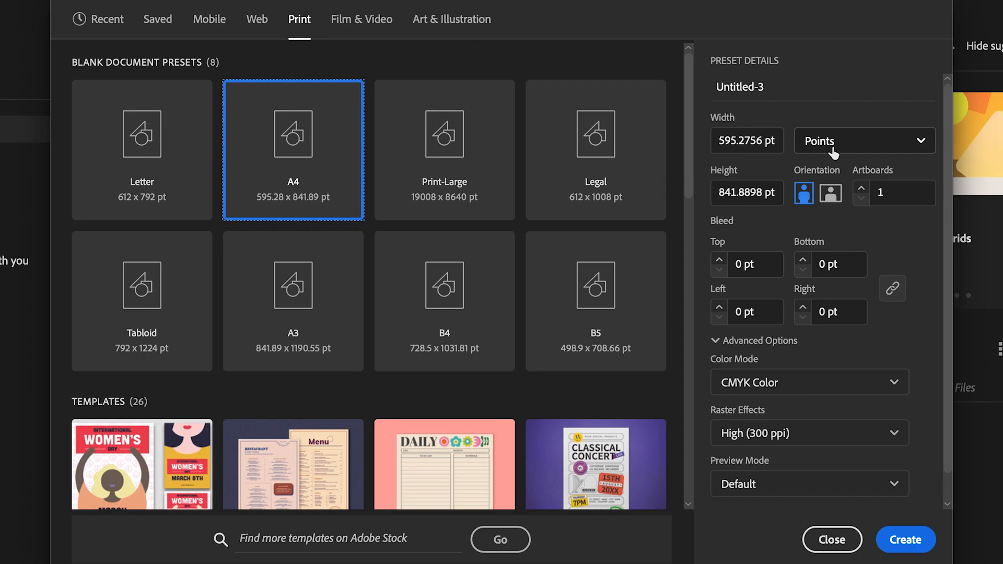
click(922, 144)
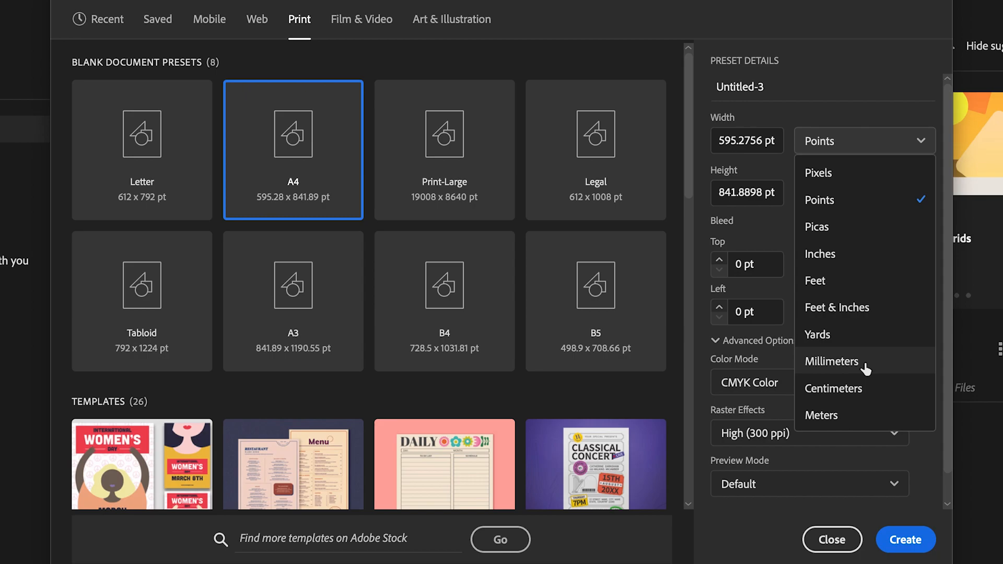
click(832, 362)
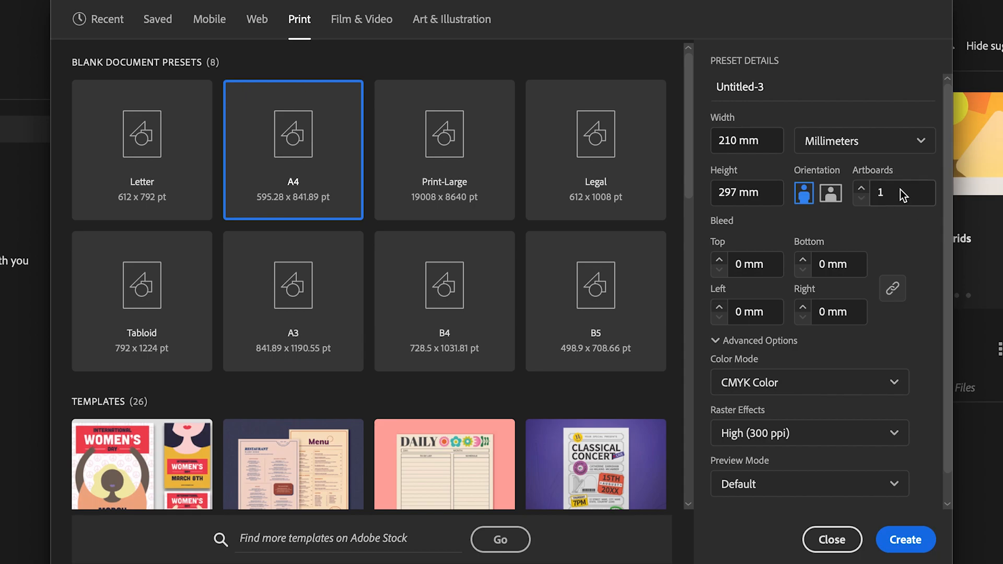
Step: Set the linked bleed to 2 mm on all four sides of the new document
click(747, 264)
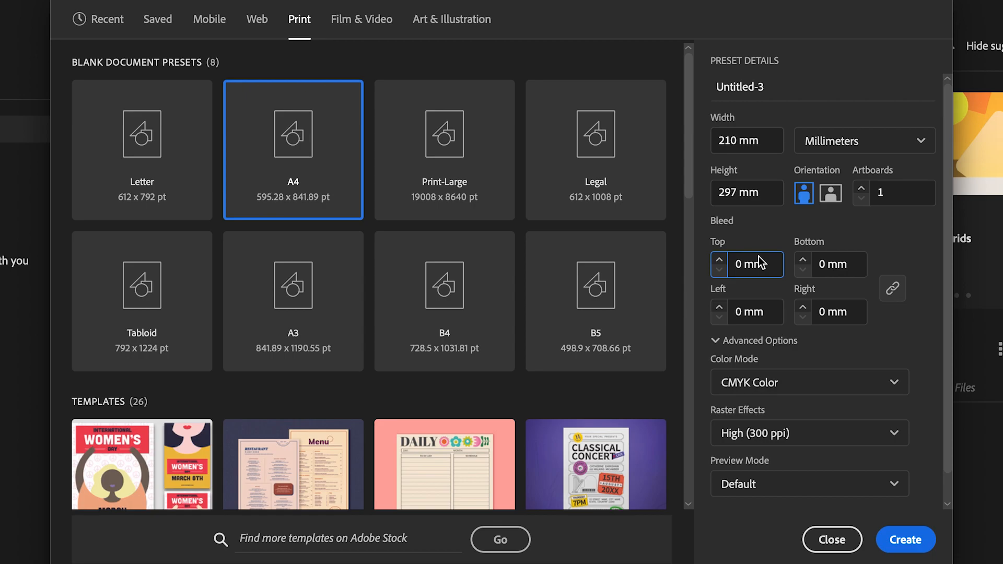
click(720, 262)
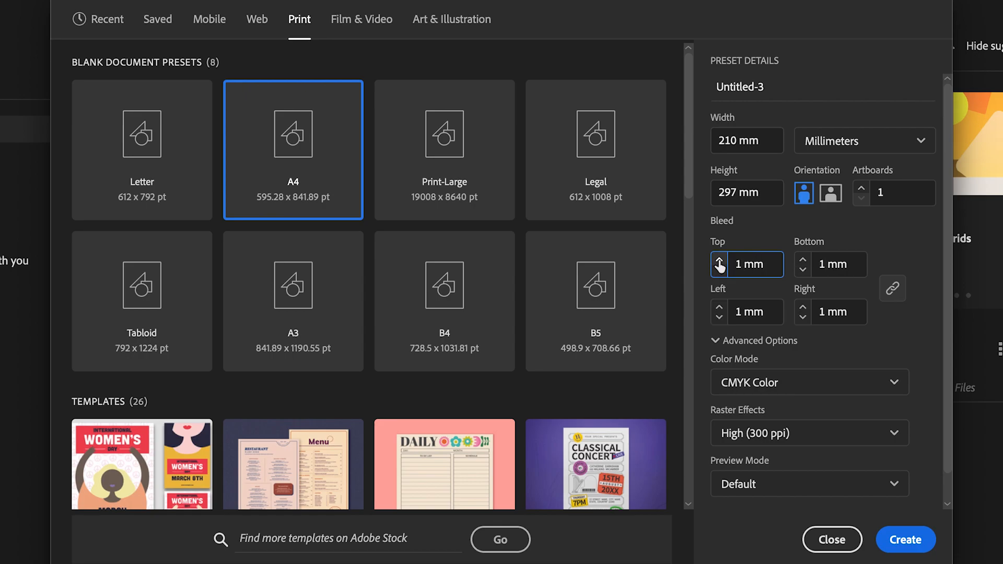
click(719, 261)
Step: Unlink the bleed values and set the top to 3 mm, bottom to 1 mm, right to 4 mm and left to 5 mm
click(894, 291)
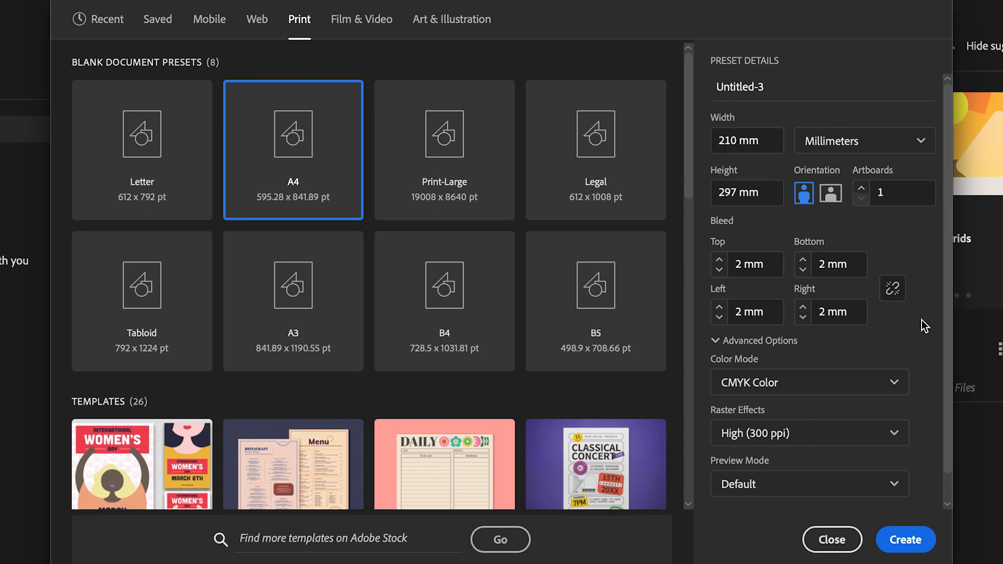
click(720, 260)
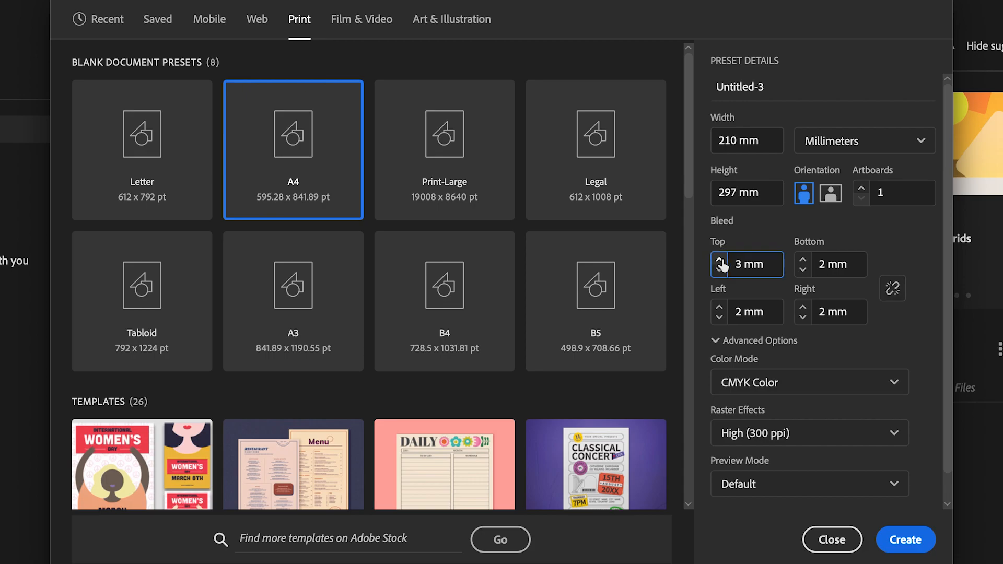
click(804, 270)
double_click(805, 309)
triple_click(720, 308)
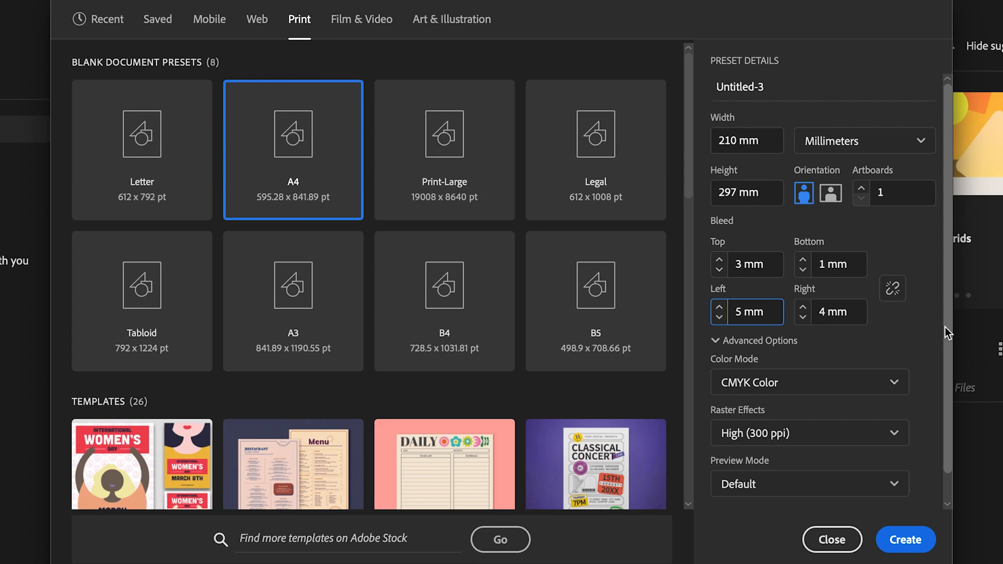
Step: Link the bleed values again and set all four sides to 2 mm
click(895, 294)
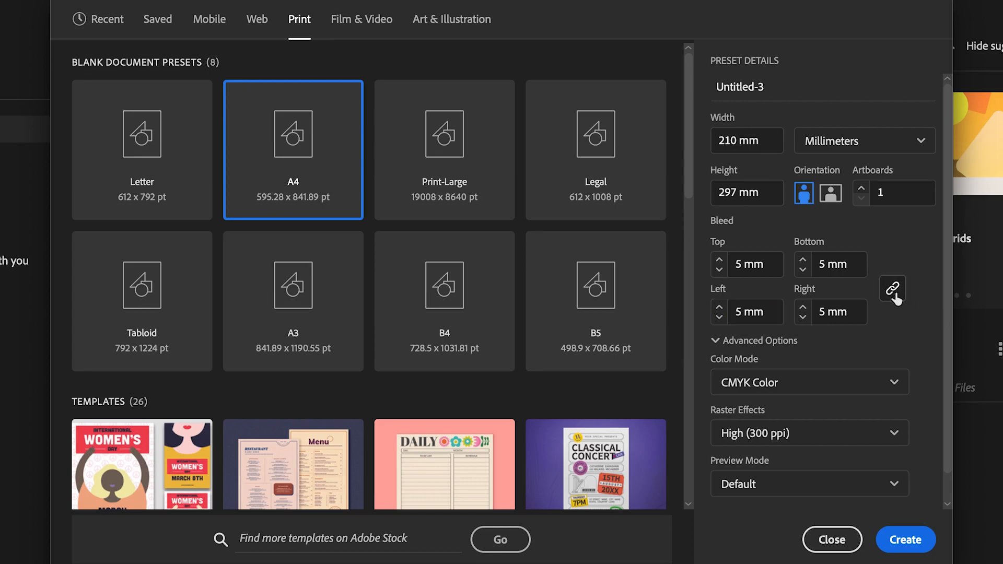
click(720, 269)
click(720, 269)
click(721, 270)
click(720, 270)
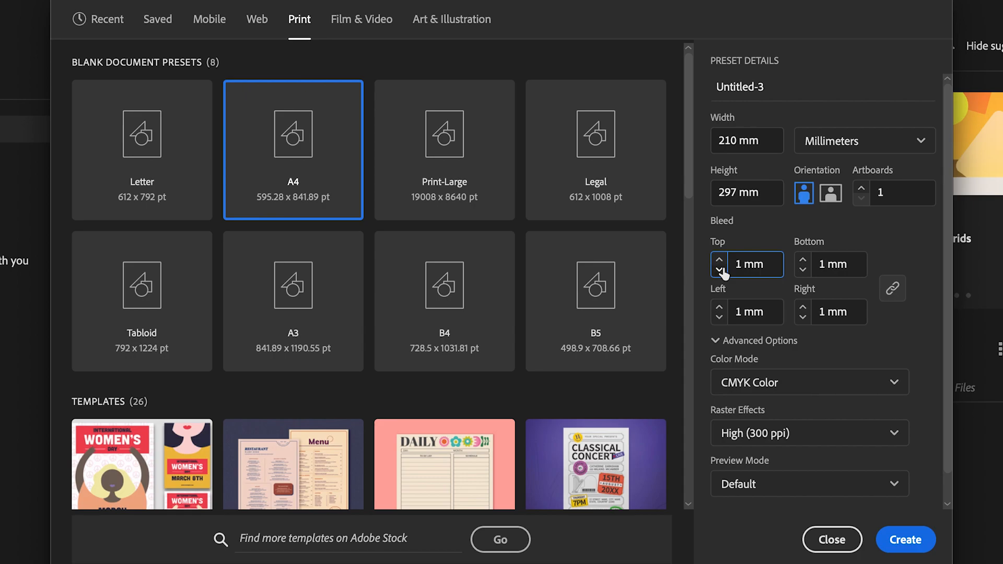
click(720, 259)
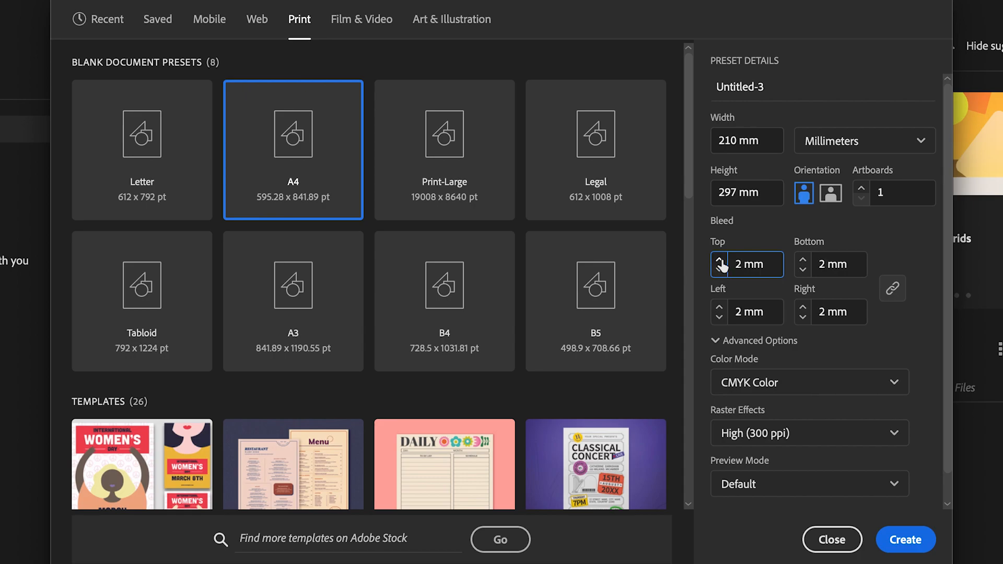
click(925, 341)
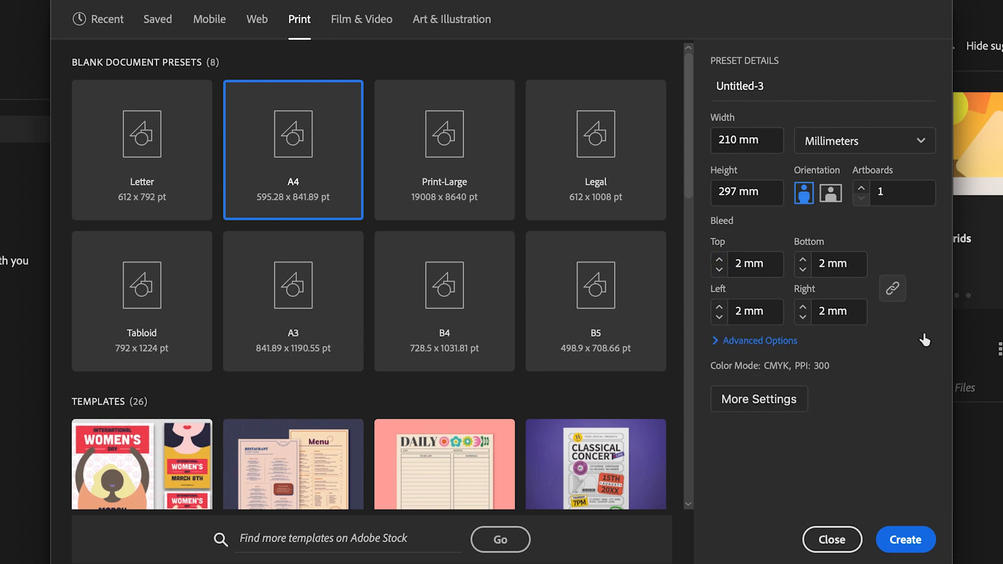
Step: Create the document with CMYK Color as its color mode and High (300 ppi) raster effects, chosen in the advanced options
click(719, 343)
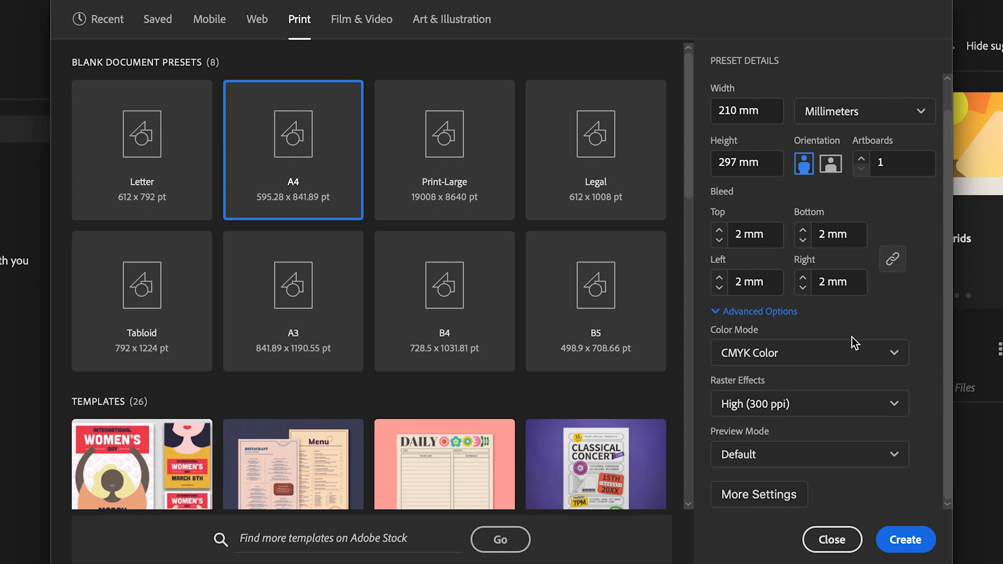
click(896, 357)
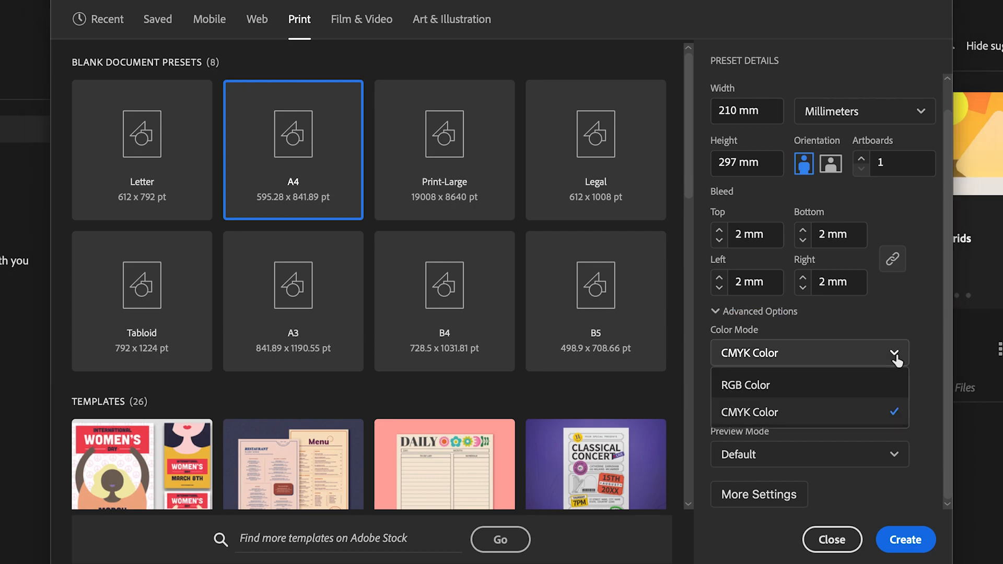
click(796, 419)
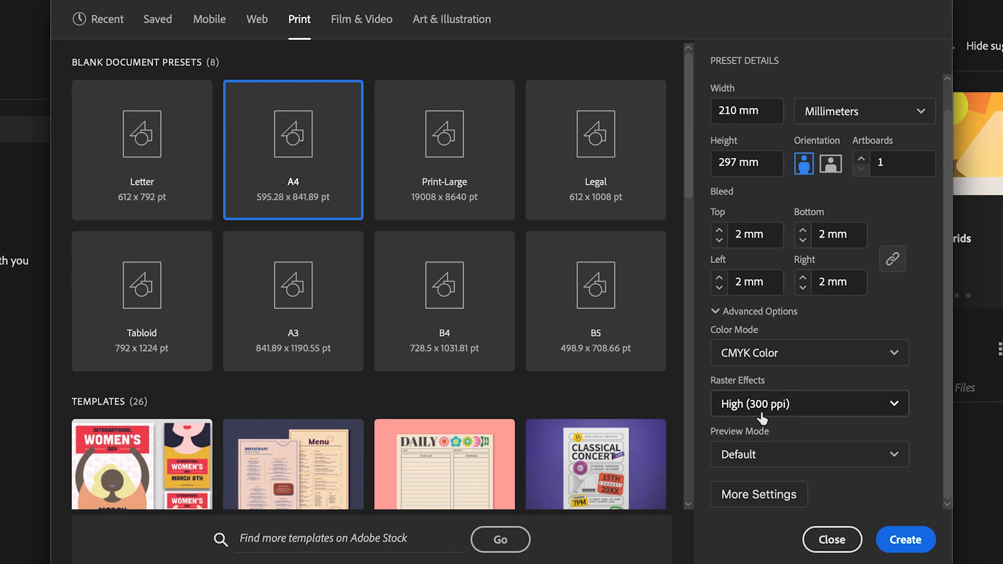
click(894, 405)
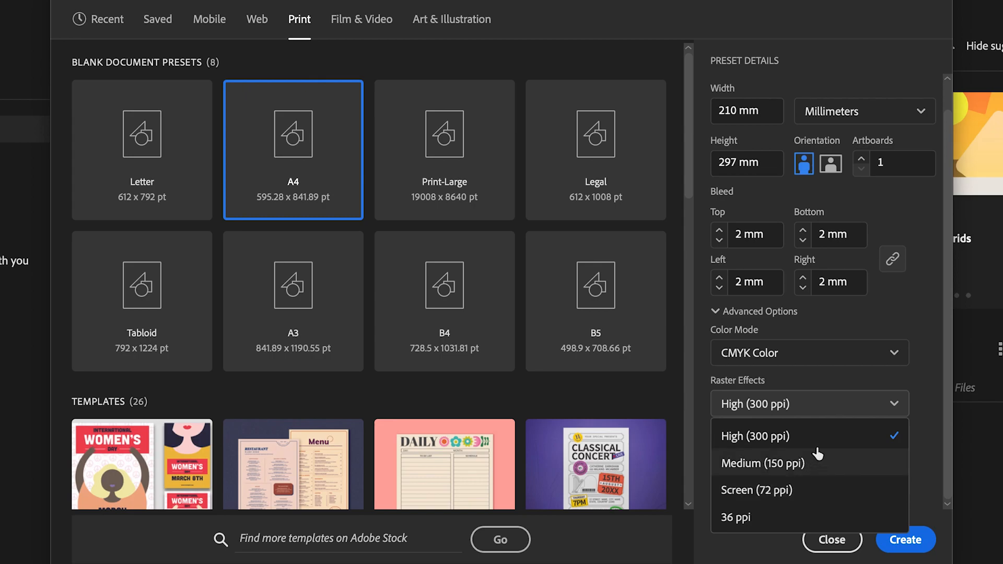
click(809, 405)
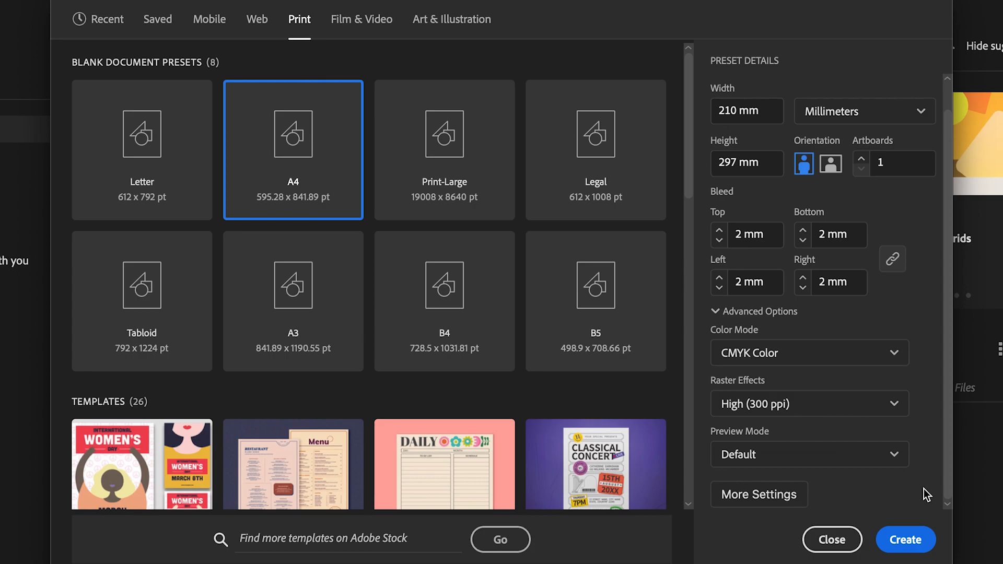
click(912, 545)
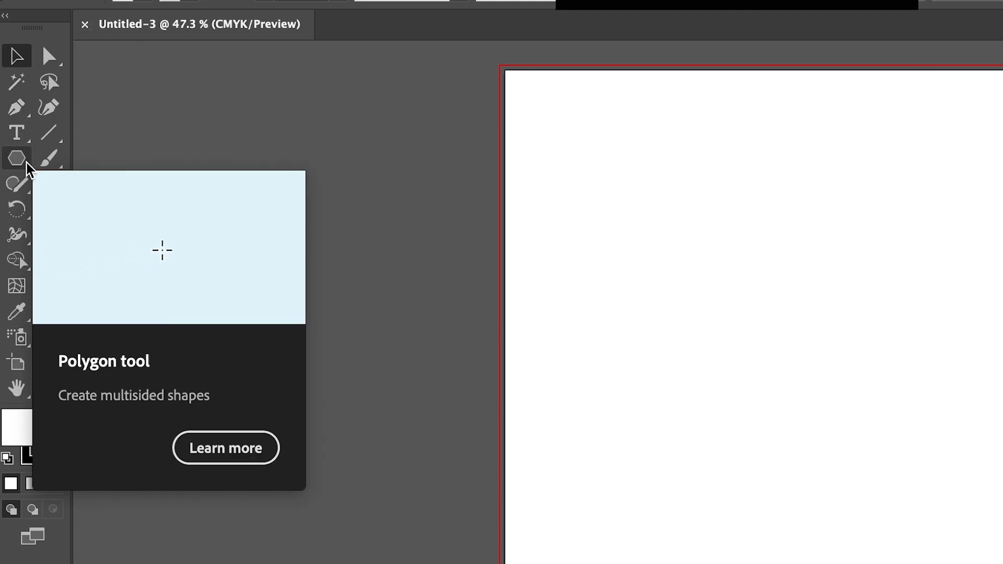
Step: Draw a landscape rectangle in the upper part of the artboard with the Rectangle tool and deselect it
click(27, 165)
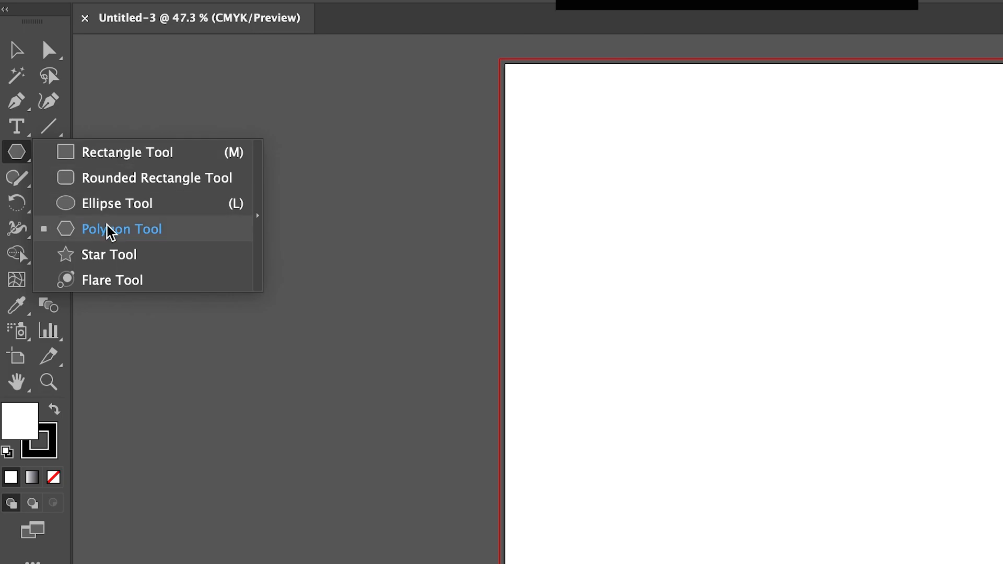
click(119, 158)
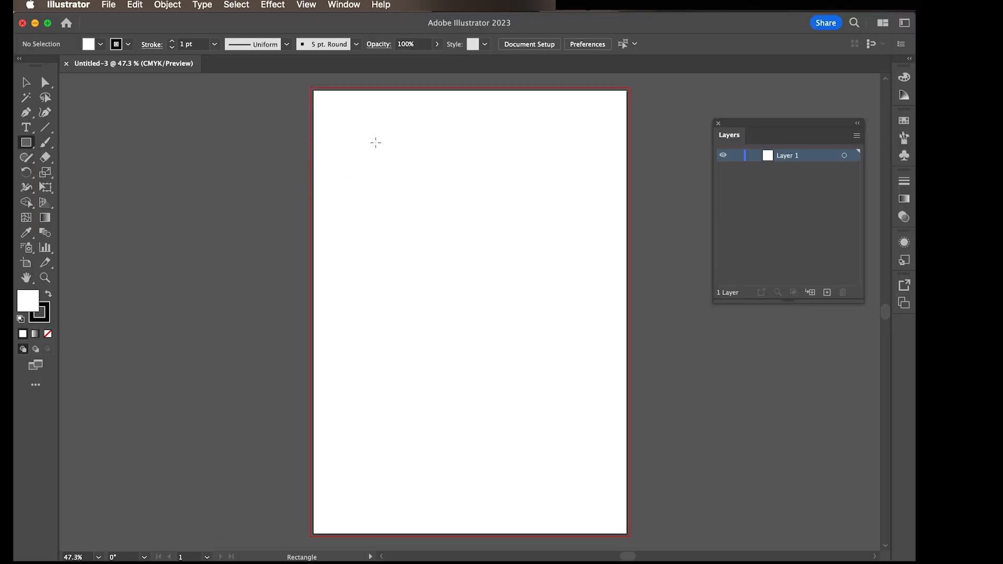
mouse_move(365, 138)
mouse_down()
mouse_move(516, 264)
mouse_move(532, 263)
mouse_up()
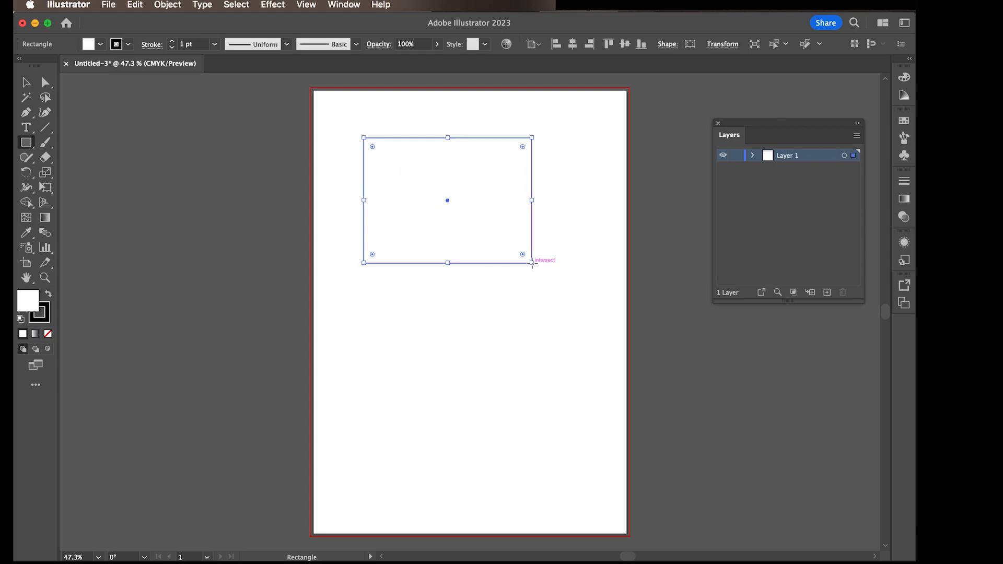
click(26, 82)
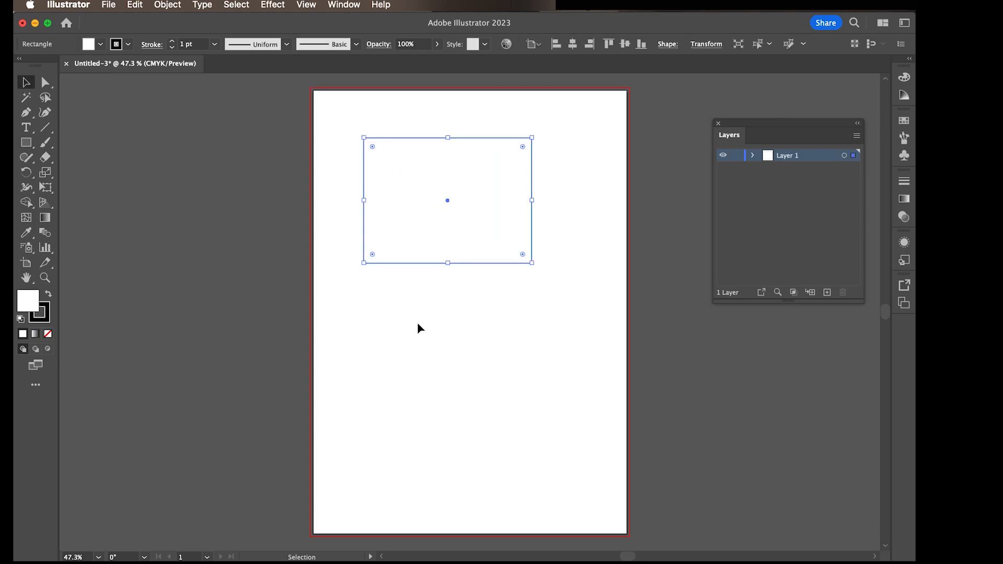
click(417, 323)
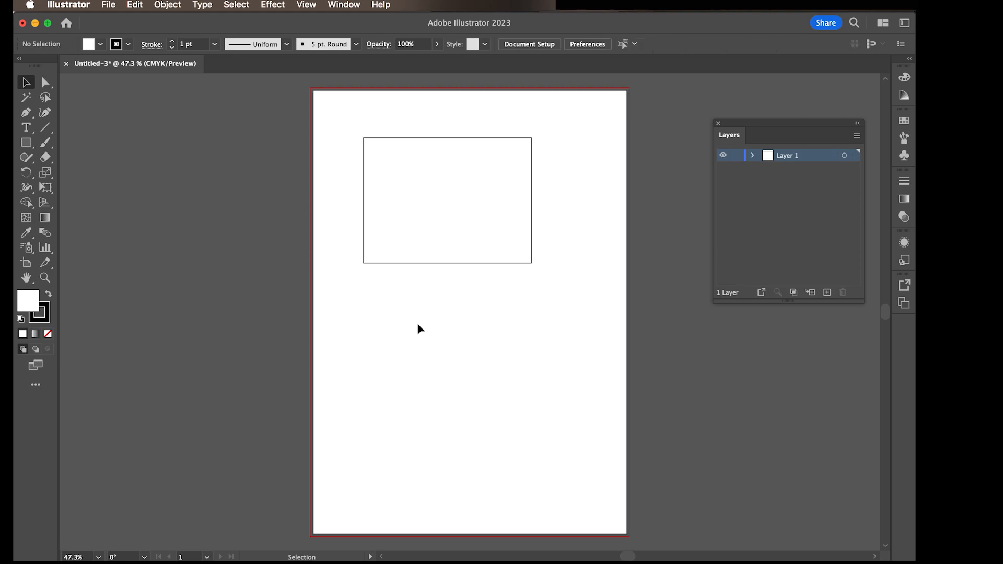
Step: Change the rectangle's stroke colour to the dark red swatch and deselect it to check the outline
click(430, 265)
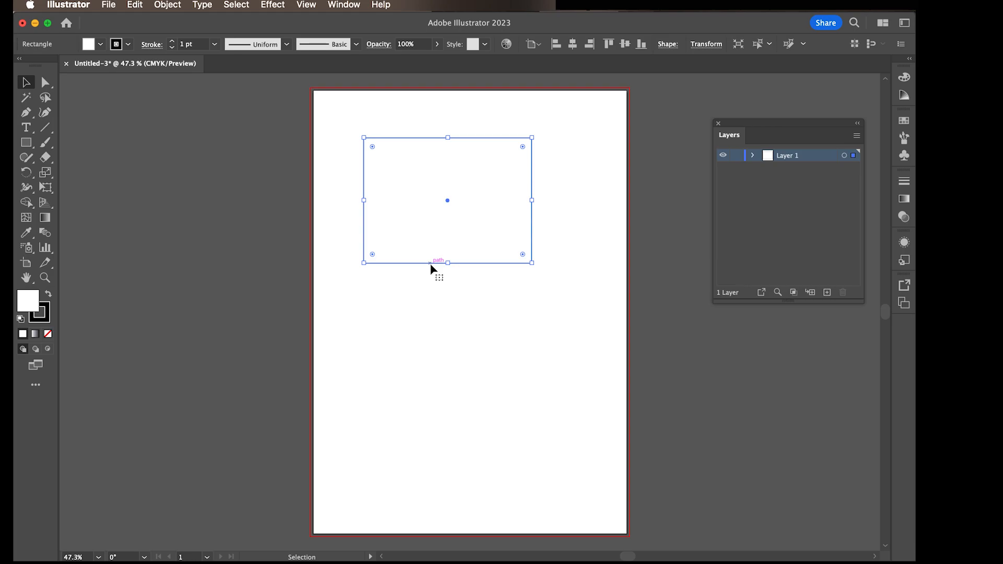
alt+scroll(400, 173, up, 5)
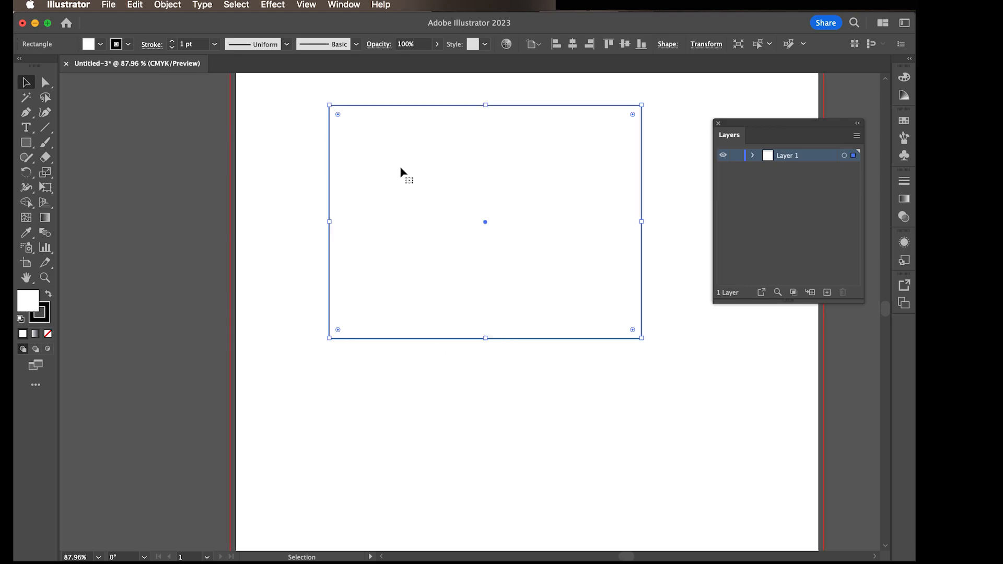
click(129, 46)
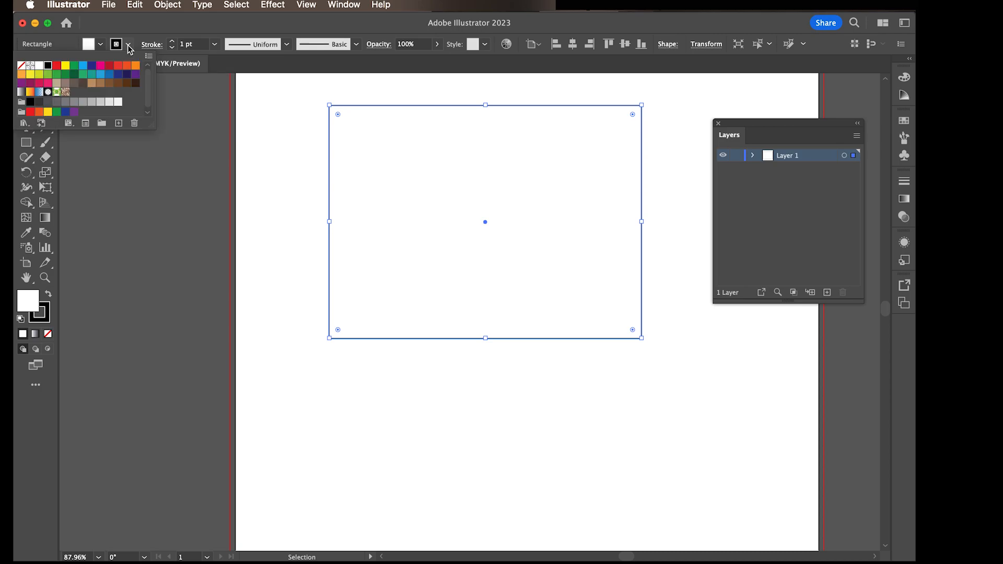
click(109, 66)
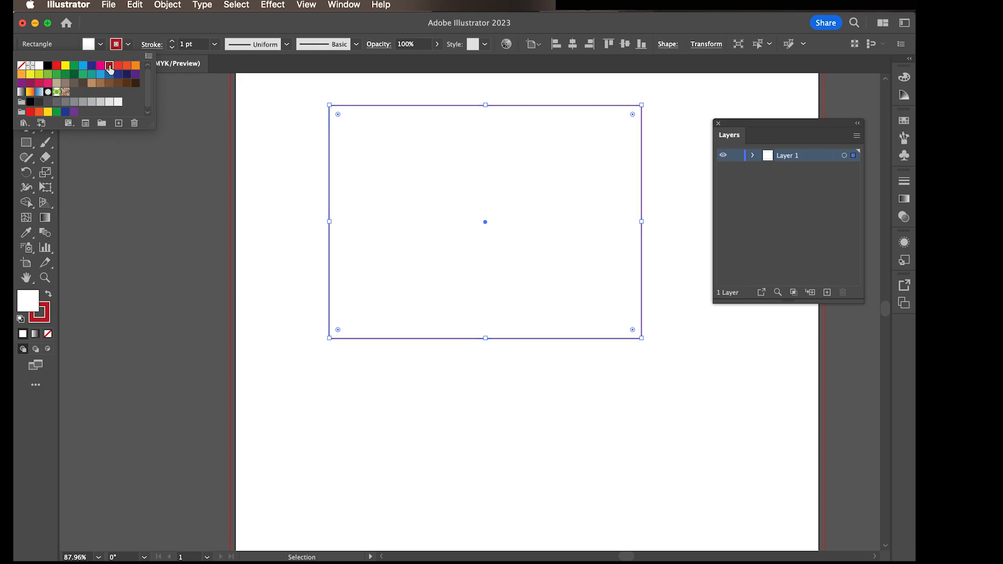
click(266, 170)
click(266, 171)
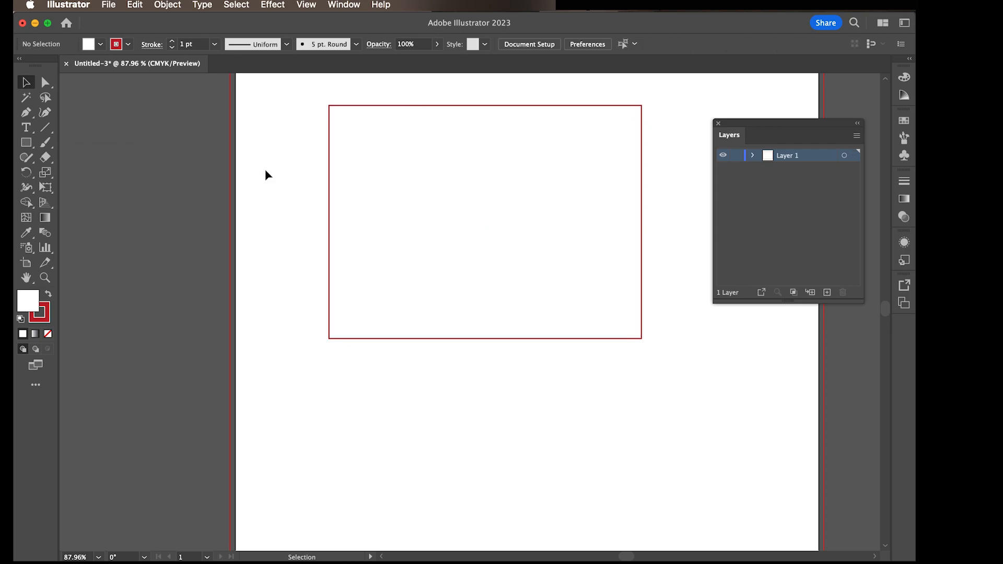
Step: Select the rectangle and increase its stroke weight to 10 pt
click(330, 194)
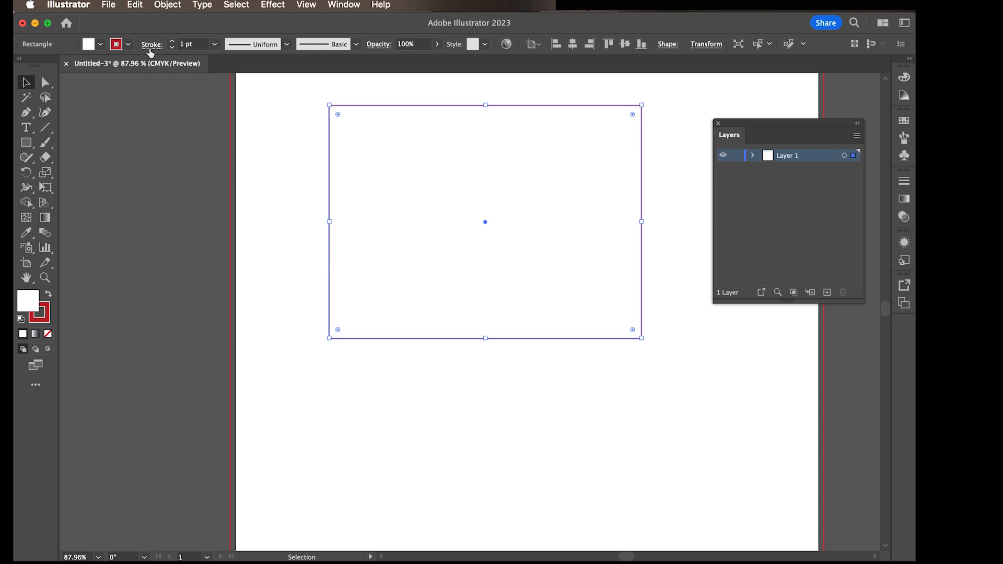
click(172, 41)
click(173, 41)
click(173, 42)
click(173, 42)
click(173, 42)
click(173, 42)
click(173, 42)
click(173, 42)
click(173, 41)
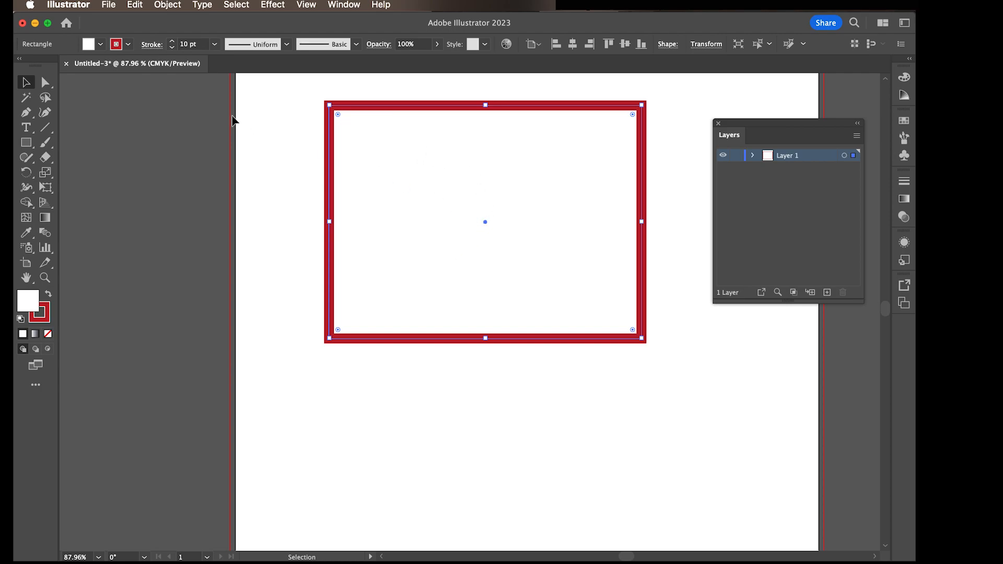
Step: Fill the rectangle with the magenta swatch
click(102, 44)
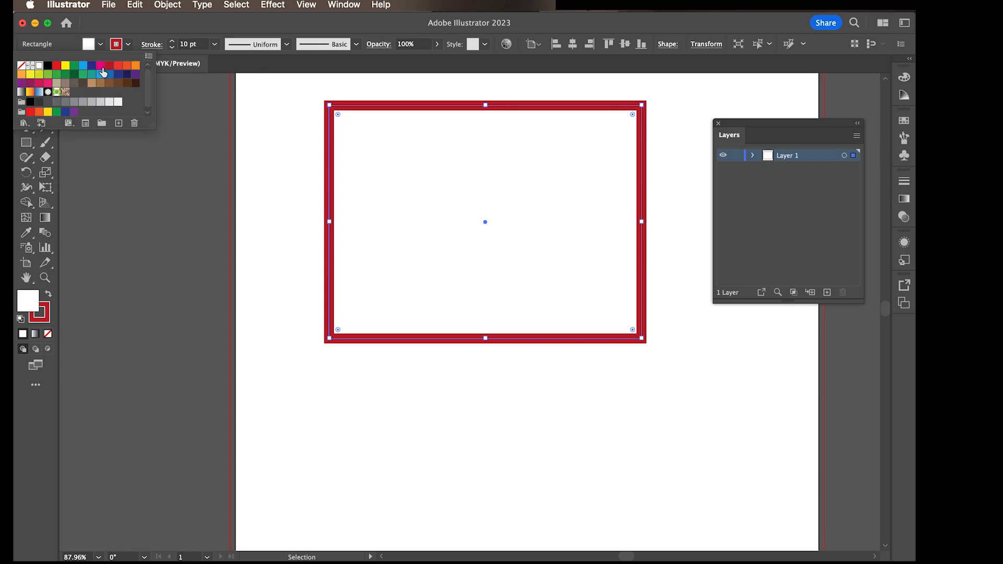
click(101, 70)
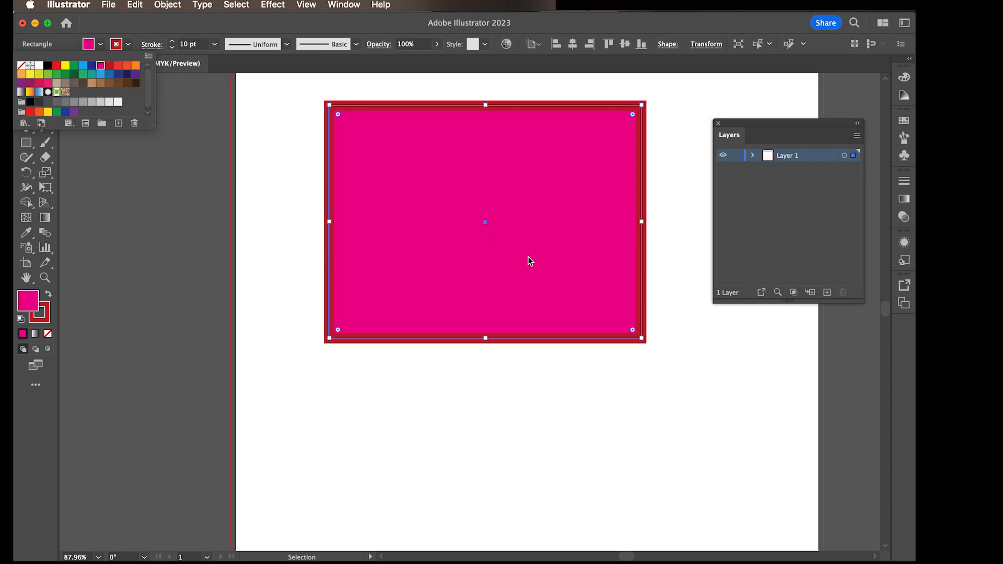
click(368, 199)
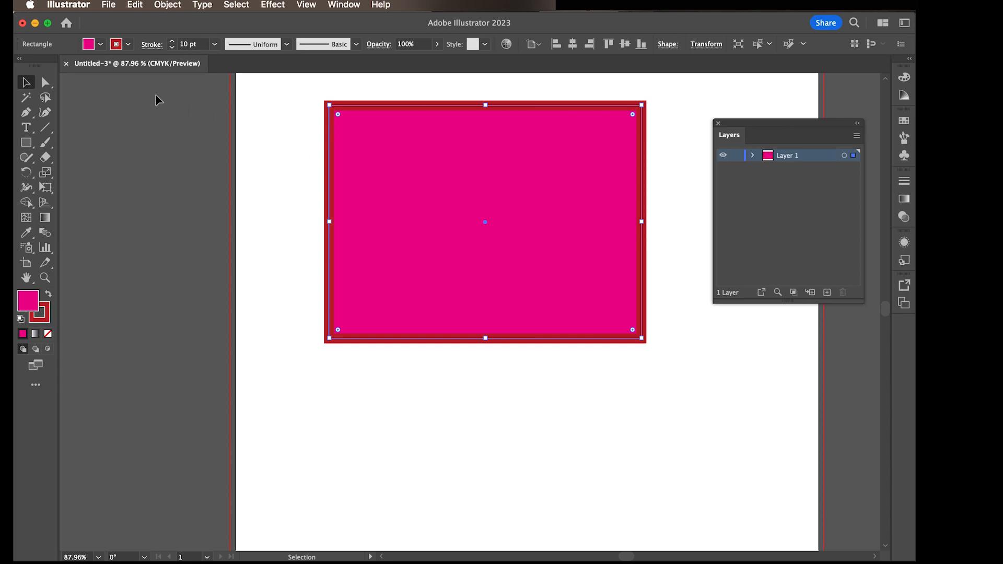
Step: Set the rectangle's stroke to None and deselect the shape
click(128, 46)
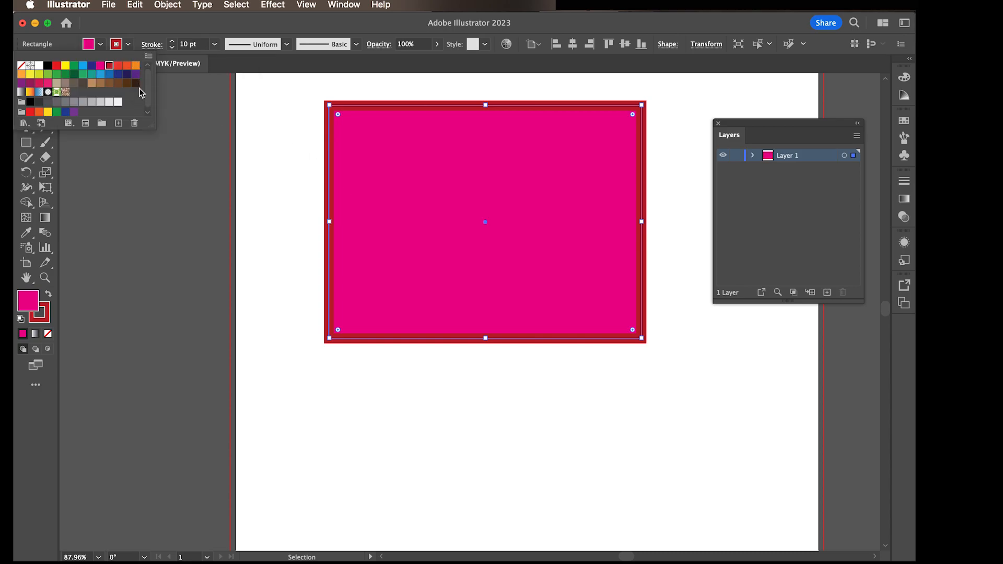
click(22, 67)
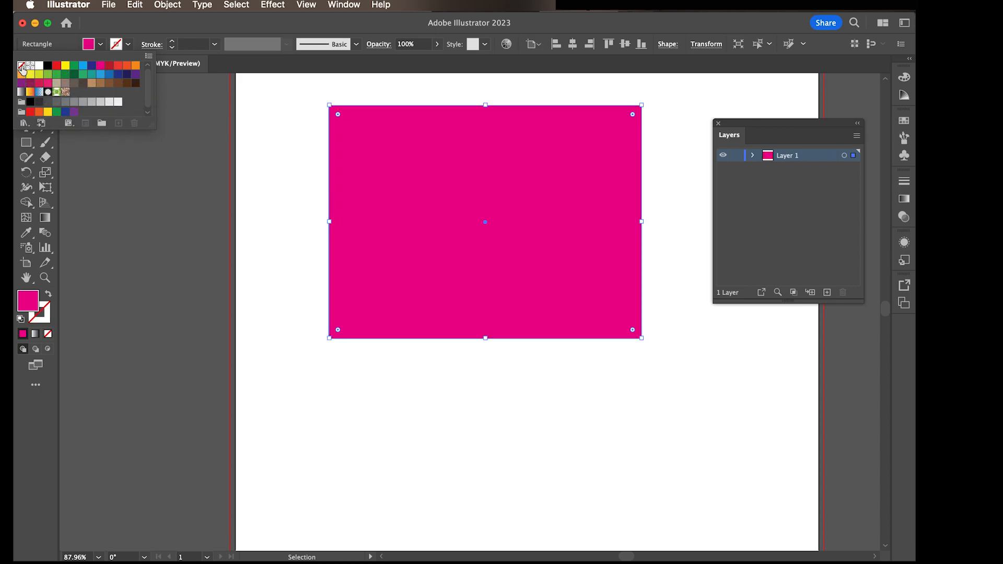
click(292, 186)
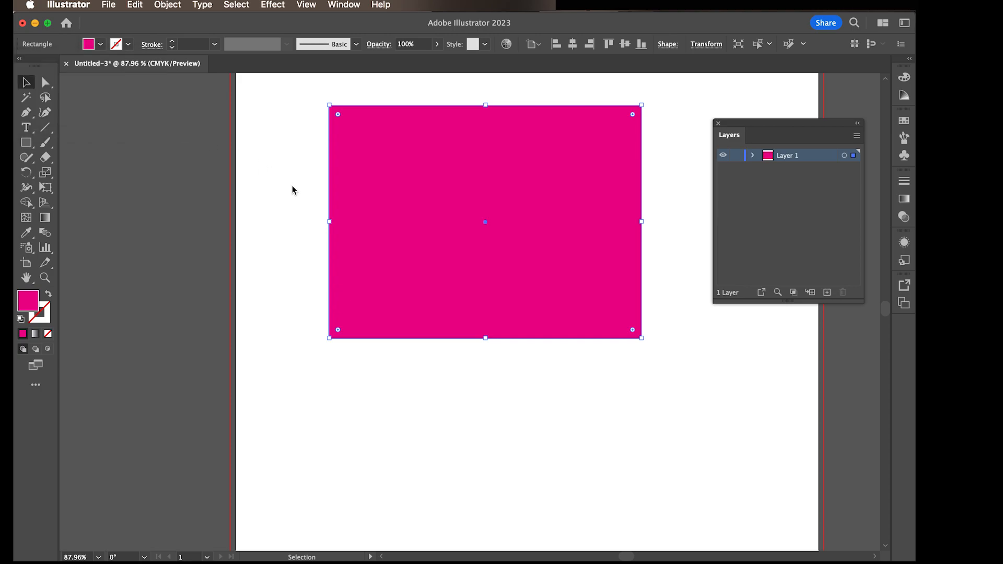
click(431, 372)
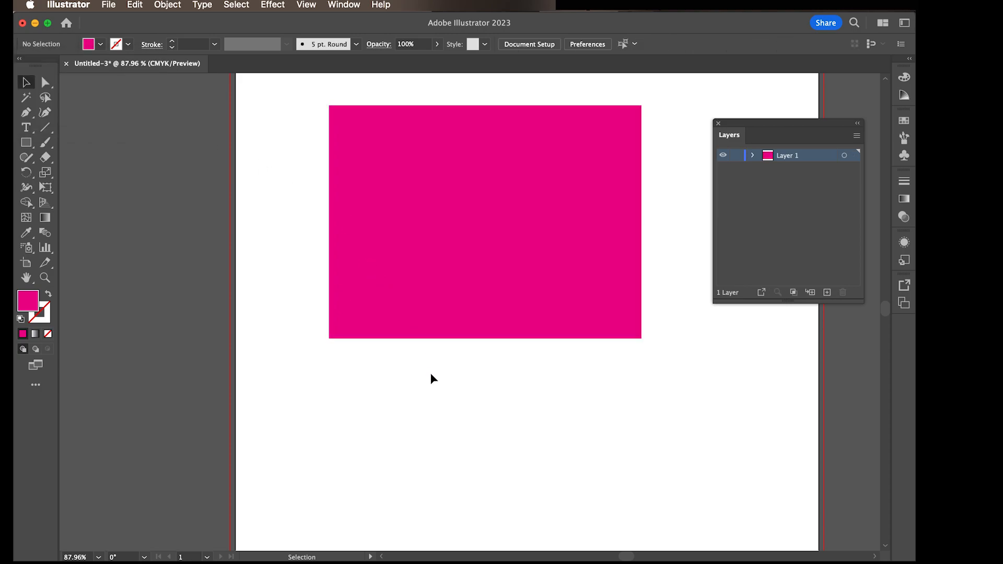
Step: Draw a smaller square with equal sides below the rectangle using the Rectangle tool
key(super+0)
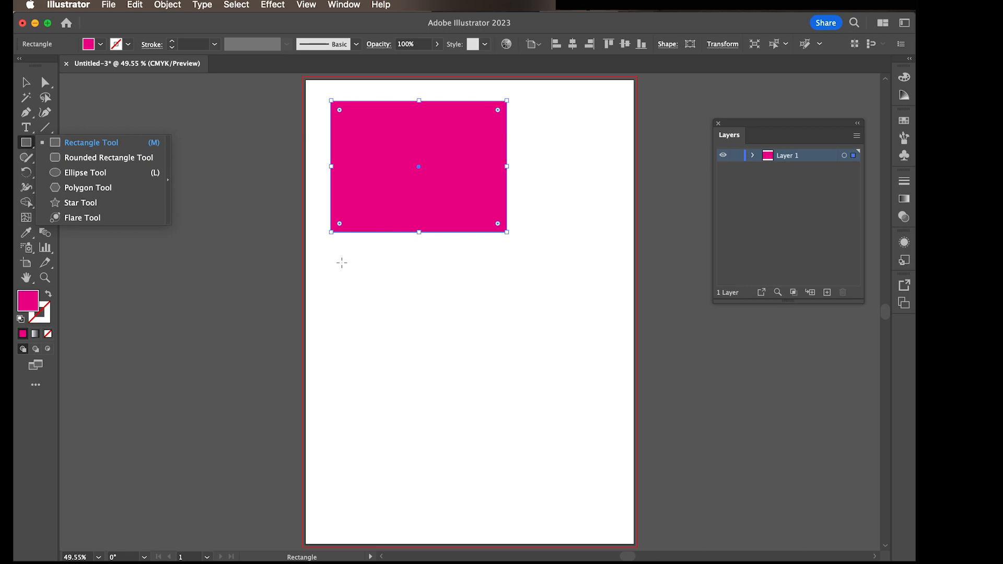
drag(340, 261, 392, 289)
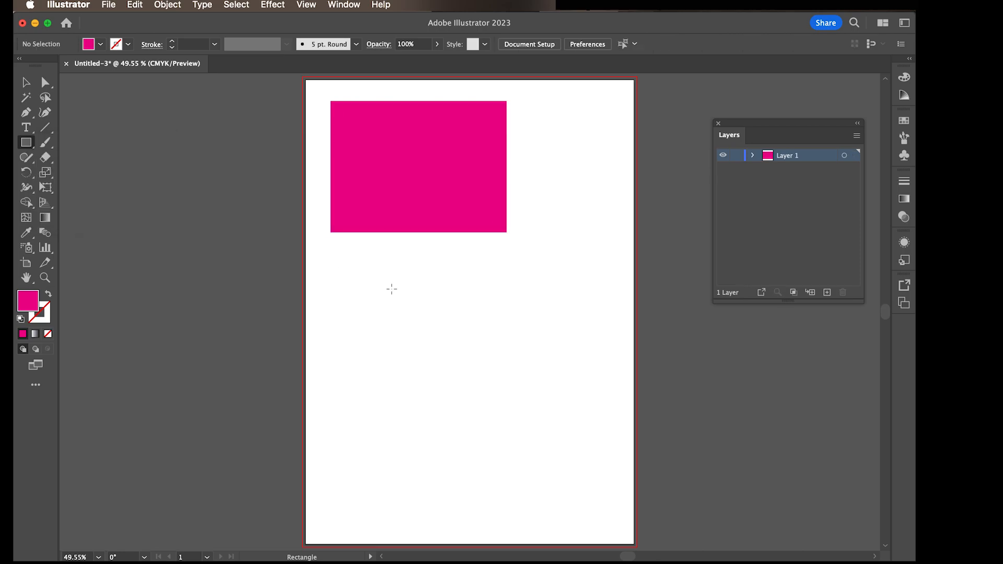
drag(337, 253, 443, 360)
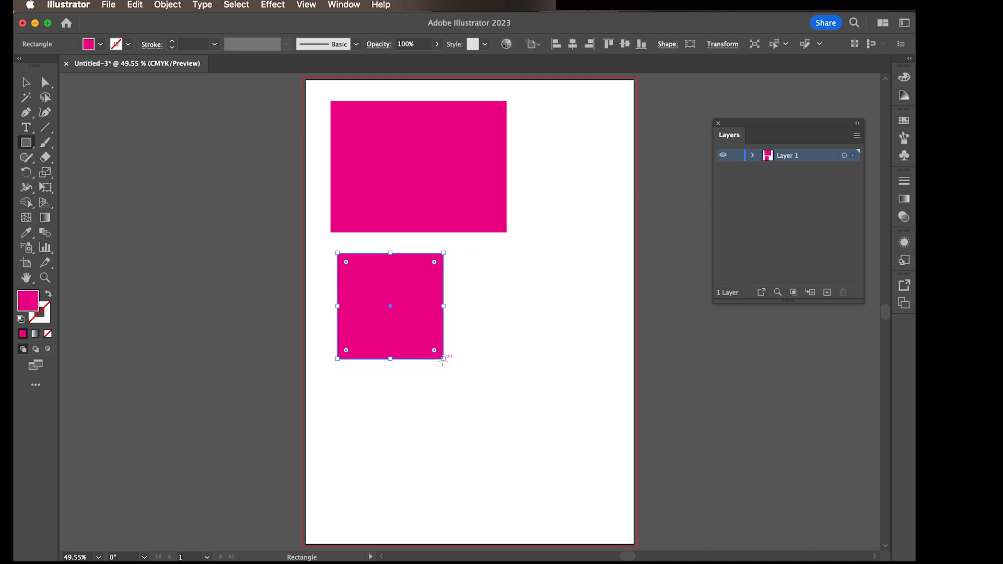
Step: Draw an equal-sided rounded rectangle beside the square, toward the artboard's right edge, and deselect it
click(32, 147)
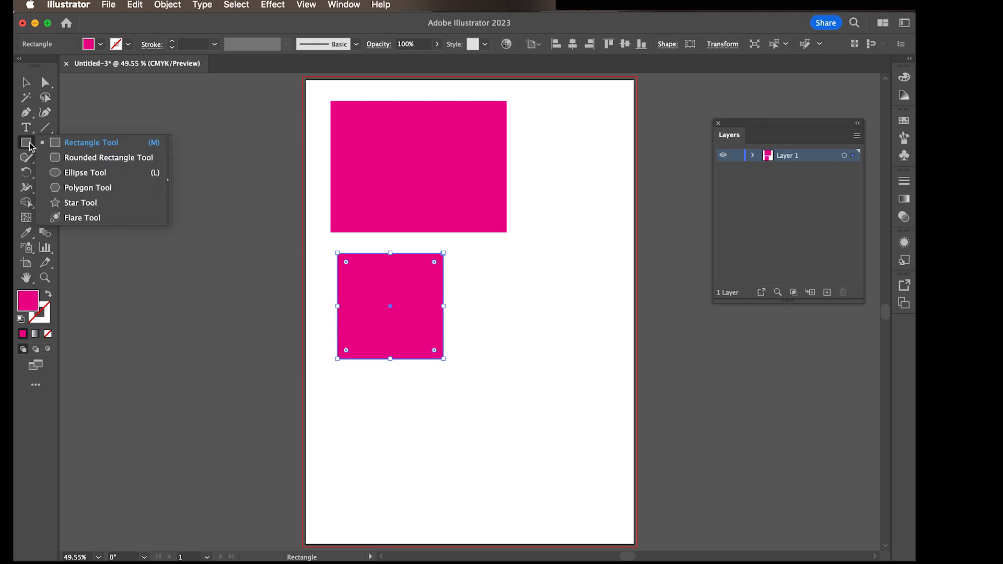
click(75, 159)
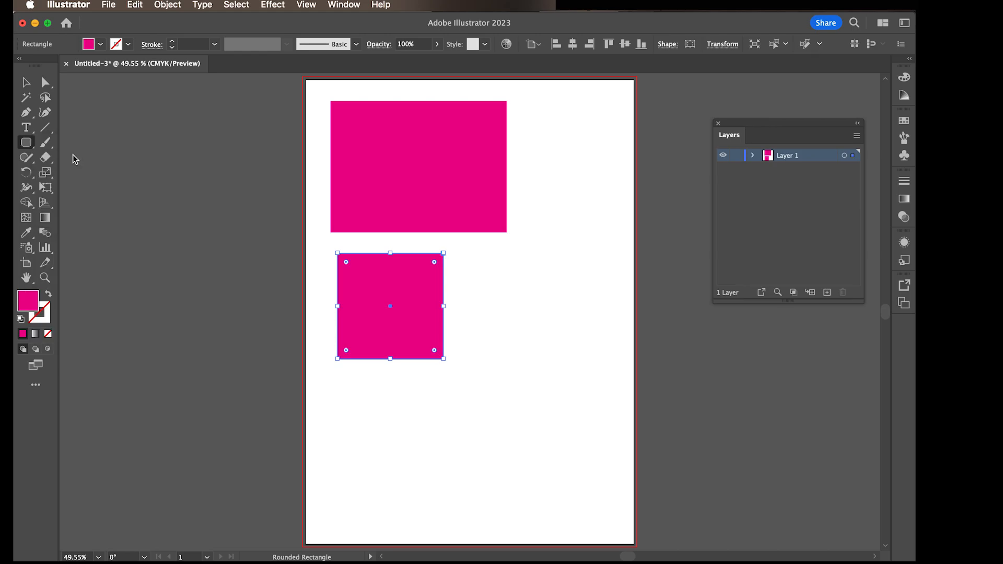
drag(488, 270, 616, 398)
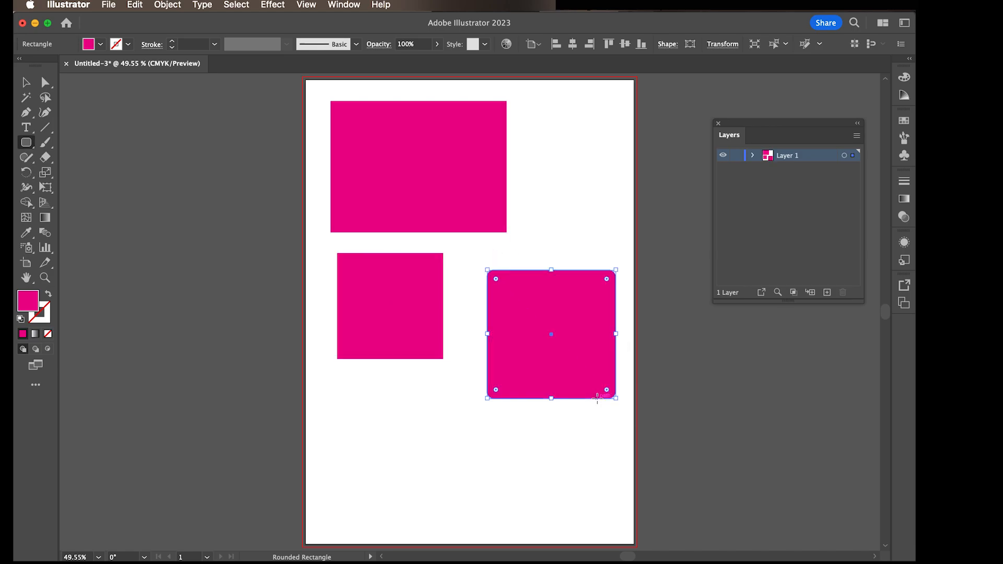
click(26, 82)
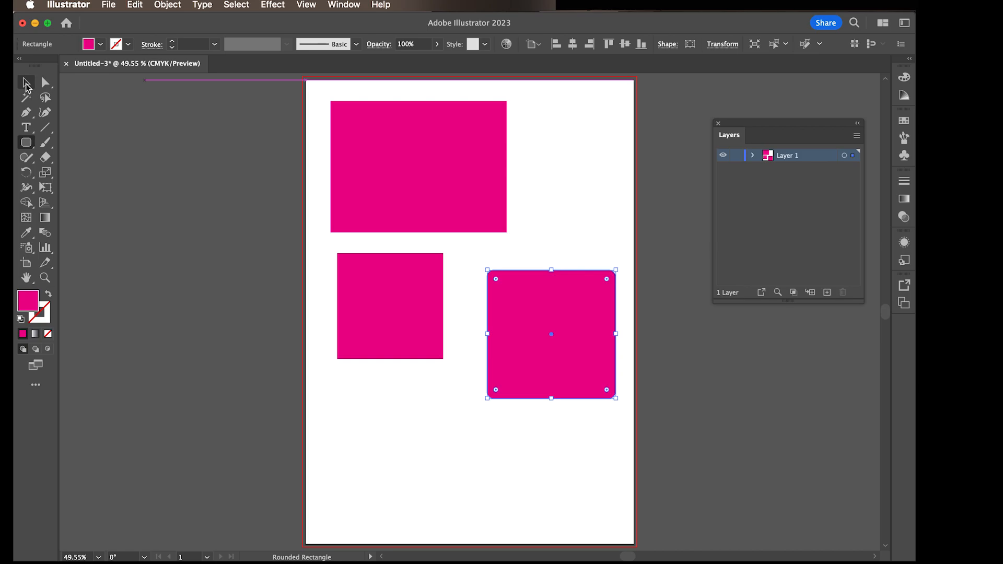
click(554, 253)
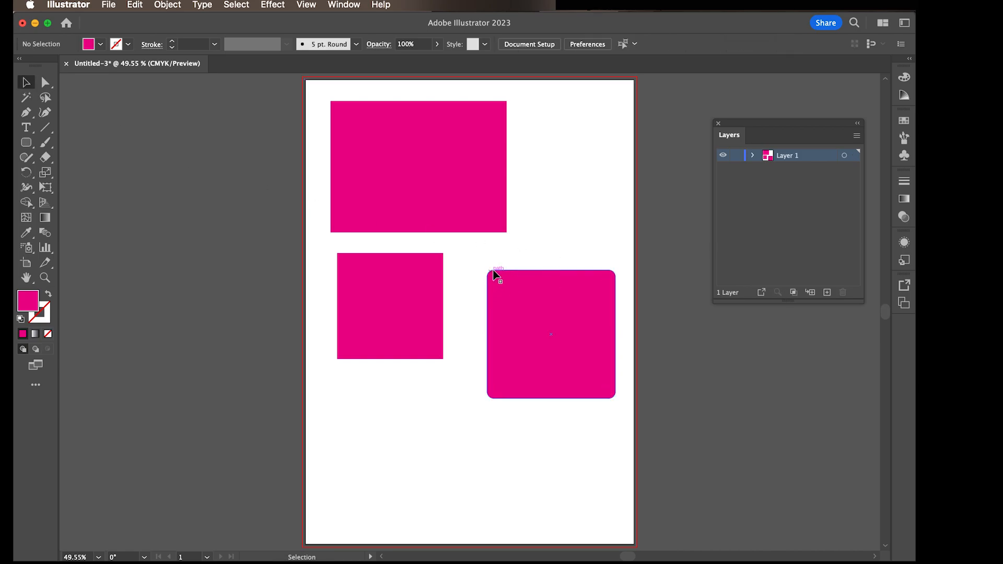
Step: Increase the corner radius of all four corners of the rounded rectangle for a much rounder shape
key(z)
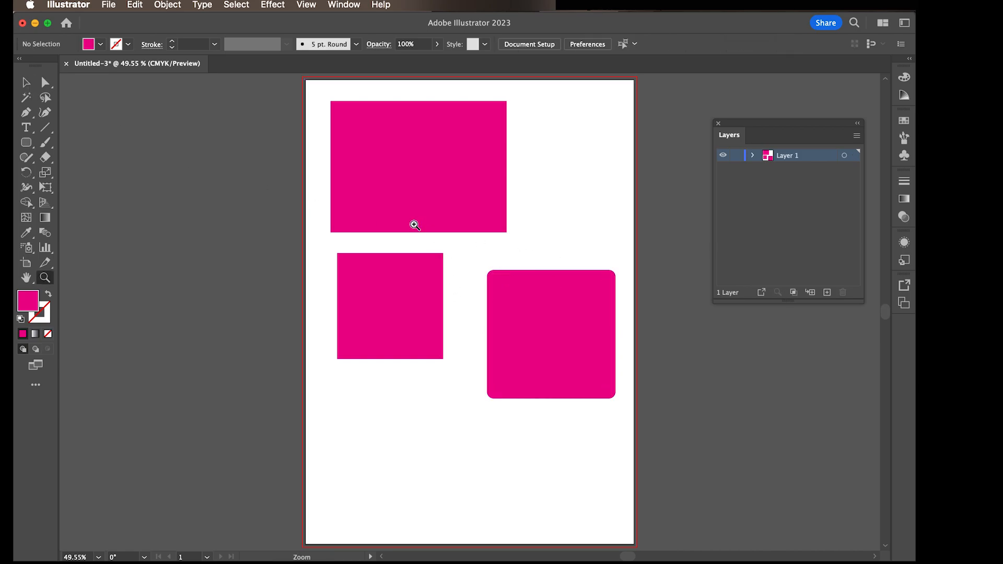
drag(460, 296, 601, 475)
key(v)
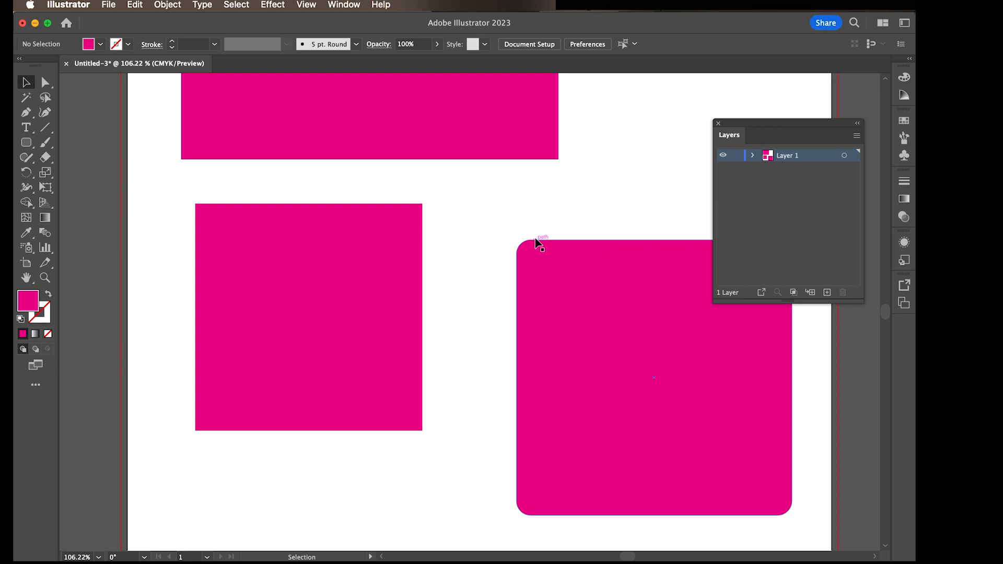
scroll(561, 208, right, 3)
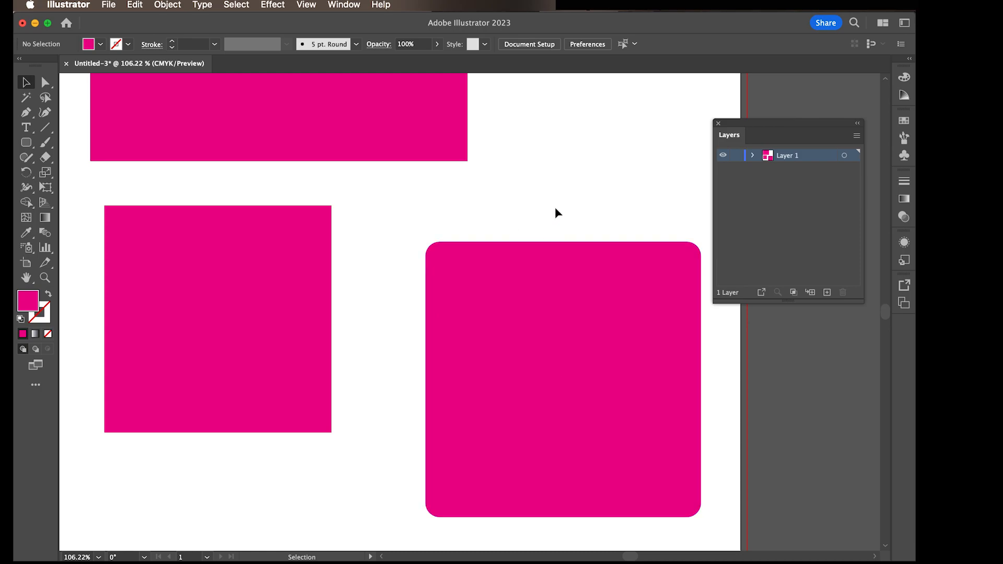
click(556, 270)
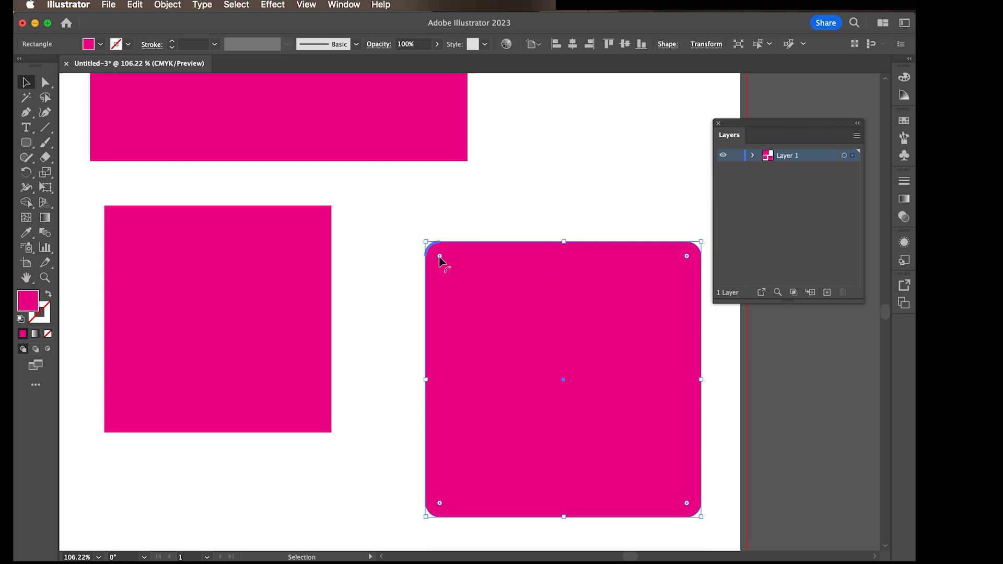
drag(440, 258, 477, 295)
click(448, 241)
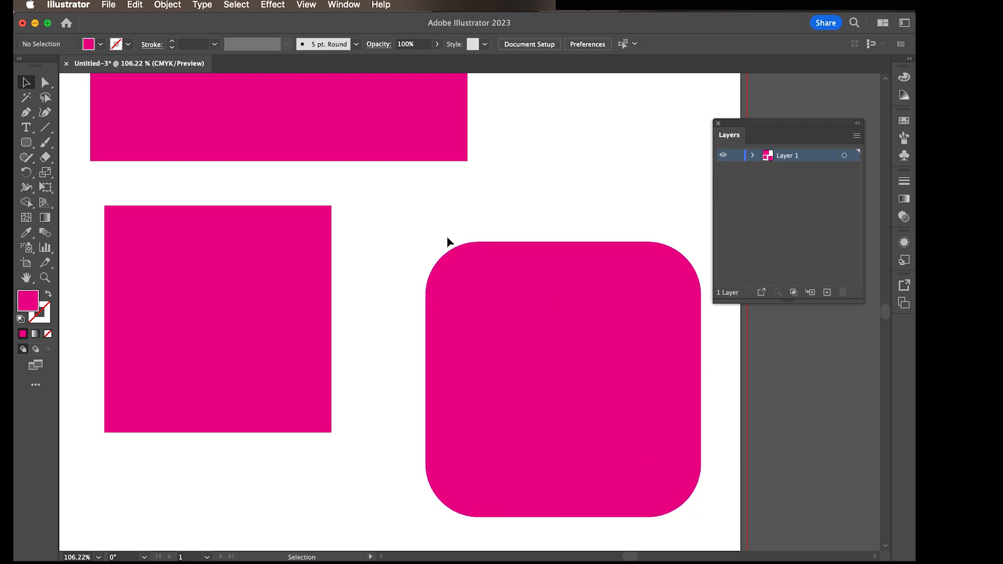
Step: Round all four corners of the plain square to resemble the rounded rectangle and deselect it
click(244, 289)
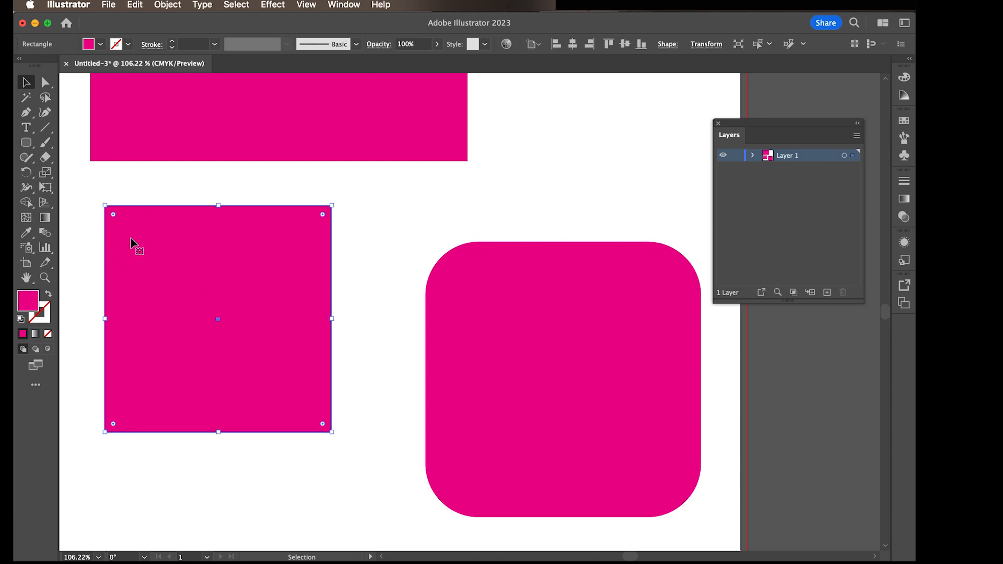
drag(114, 215, 157, 249)
click(600, 175)
key(super+0)
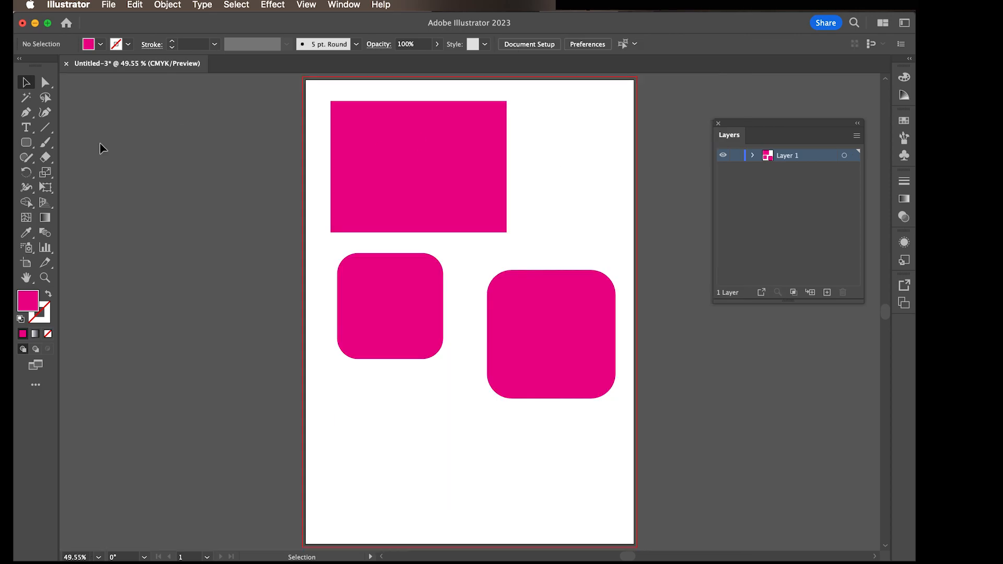
Step: Draw a wide, flat ellipse on the artboard below the two rounded squares with the Ellipse tool
click(31, 148)
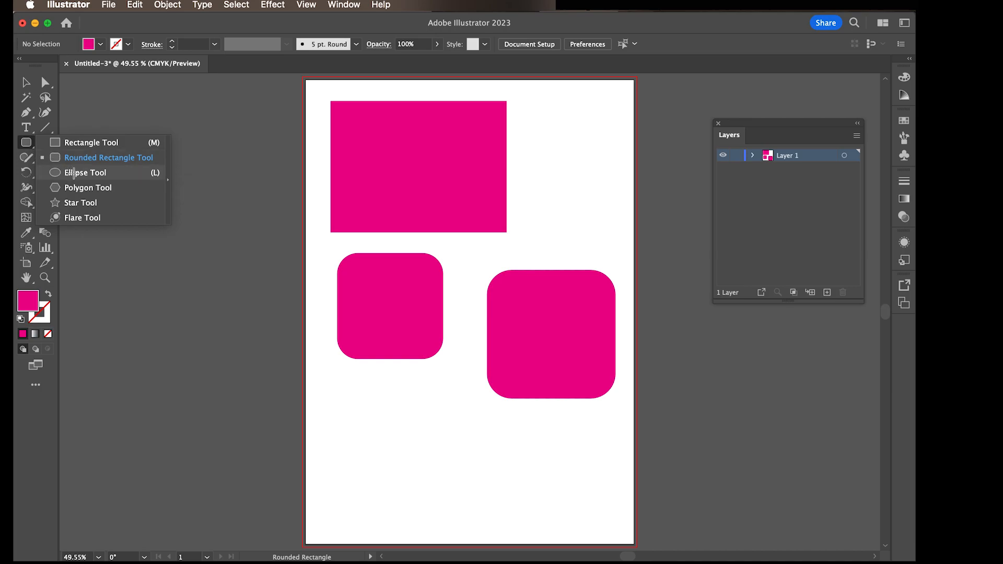
click(74, 173)
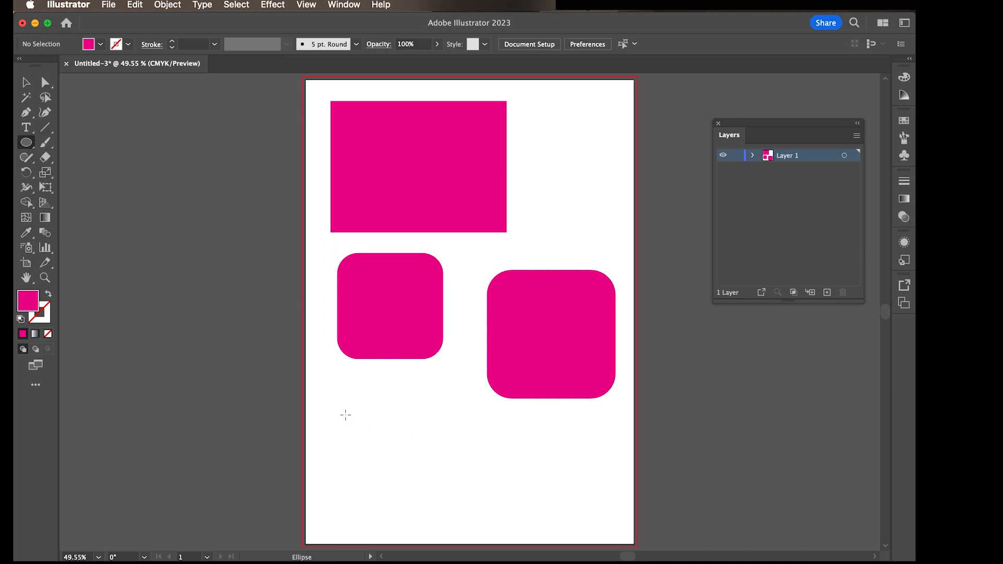
drag(346, 415, 526, 494)
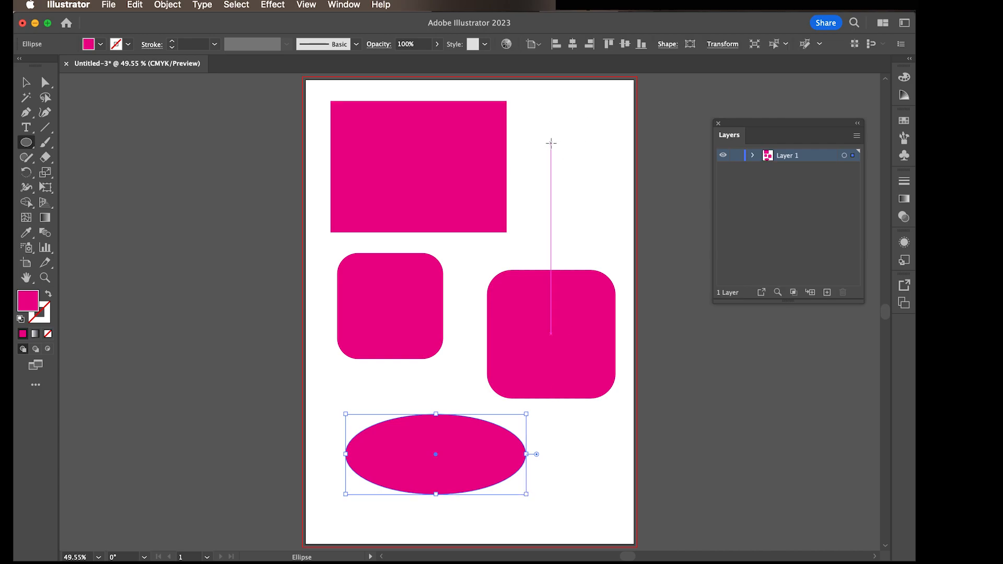
Step: Discard a freehand oval drawn beside the rectangle and draw a perfect circle there instead
drag(533, 130, 601, 220)
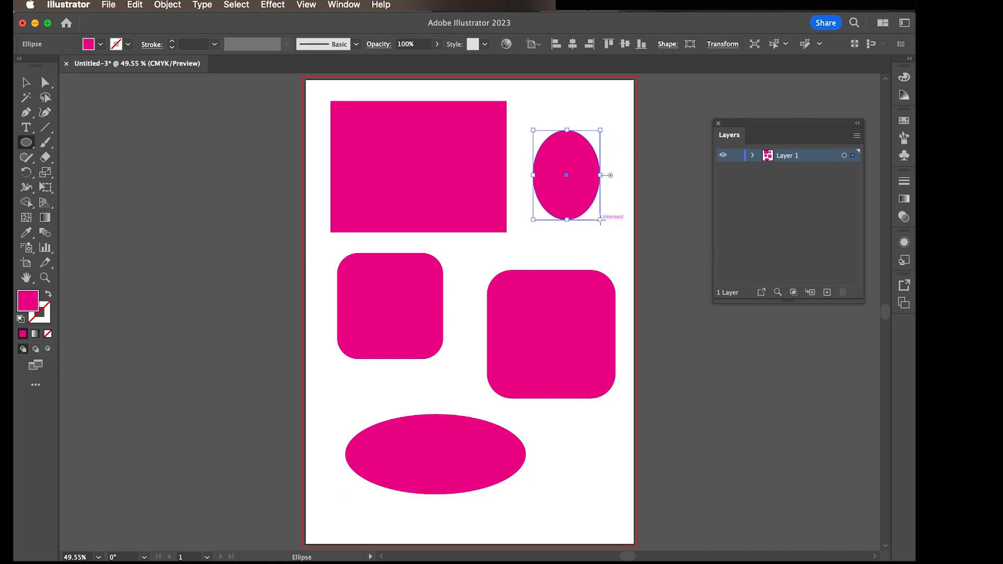
key(super+z)
drag(538, 144, 627, 232)
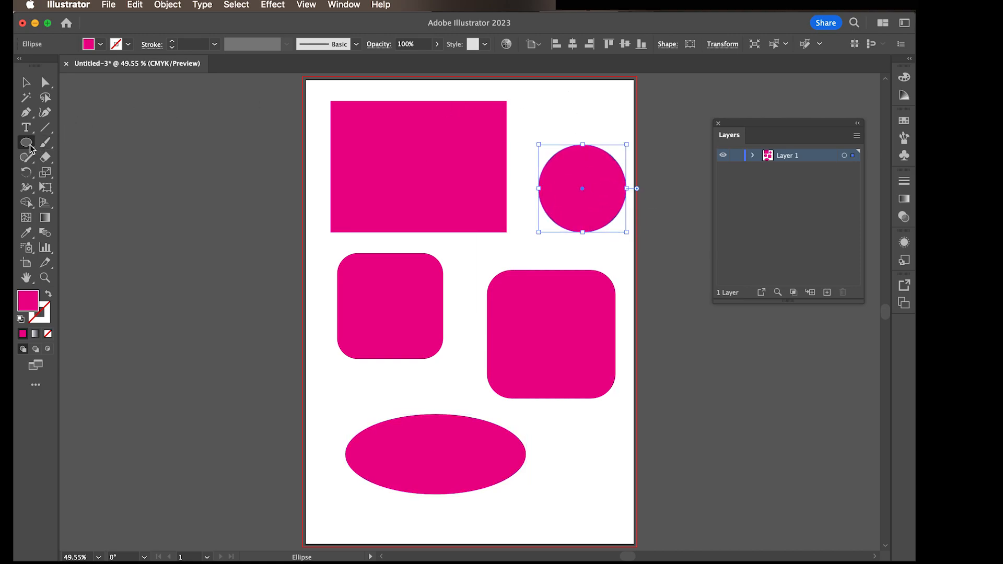
Step: Draw a hexagon and move it to the artboard's lower-right corner, shifting the ellipse up and left so the two no longer overlap
drag(29, 149, 52, 187)
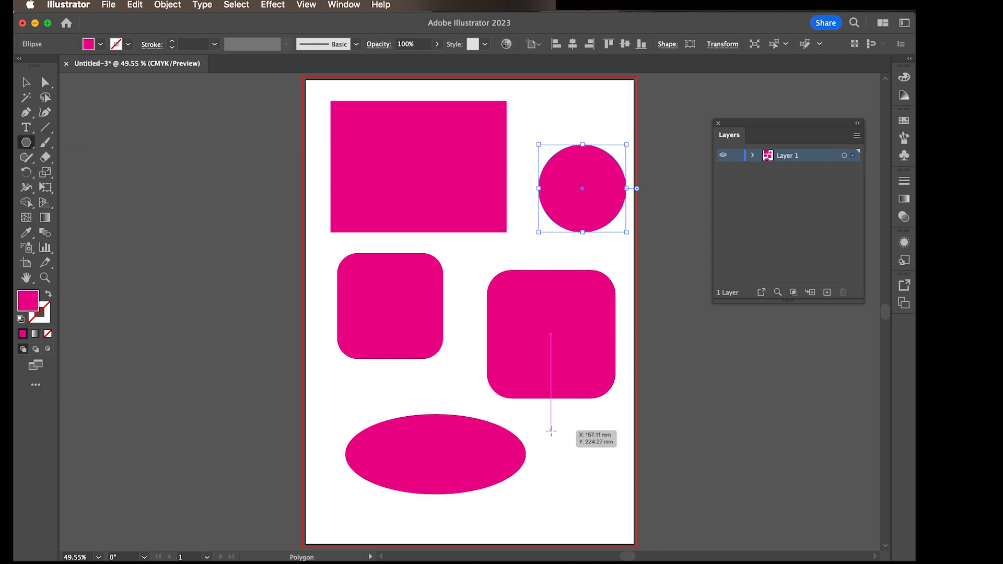
mouse_move(551, 431)
mouse_down()
mouse_move(624, 497)
mouse_move(623, 477)
mouse_move(584, 474)
mouse_up()
key(Down)
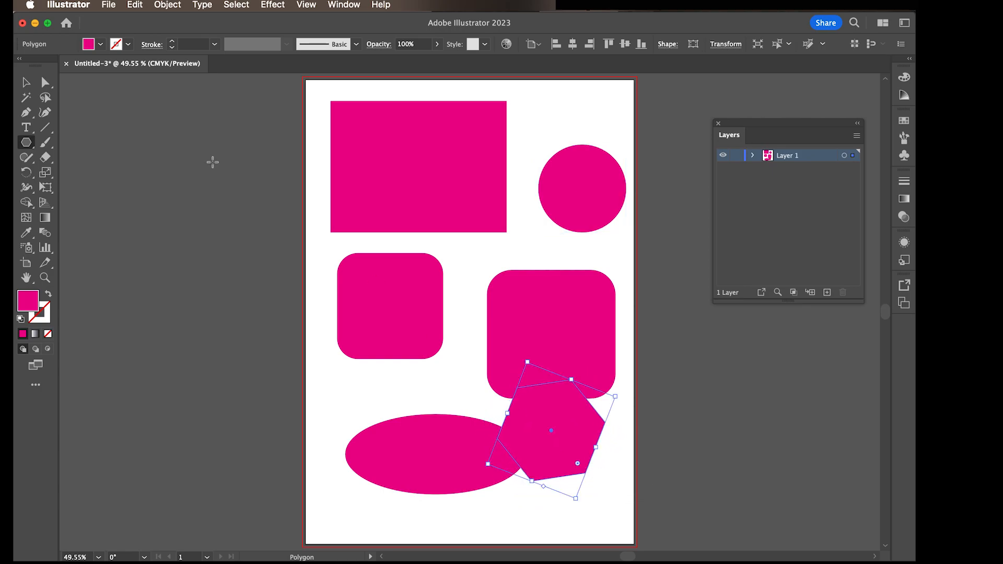
click(25, 82)
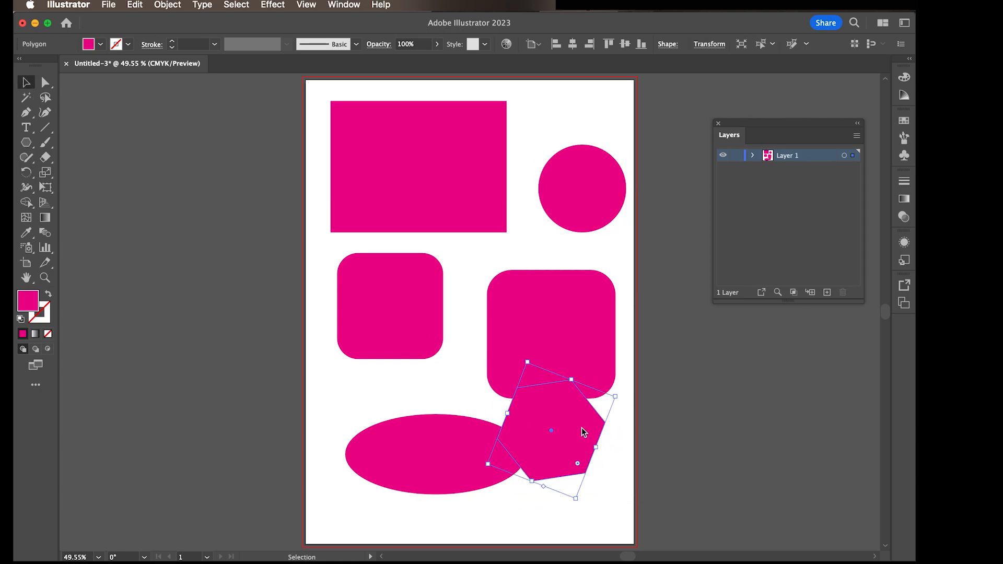
drag(577, 448, 595, 489)
drag(455, 434, 423, 395)
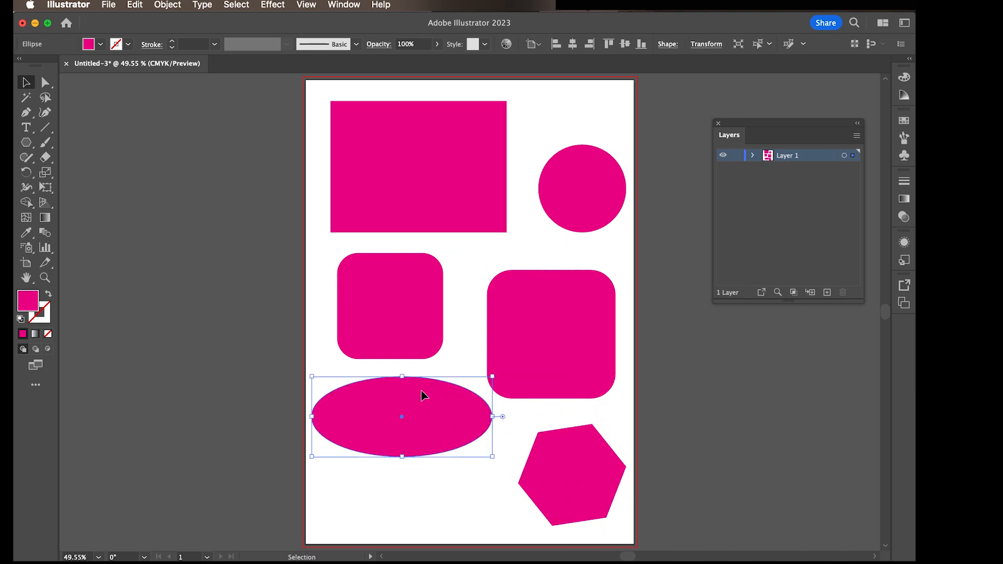
Step: Draw a five-pointed star and place it beside the hexagon near the artboard's bottom edge, nudging the ellipse up to clear it
click(30, 143)
click(75, 204)
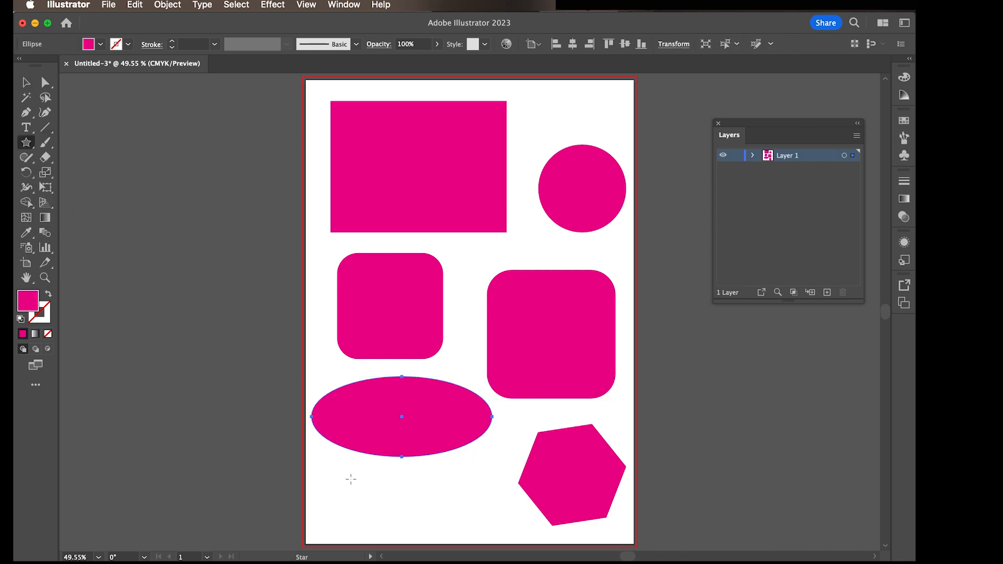
drag(350, 479, 382, 516)
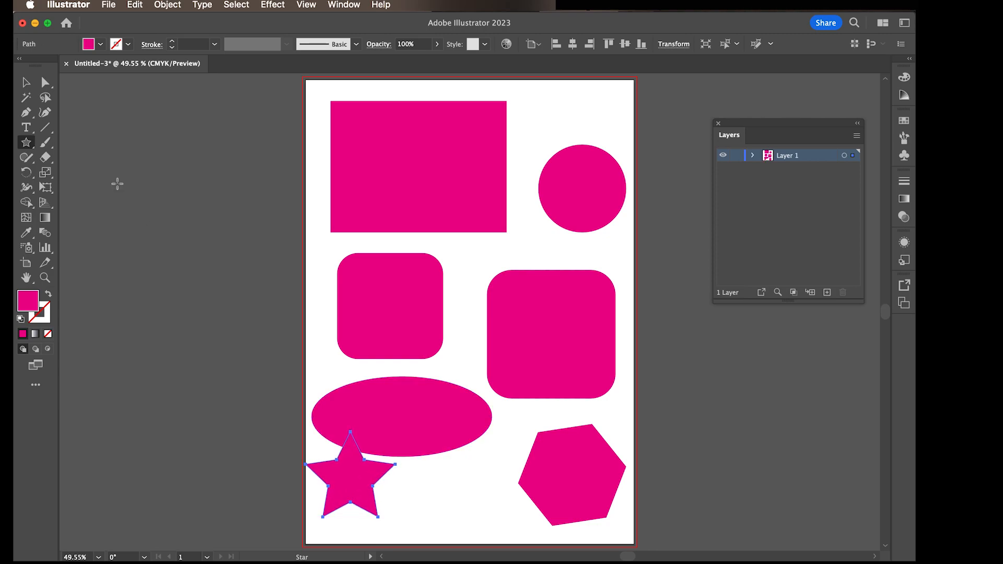
click(24, 84)
drag(350, 478, 443, 500)
drag(426, 419, 423, 410)
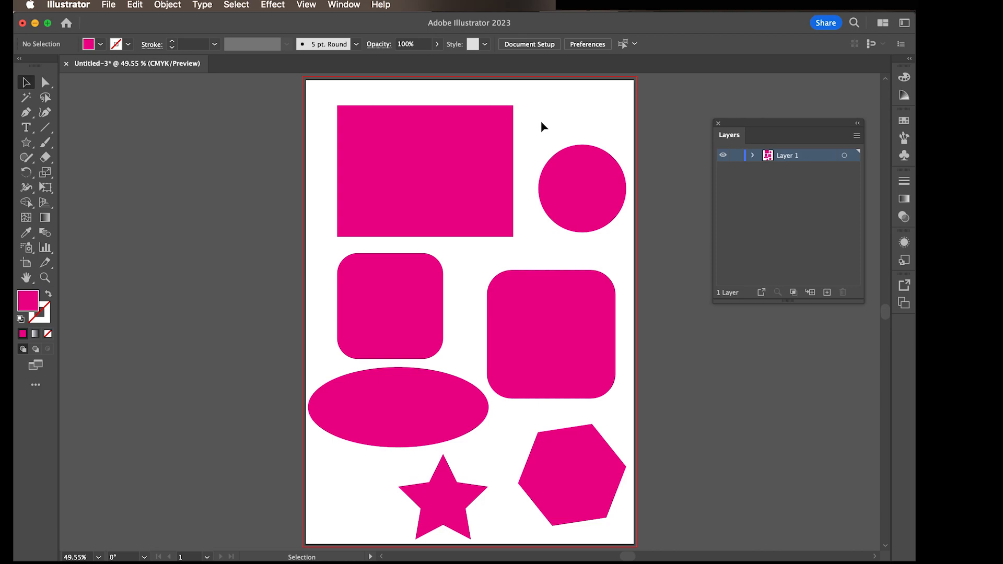
Step: Move the rectangle slightly up and scale it down proportionally from its upper-right corner to about the width of the rounded square below
click(487, 150)
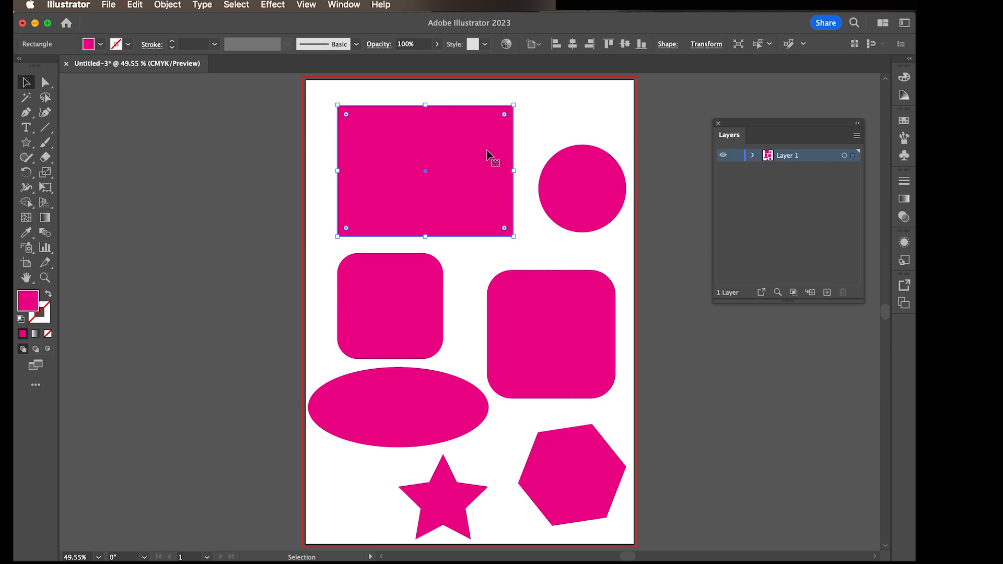
mouse_move(468, 157)
mouse_down()
mouse_move(418, 185)
mouse_move(472, 148)
mouse_move(433, 139)
mouse_move(455, 172)
mouse_move(464, 152)
mouse_up()
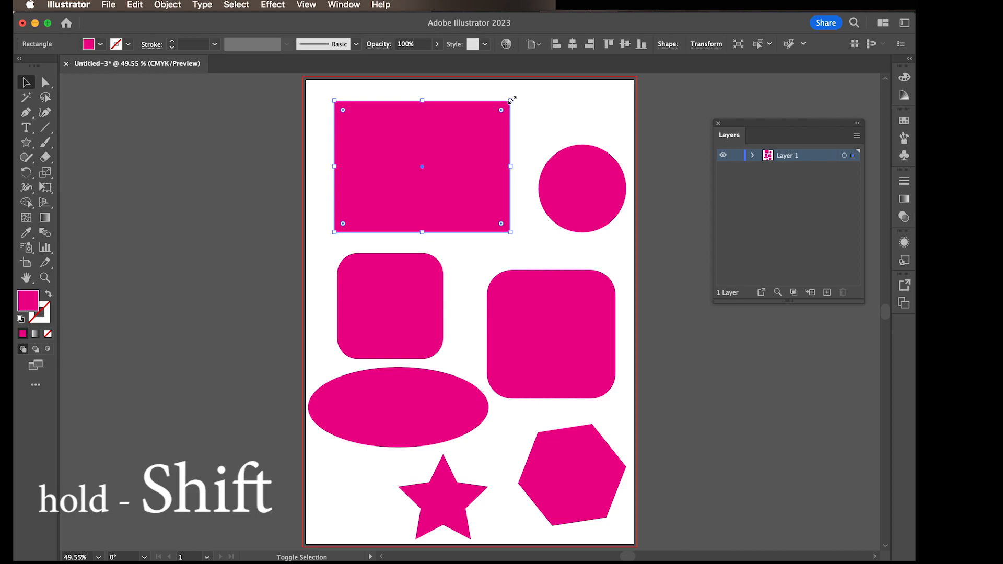
mouse_move(512, 99)
mouse_down()
mouse_move(444, 146)
mouse_move(465, 116)
mouse_move(471, 125)
mouse_move(511, 101)
mouse_up()
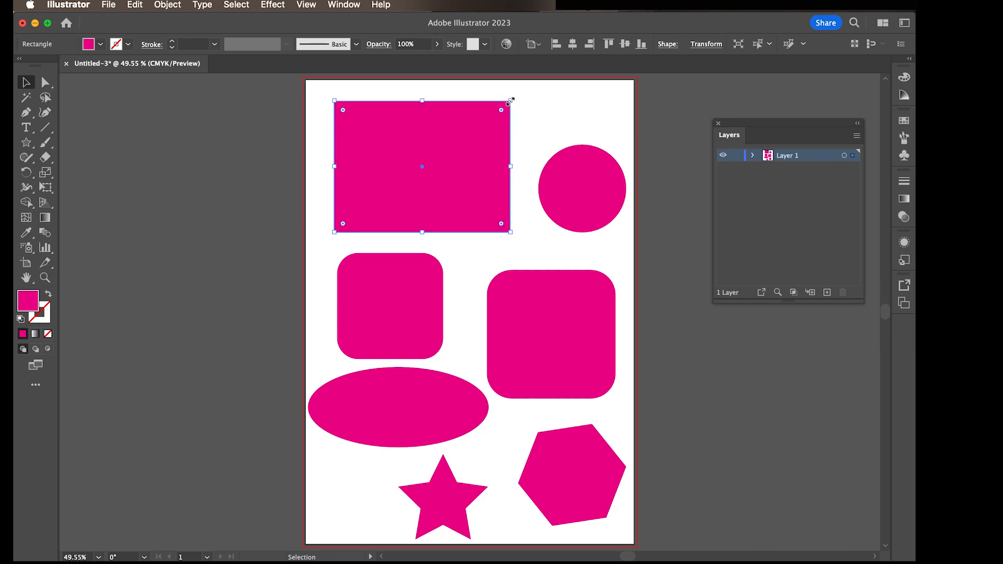
drag(511, 101, 431, 168)
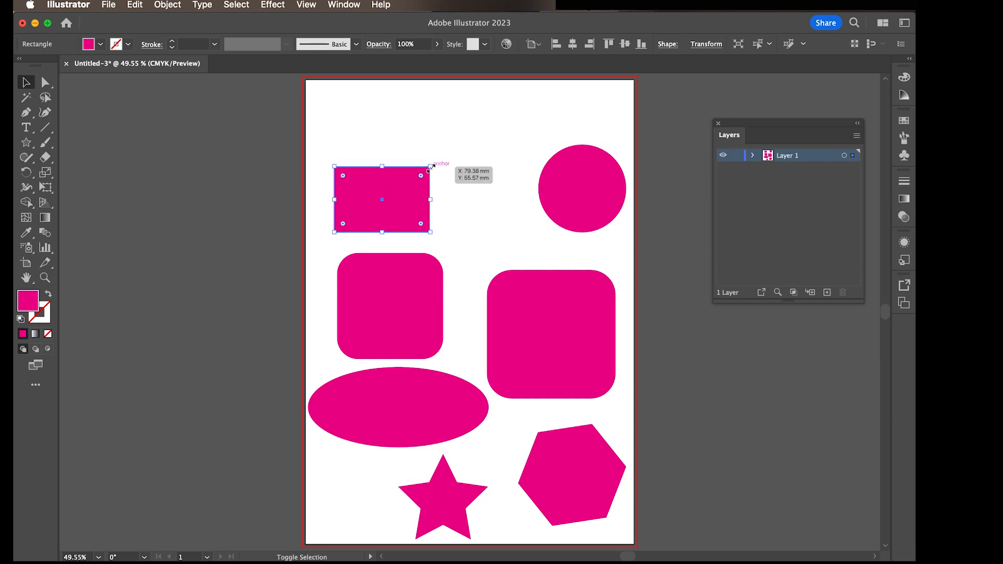
mouse_move(430, 168)
mouse_down()
mouse_move(500, 111)
mouse_move(445, 157)
mouse_up()
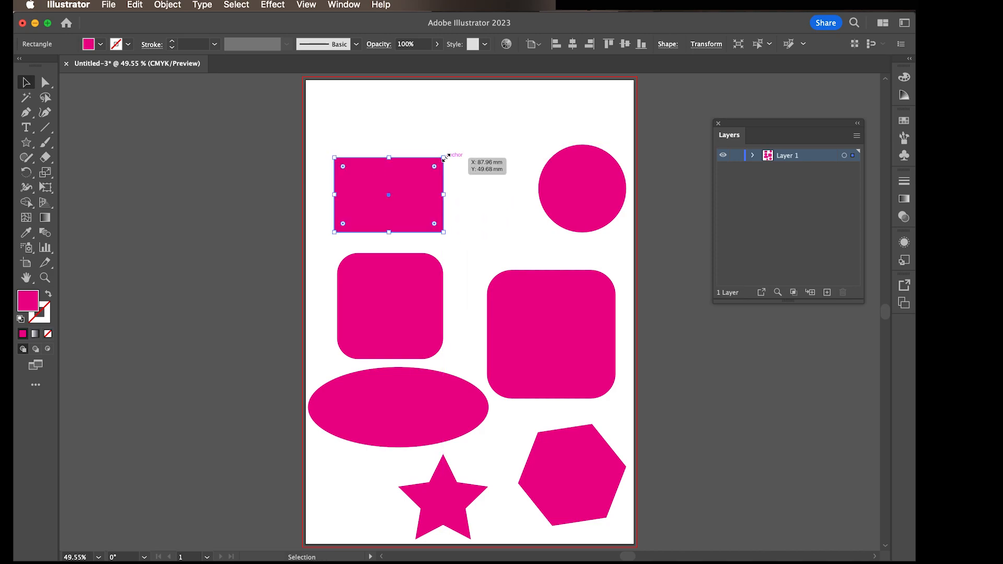
Step: Deselect the rectangle and move the floating Layers panel closer to the artboard, keeping it shown
drag(764, 127, 764, 133)
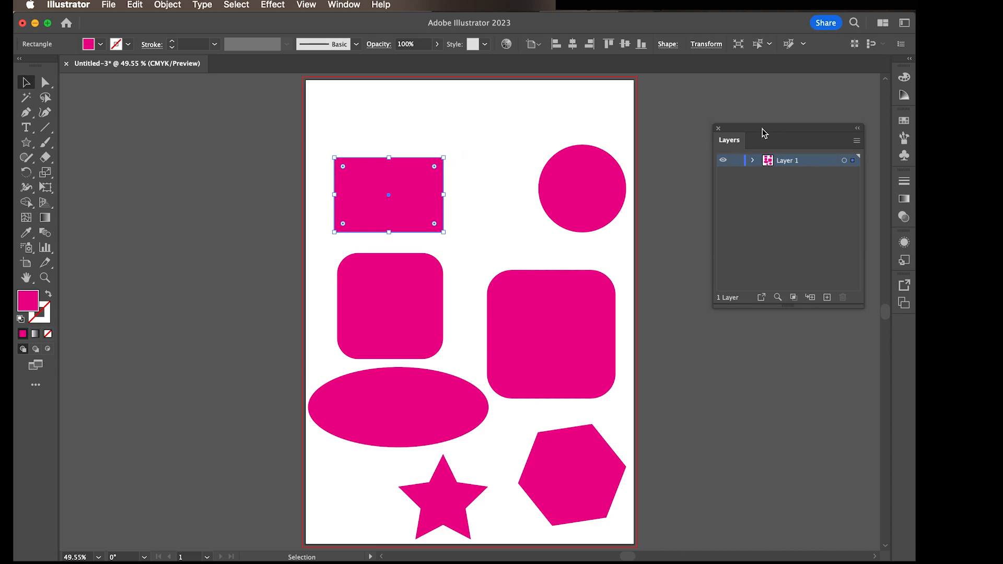
click(591, 261)
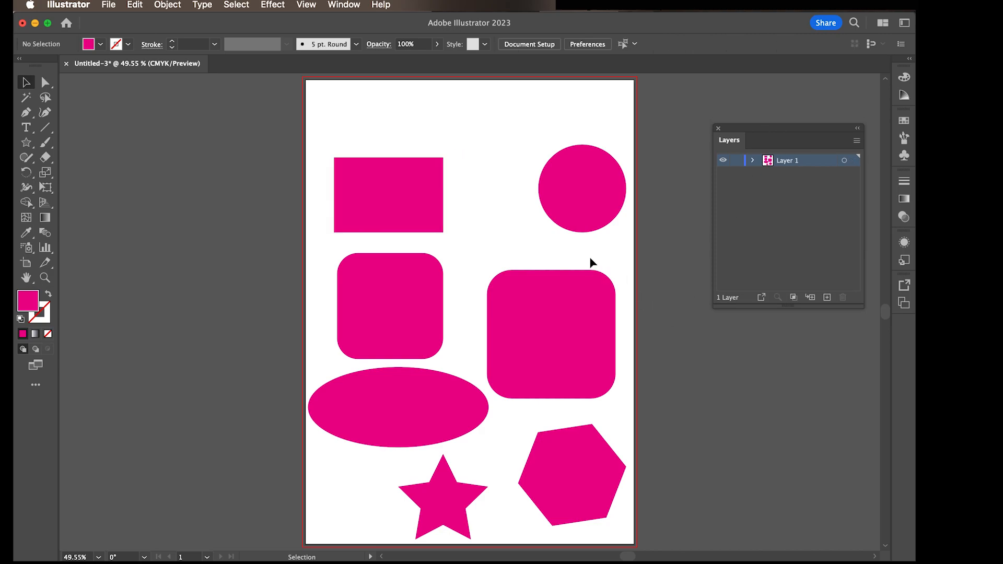
drag(794, 131, 730, 140)
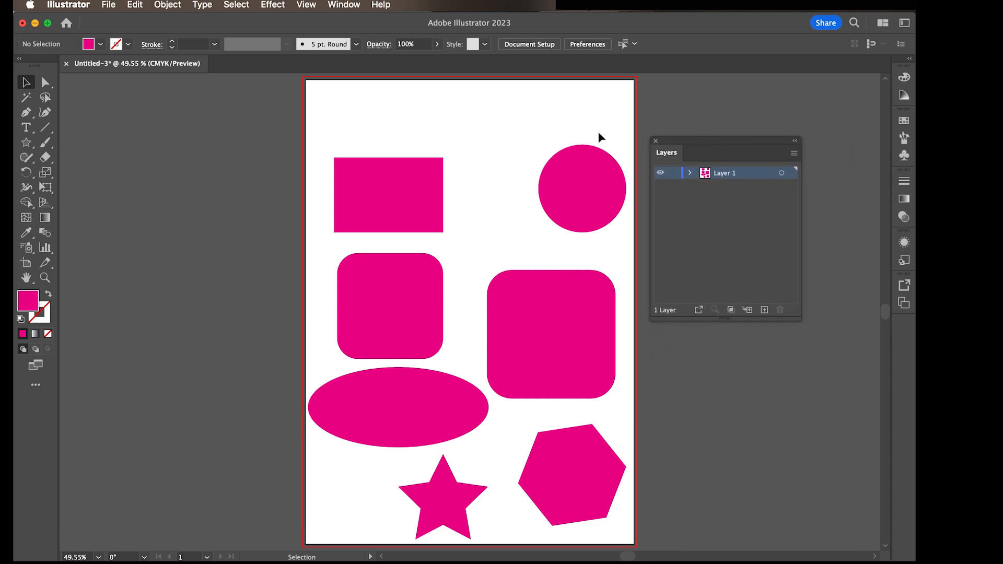
click(343, 6)
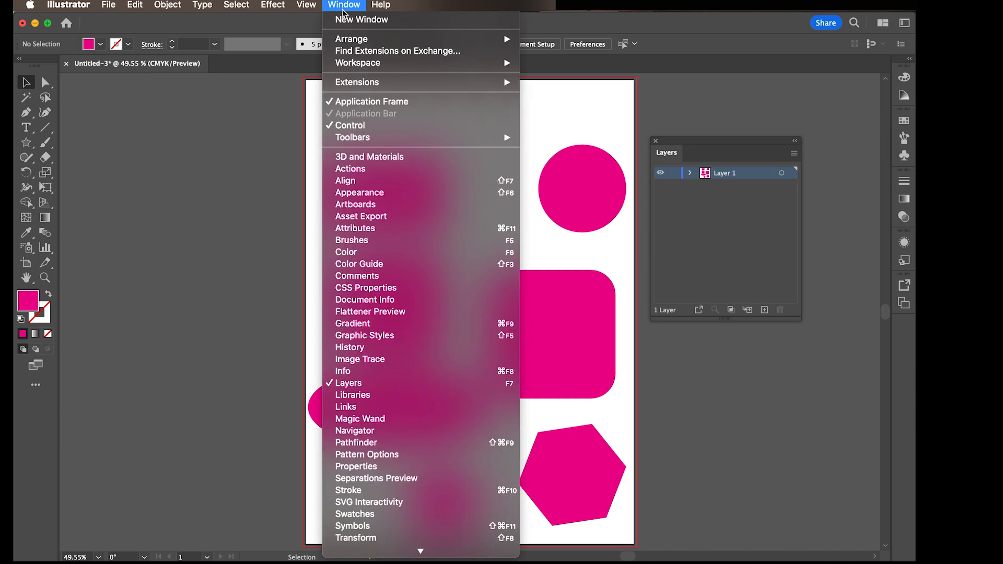
click(373, 390)
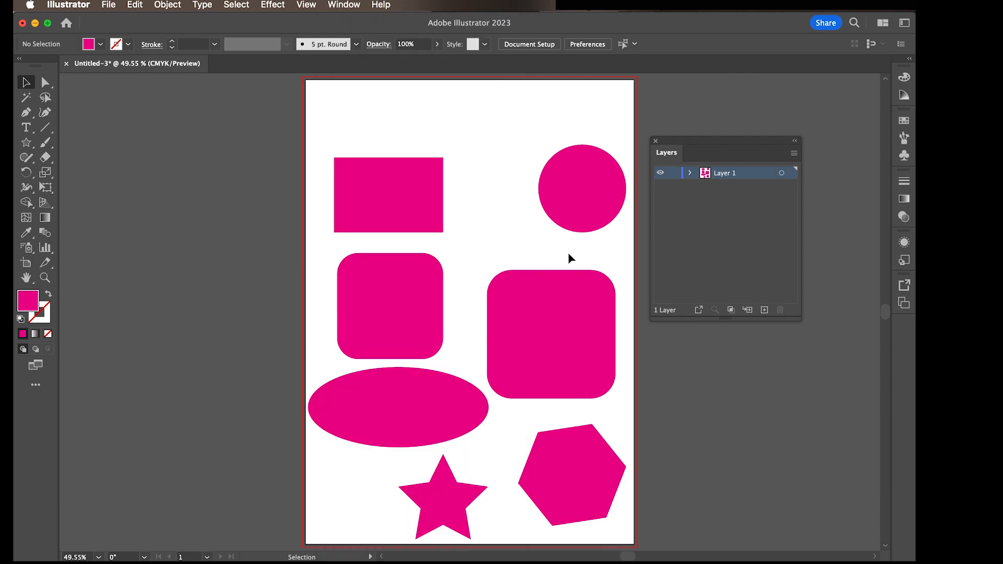
drag(706, 141, 768, 137)
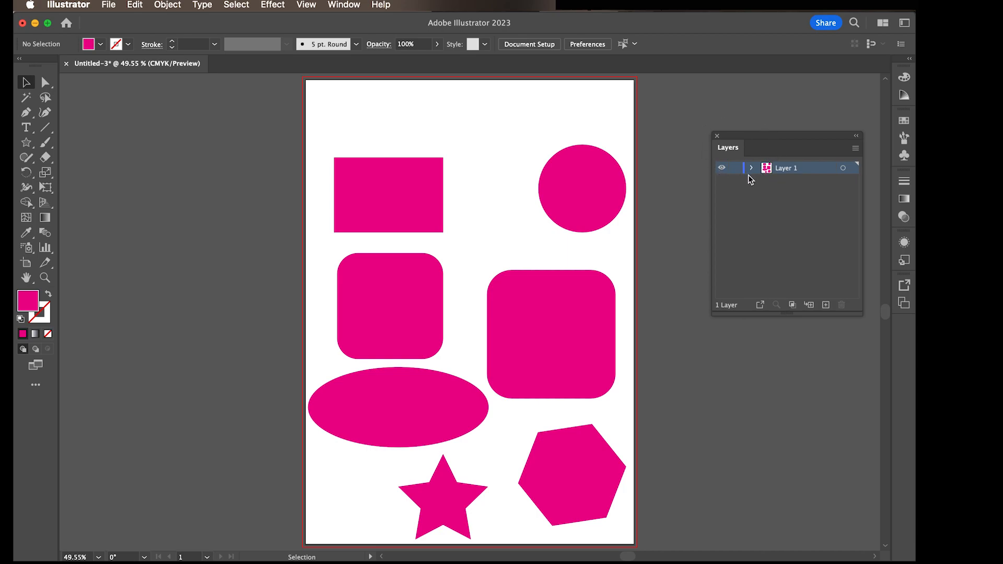
drag(779, 140, 736, 145)
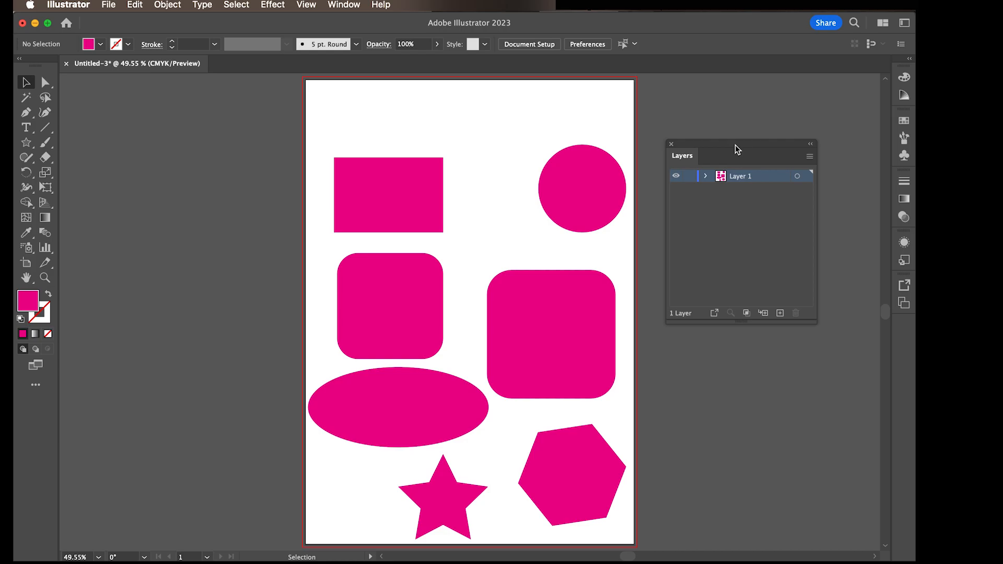
click(343, 6)
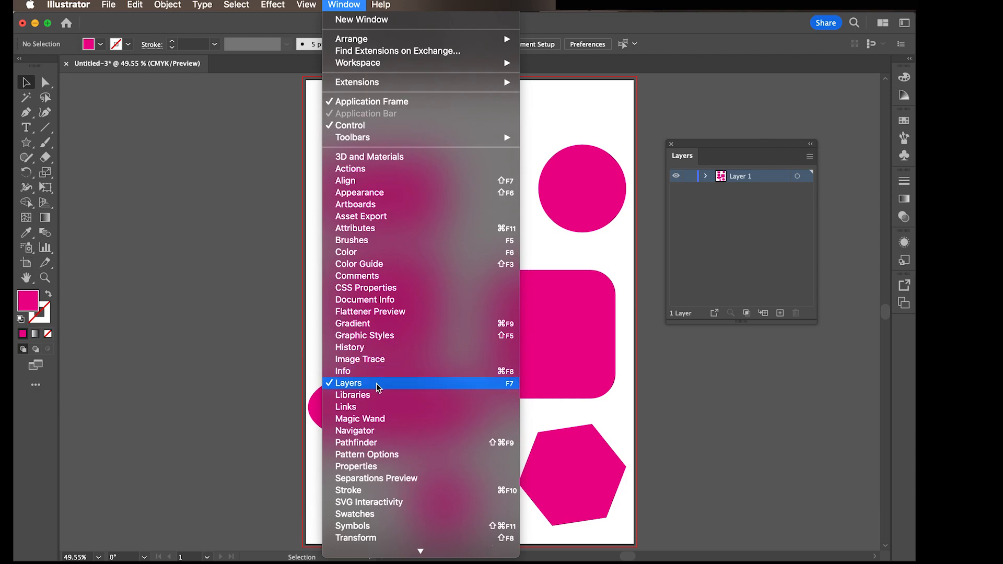
click(751, 274)
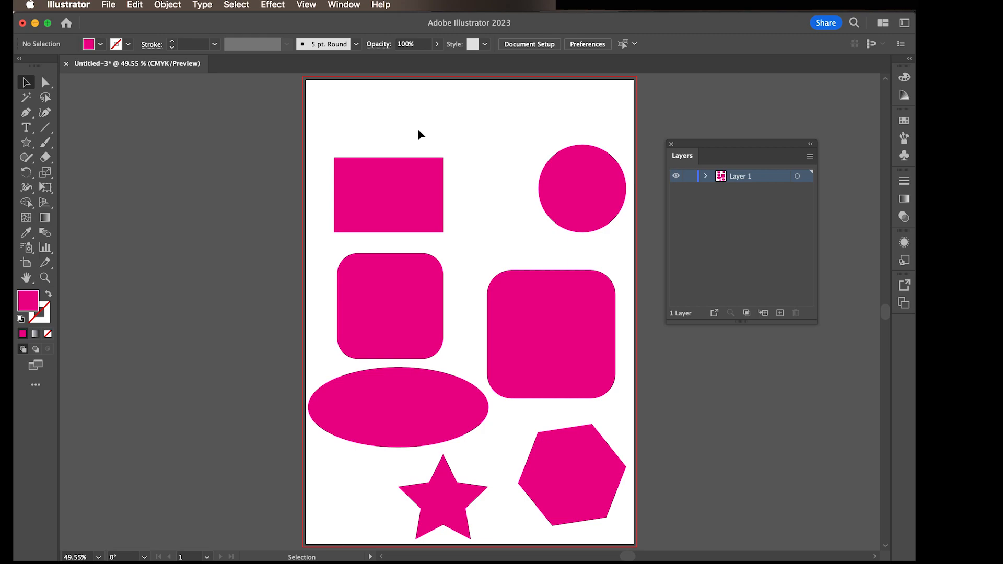
Step: Delete all shapes from the artboard and draw one large square in its upper half
key(super+a)
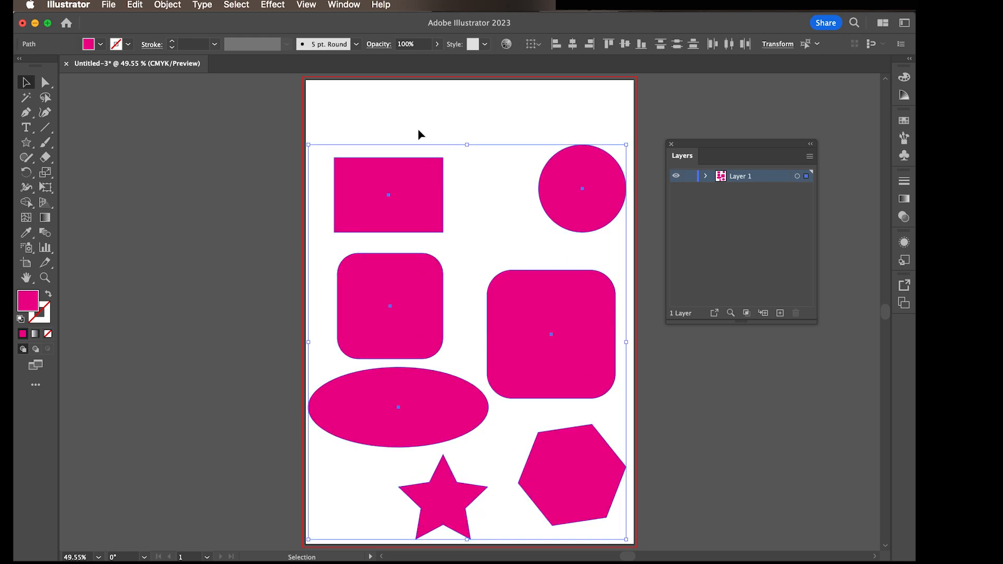
key(BackSpace)
key(m)
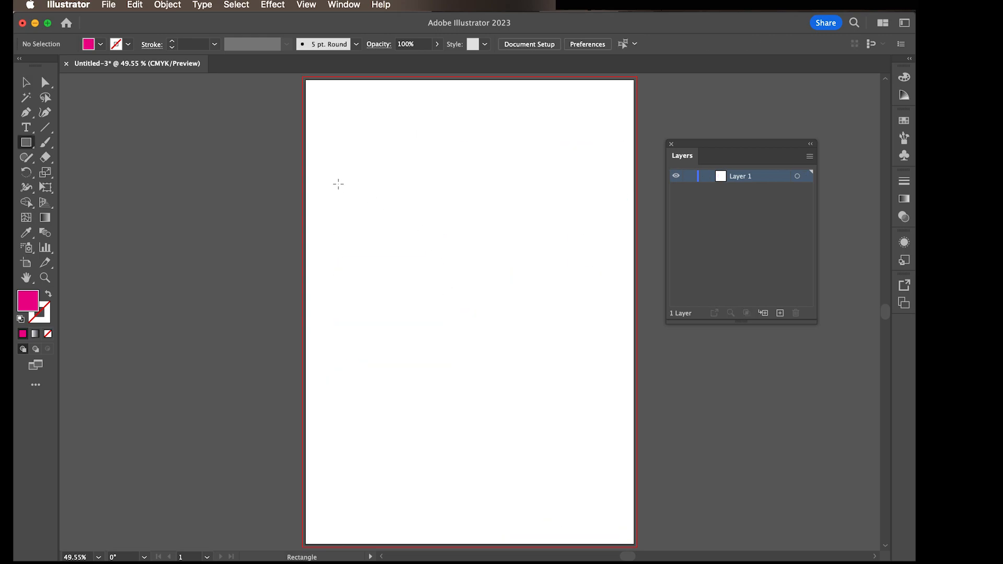
drag(380, 169, 568, 356)
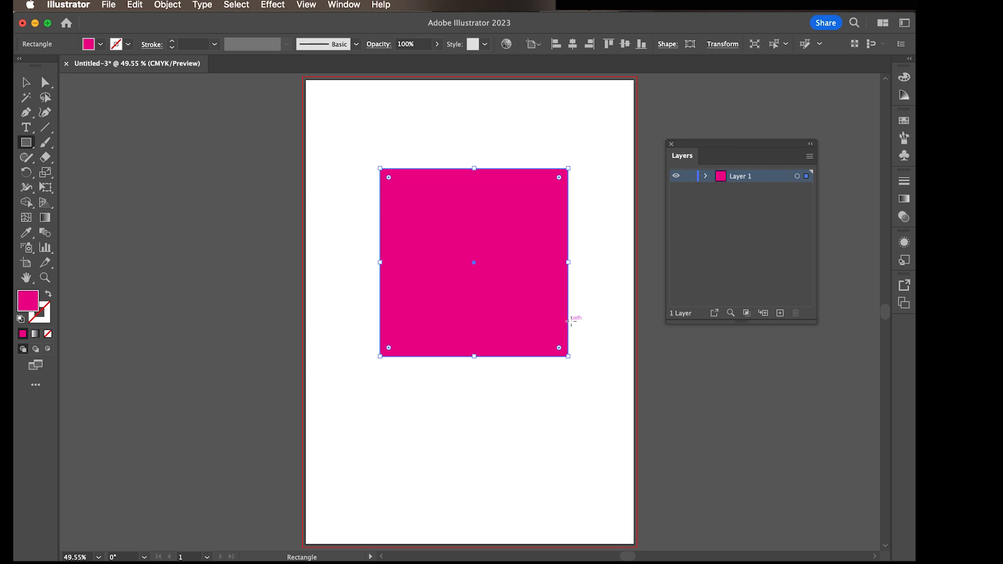
key(v)
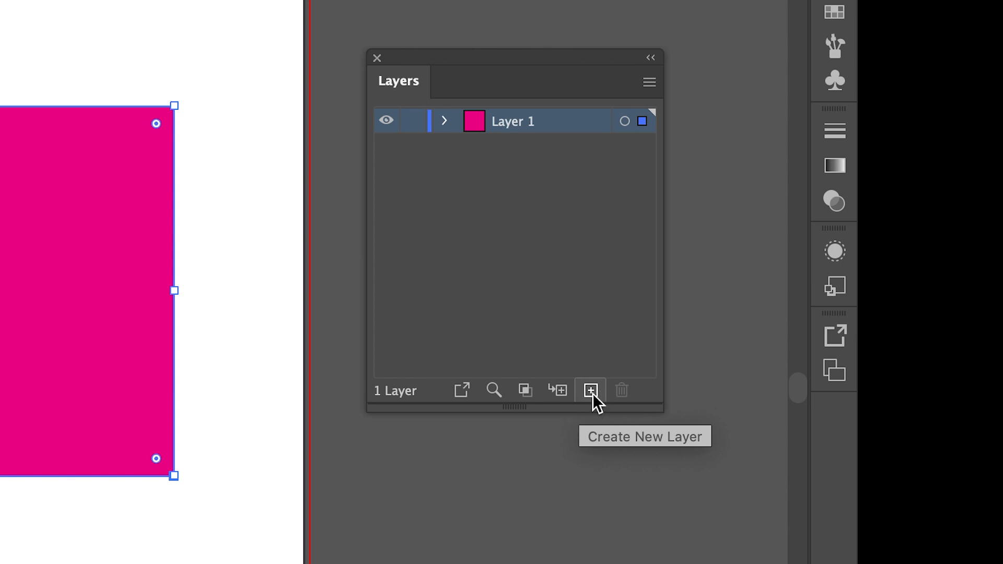
Step: Draw a large five-pointed star on a new layer above Layer 1 and position it over the square's upper-left corner
click(591, 392)
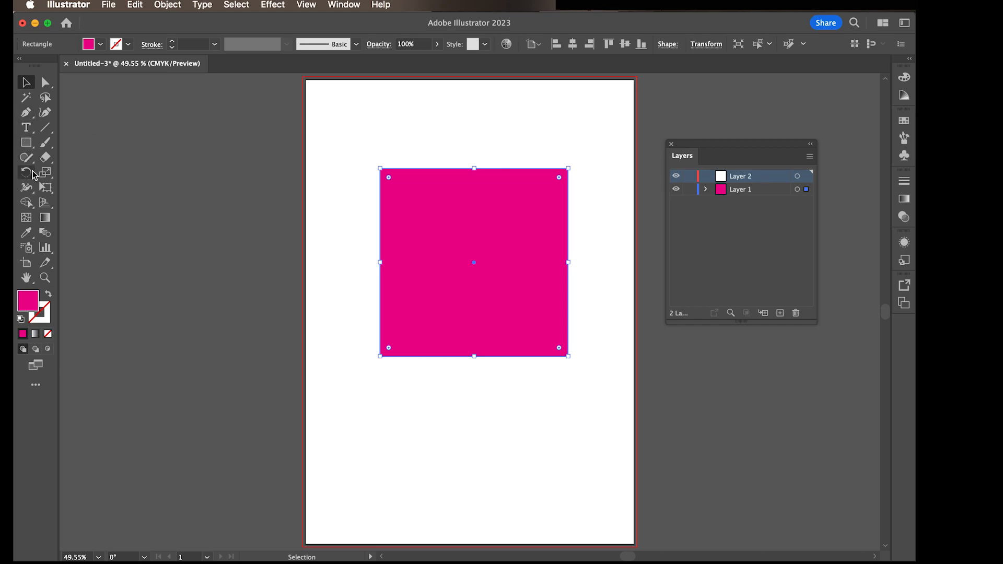
click(29, 146)
drag(29, 146, 78, 201)
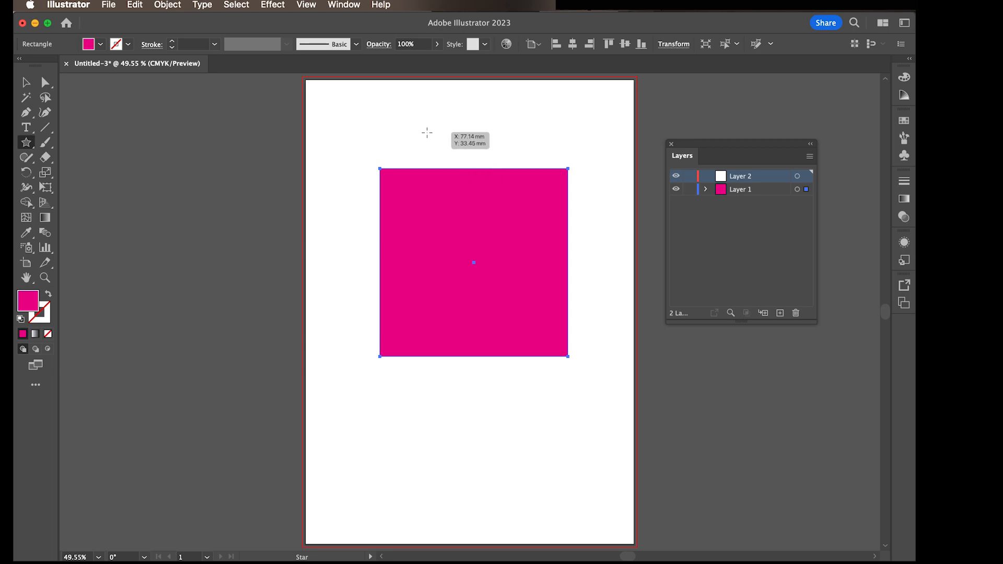
drag(437, 141, 488, 215)
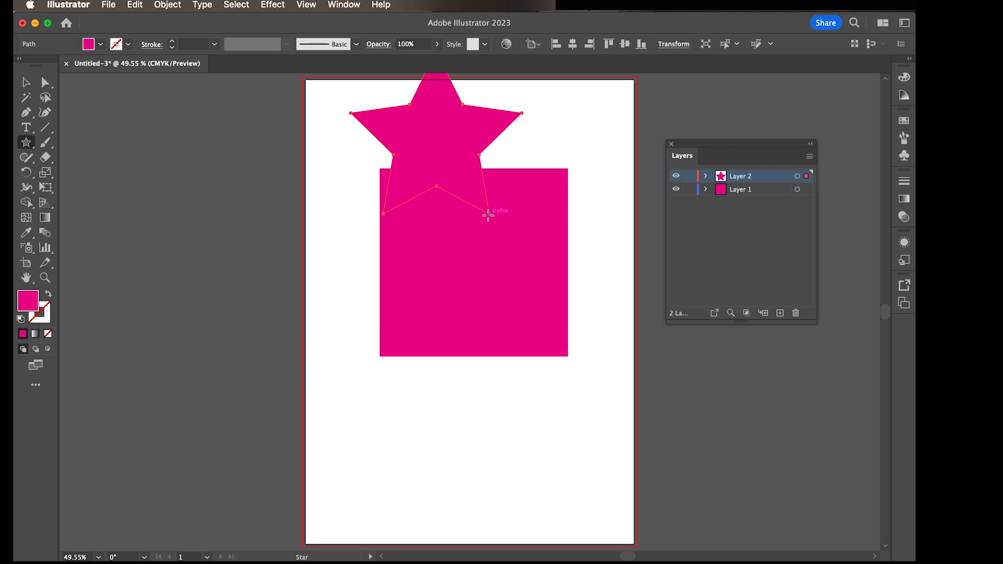
click(29, 83)
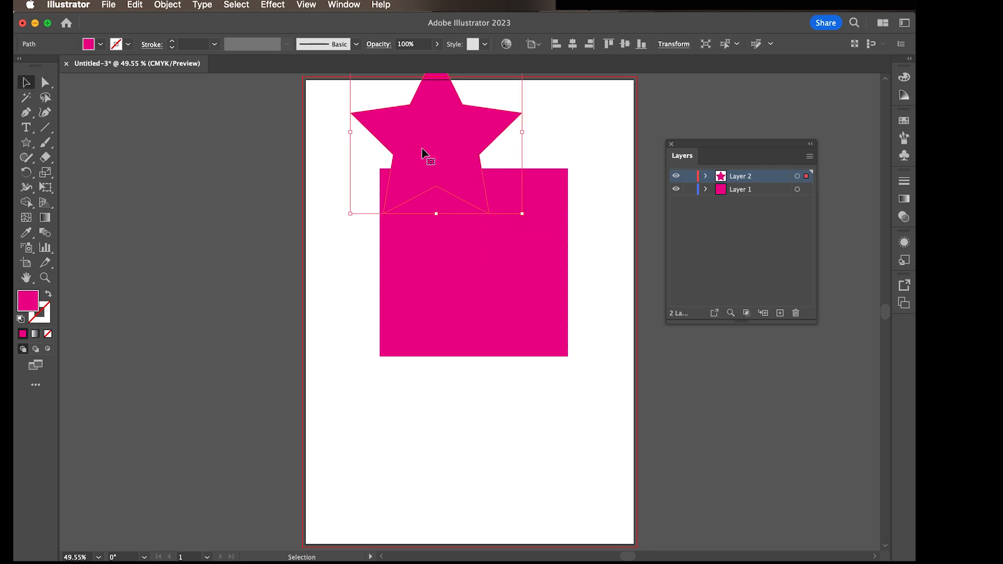
drag(433, 156, 403, 212)
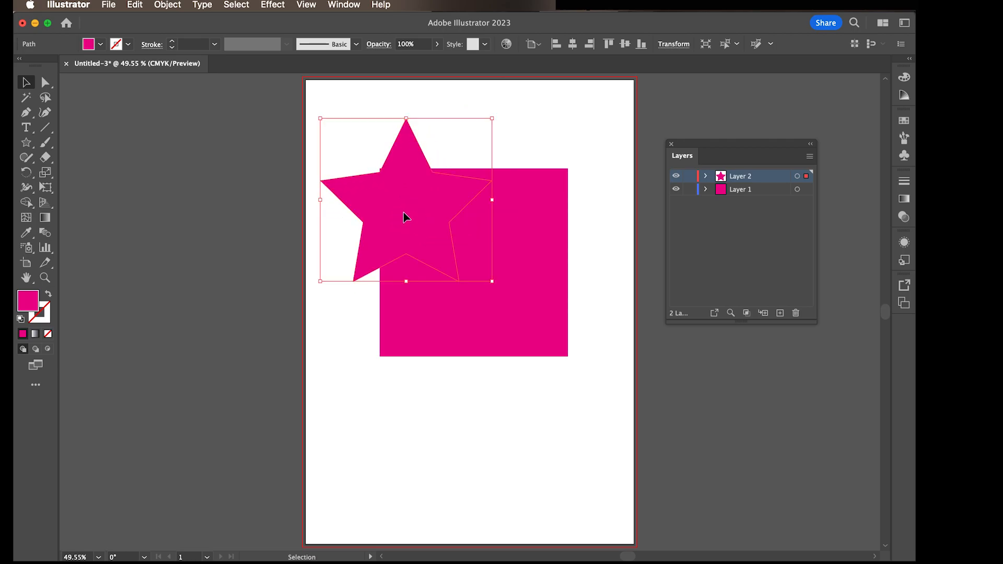
Step: Fill the star with CMYK Cyan and move it slightly up and left over the square's upper-left corner
click(102, 46)
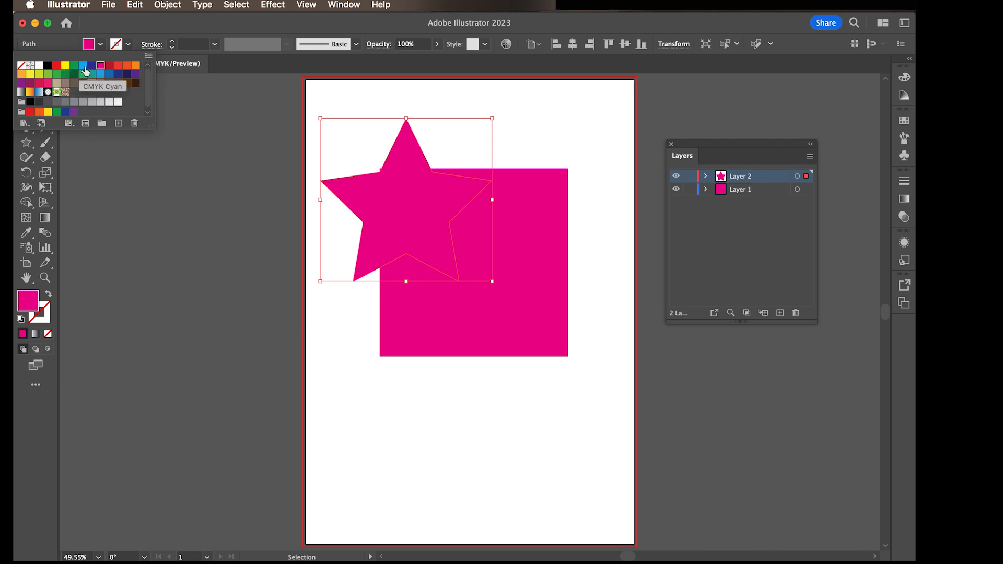
click(83, 66)
click(522, 134)
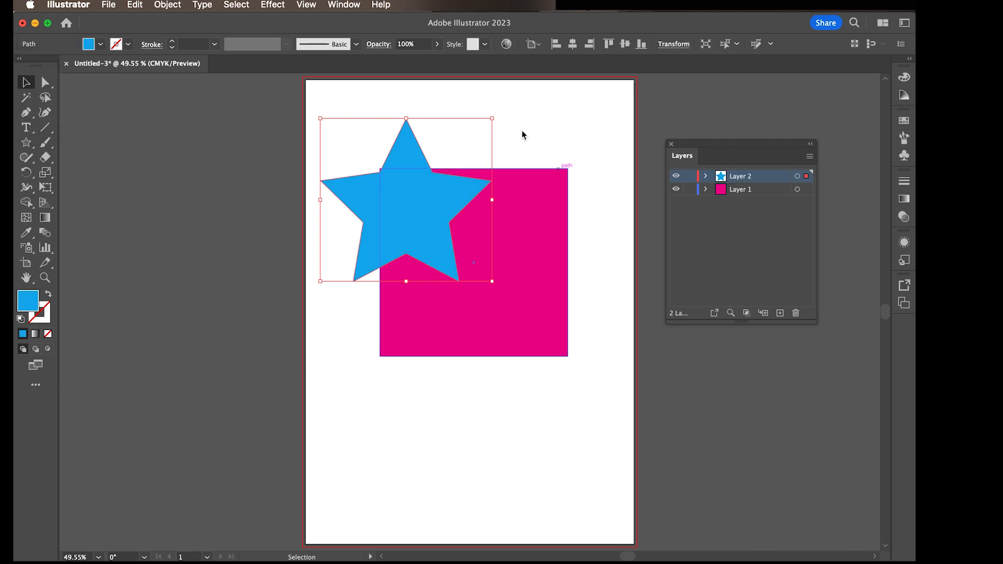
click(522, 135)
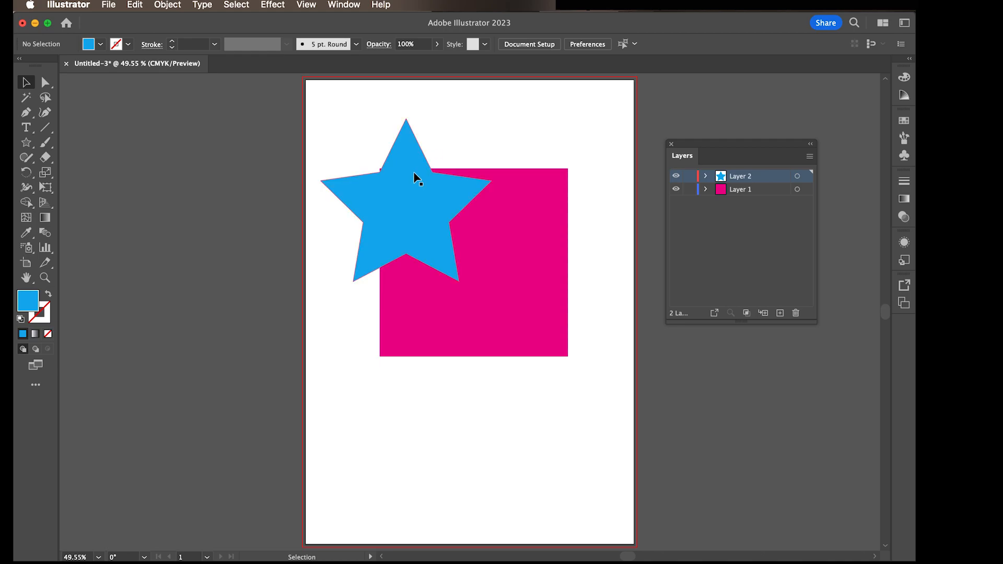
drag(415, 174, 409, 160)
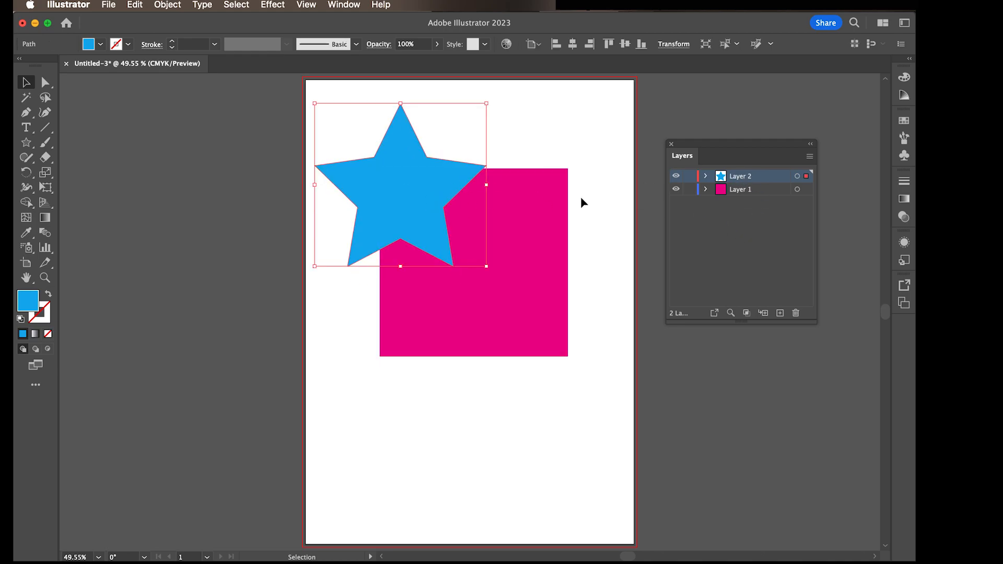
Step: Select the magenta square and the cyan star one at a time to check which layer each is on
click(549, 241)
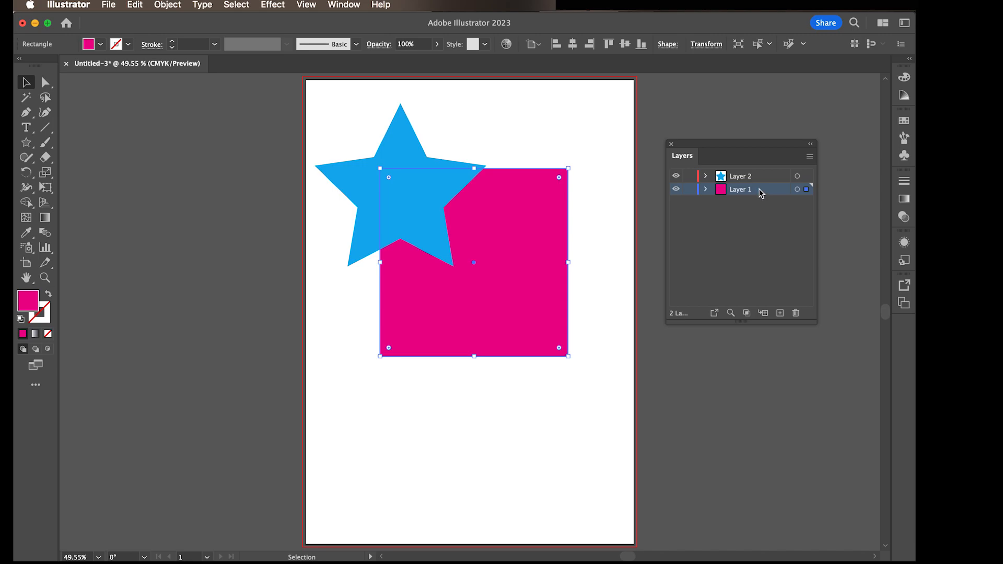
click(474, 143)
click(406, 149)
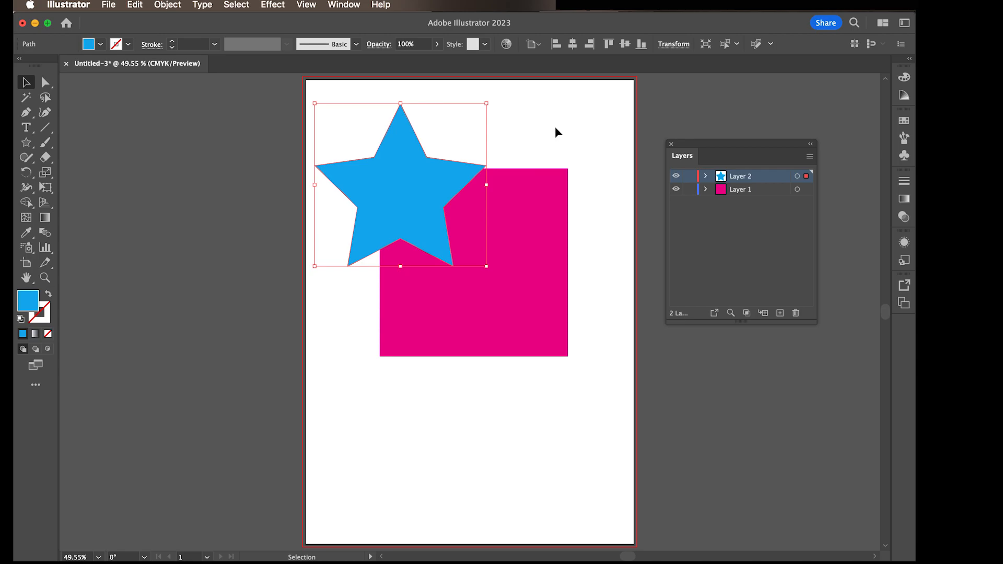
Step: Try placing Layer 1 above Layer 2, undo the reordering and deselect everything
click(769, 194)
drag(769, 194, 765, 173)
click(510, 129)
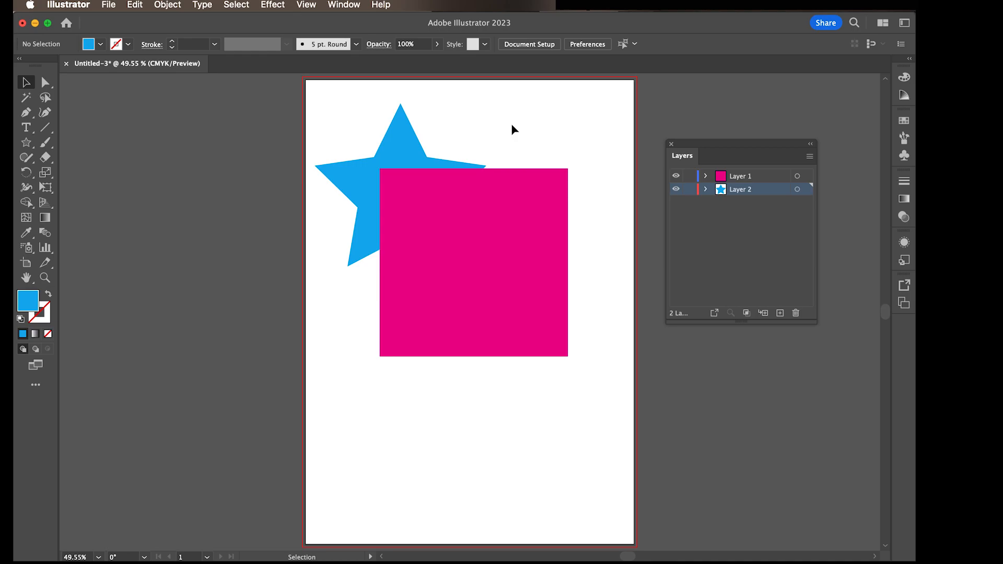
key(super+z)
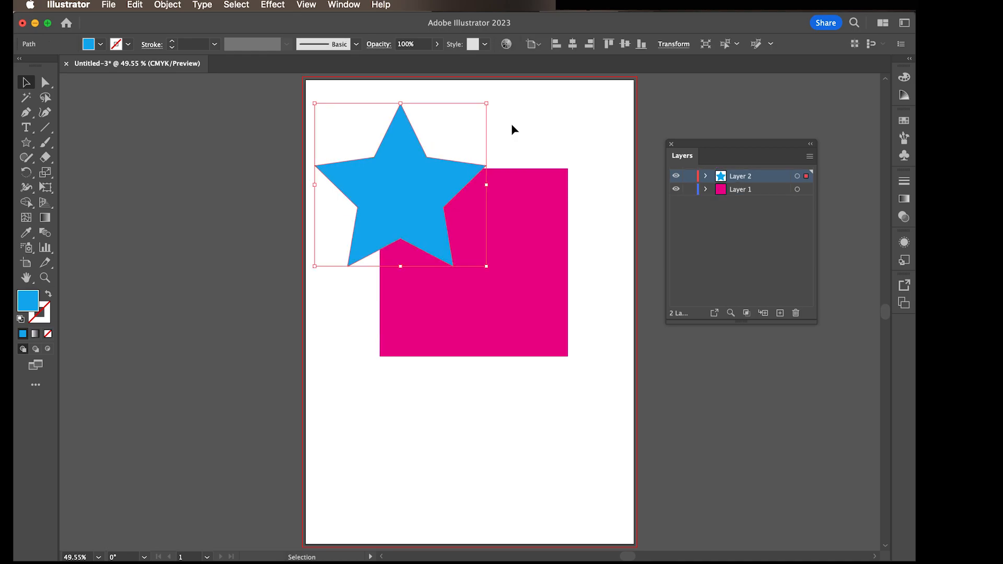
click(547, 132)
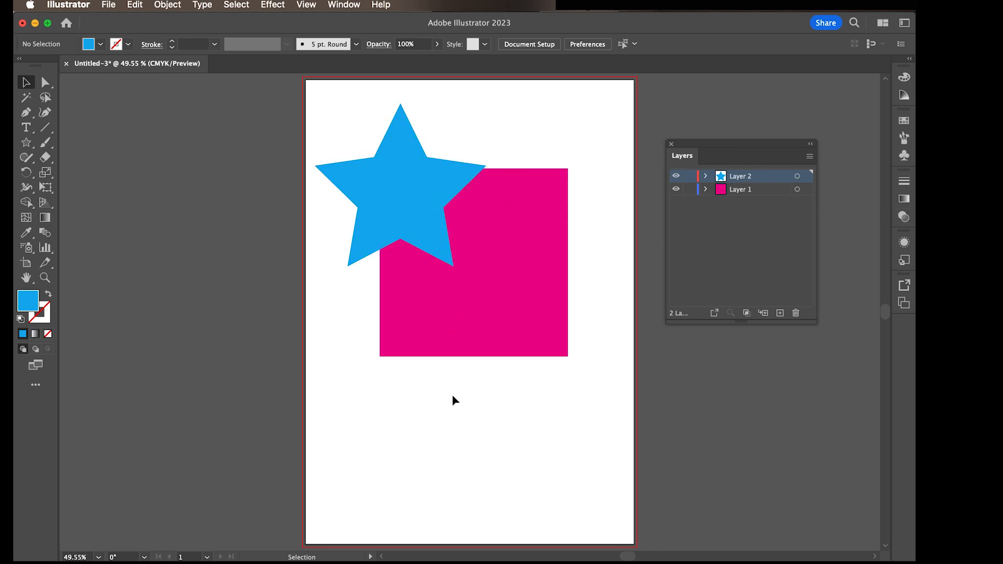
Step: Draw a large circle on Layer 2 over the square's lower-right part and fill it with green C=75 M=0 Y=100 K=0
key(l)
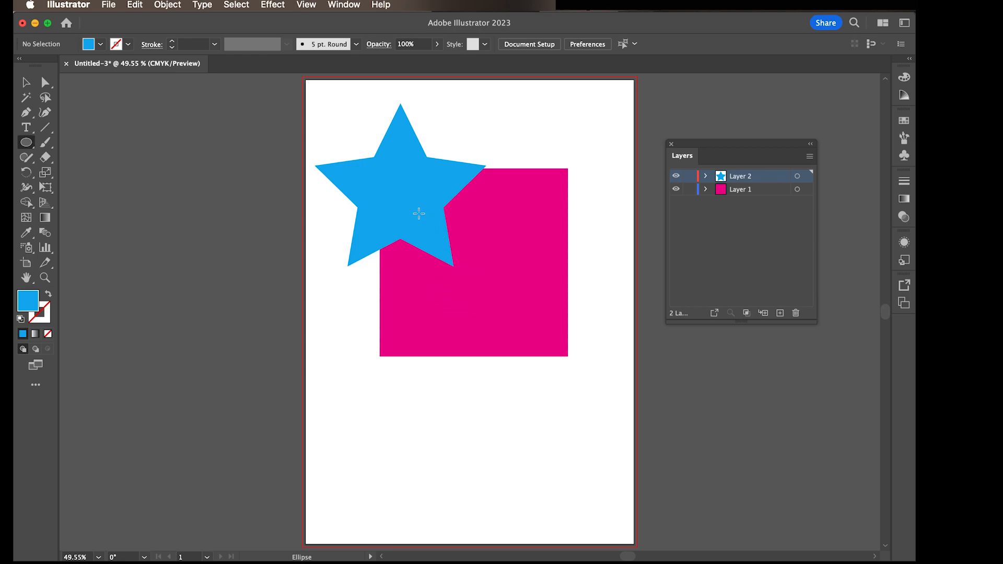
mouse_move(418, 213)
mouse_down()
mouse_move(544, 316)
mouse_move(575, 351)
mouse_move(572, 368)
mouse_up()
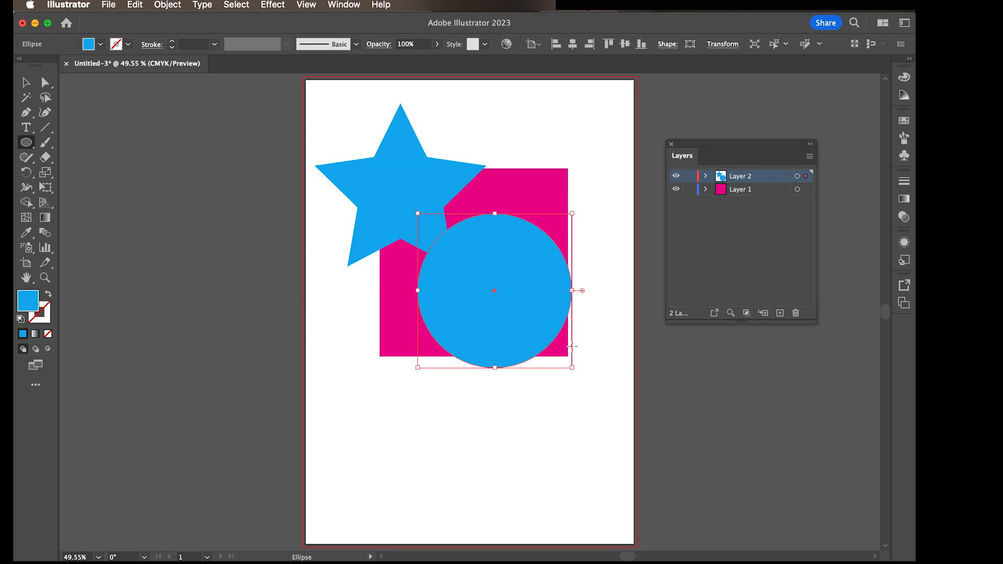
click(101, 45)
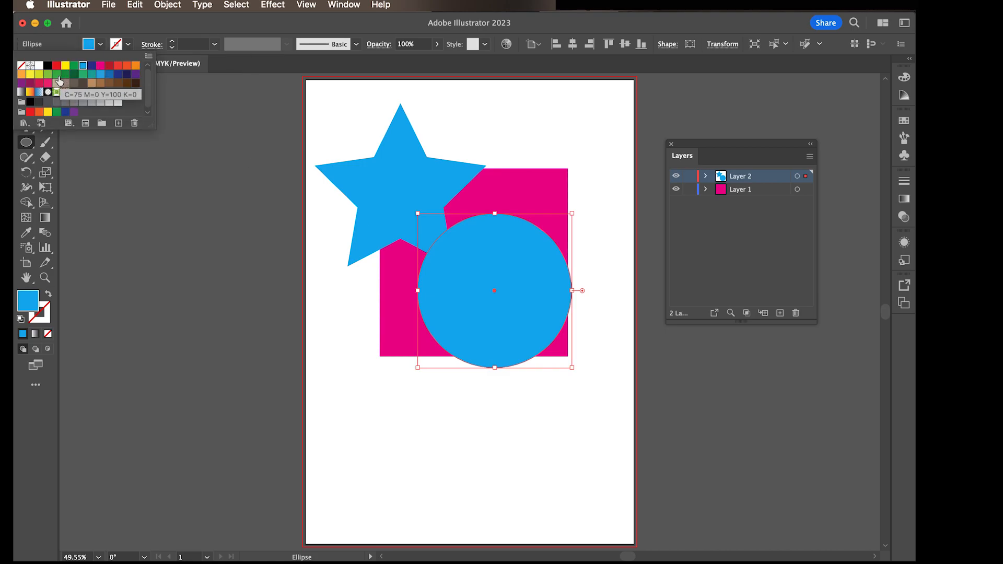
click(56, 74)
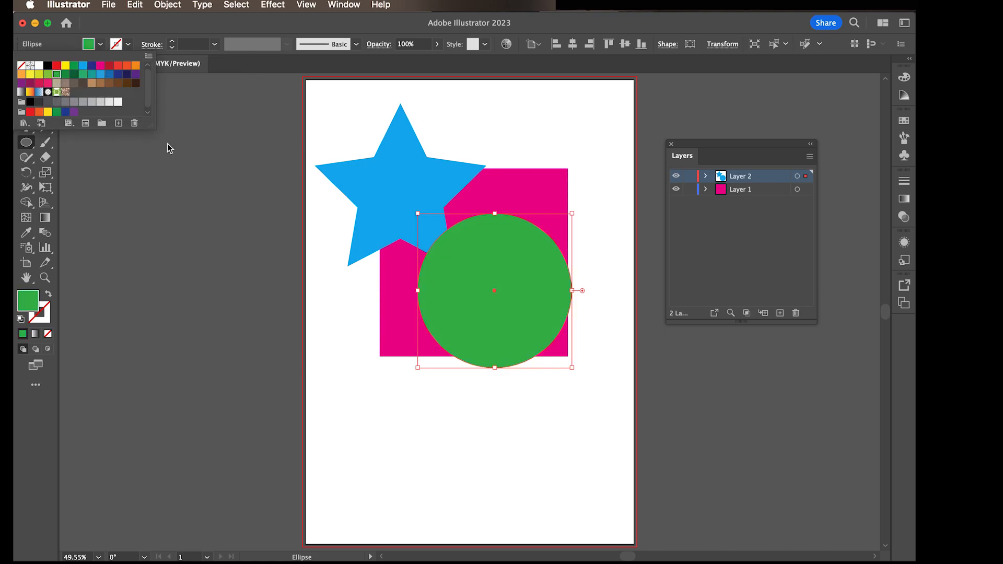
click(173, 169)
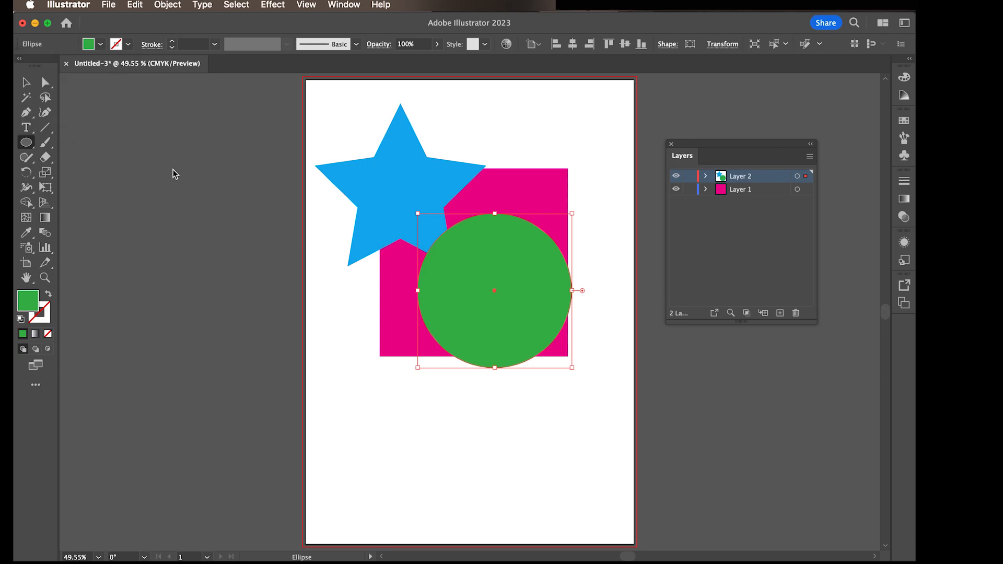
click(29, 85)
click(252, 242)
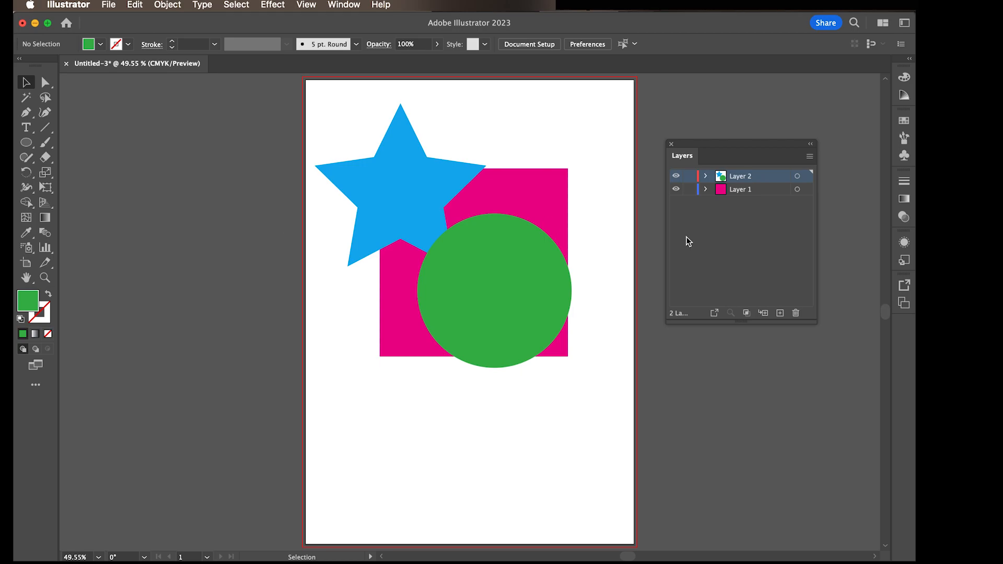
Step: Expand Layer 2 to show its objects and move the green ellipse below the star path
click(549, 305)
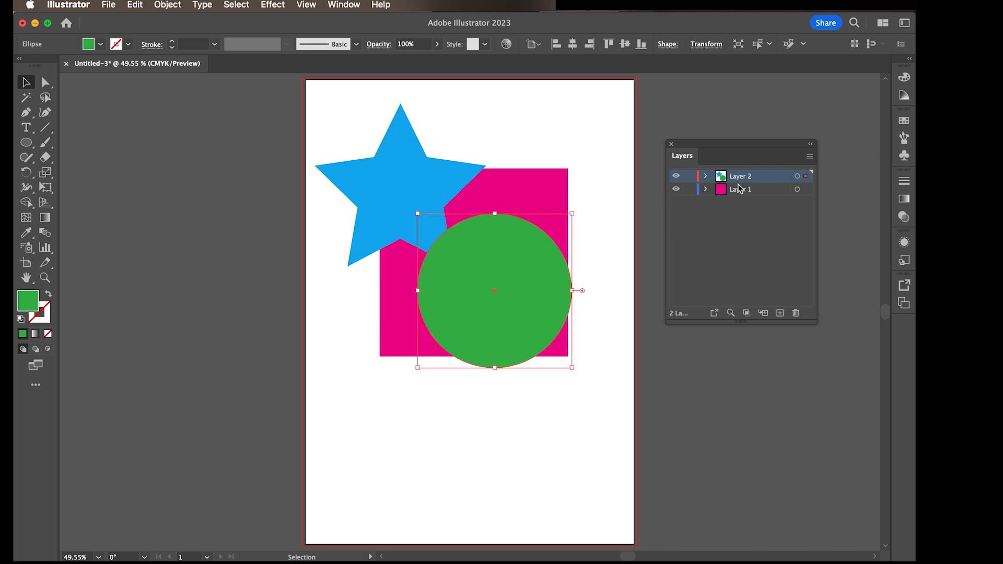
click(555, 423)
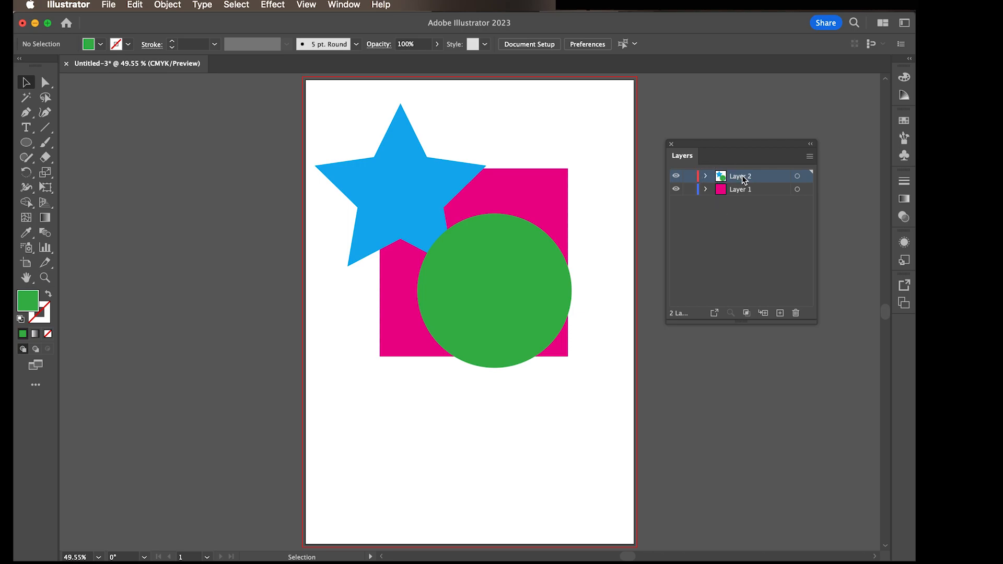
click(706, 178)
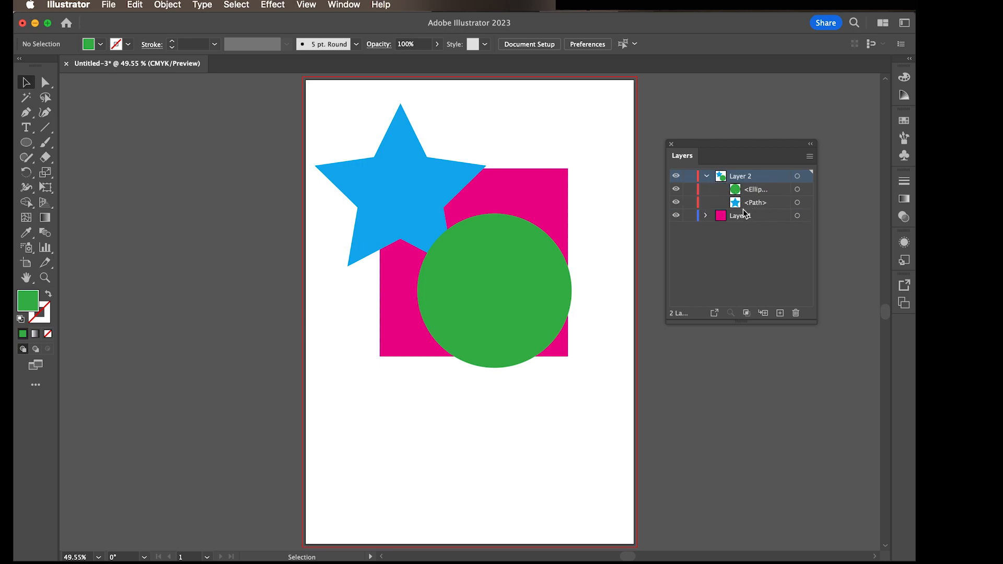
click(773, 190)
drag(772, 190, 773, 206)
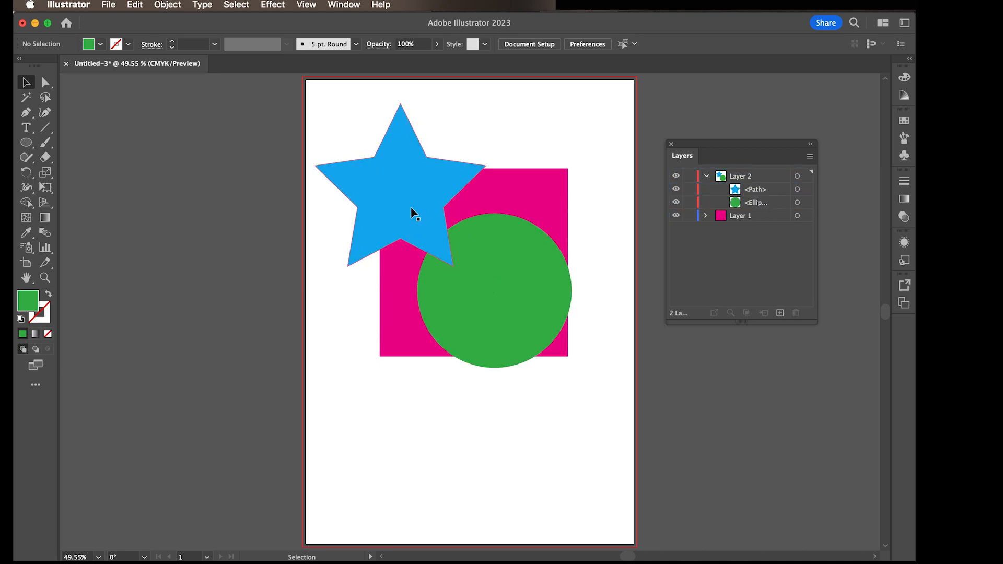
Step: Move the star down and right so it overlaps the green circle, and fill it with CMYK Yellow
drag(412, 210, 447, 302)
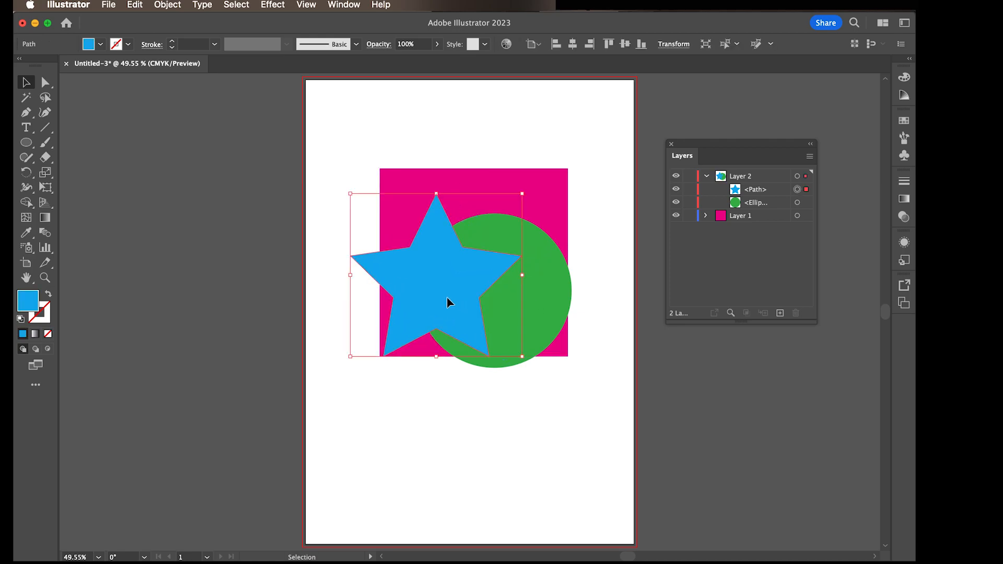
click(100, 44)
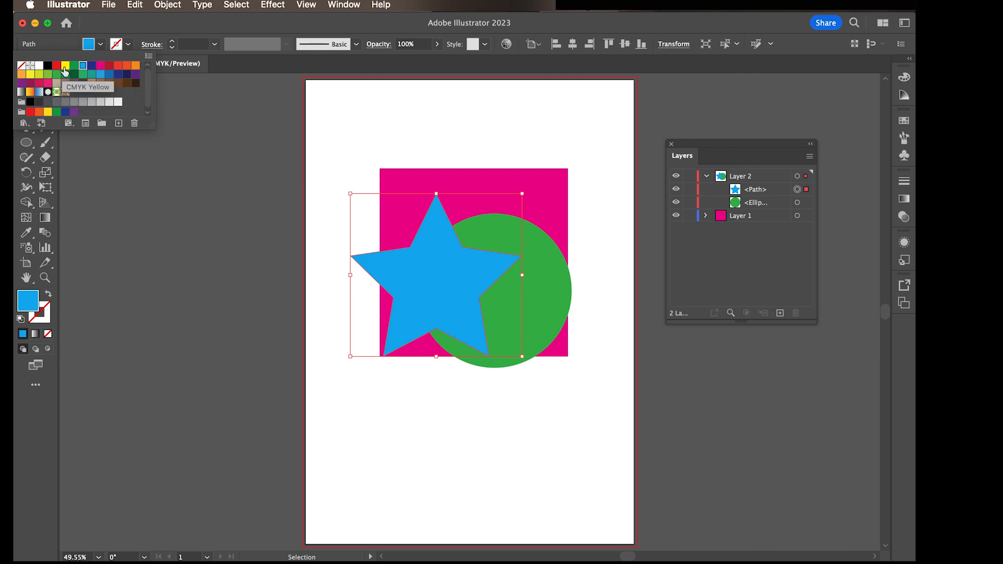
click(66, 65)
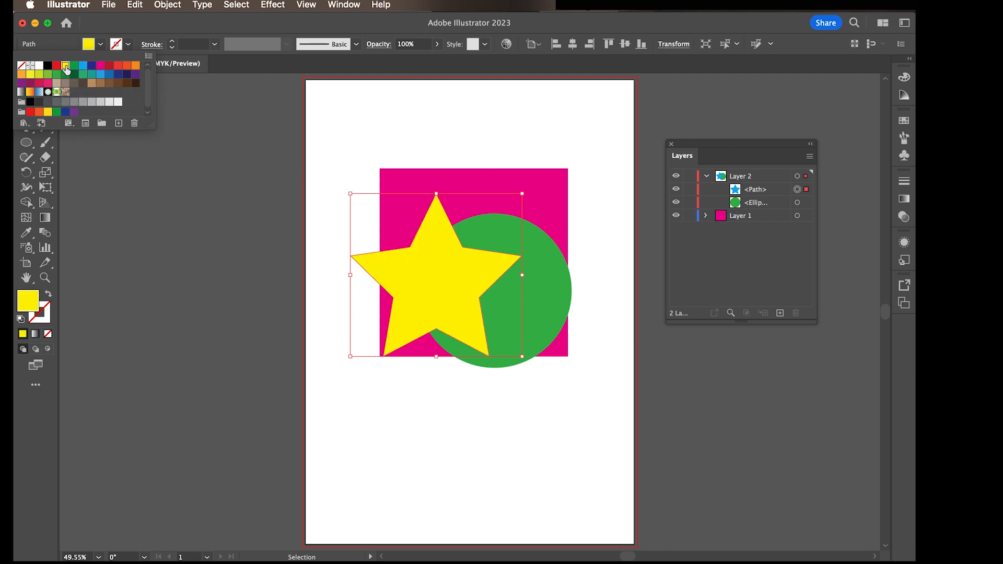
click(490, 142)
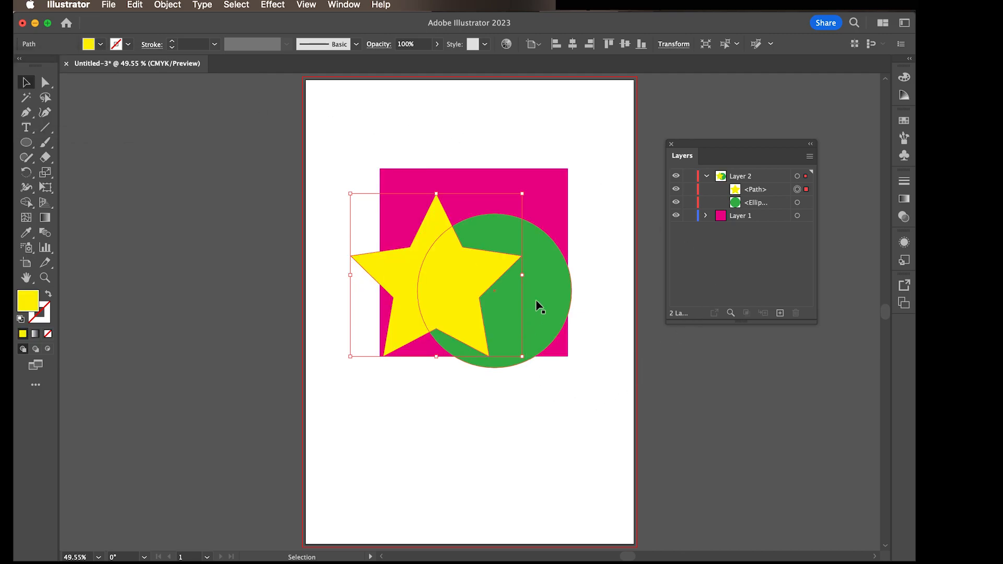
Step: Hide Layer 1 and move the yellow star slightly down, keeping it over the left part of the circle
click(676, 216)
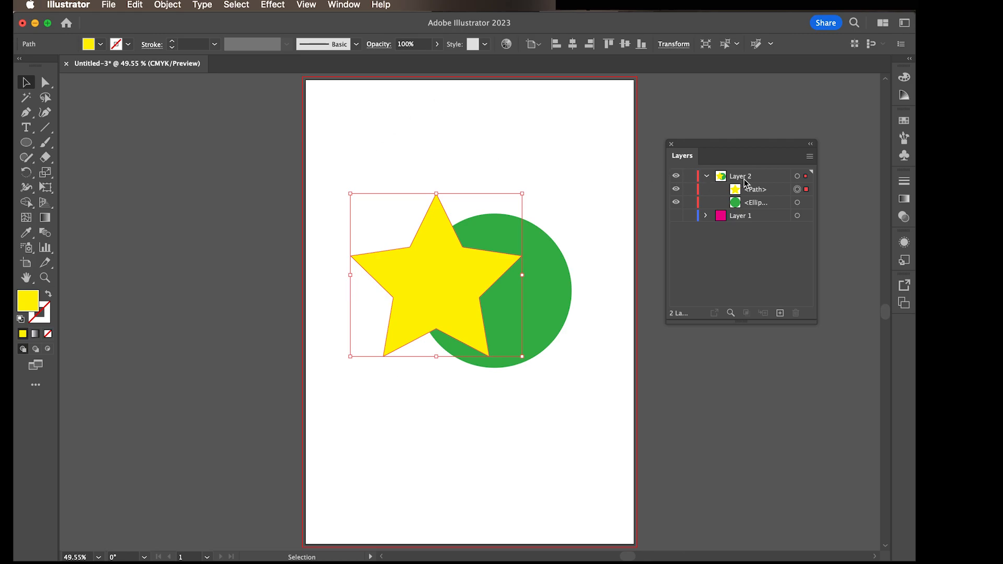
click(570, 219)
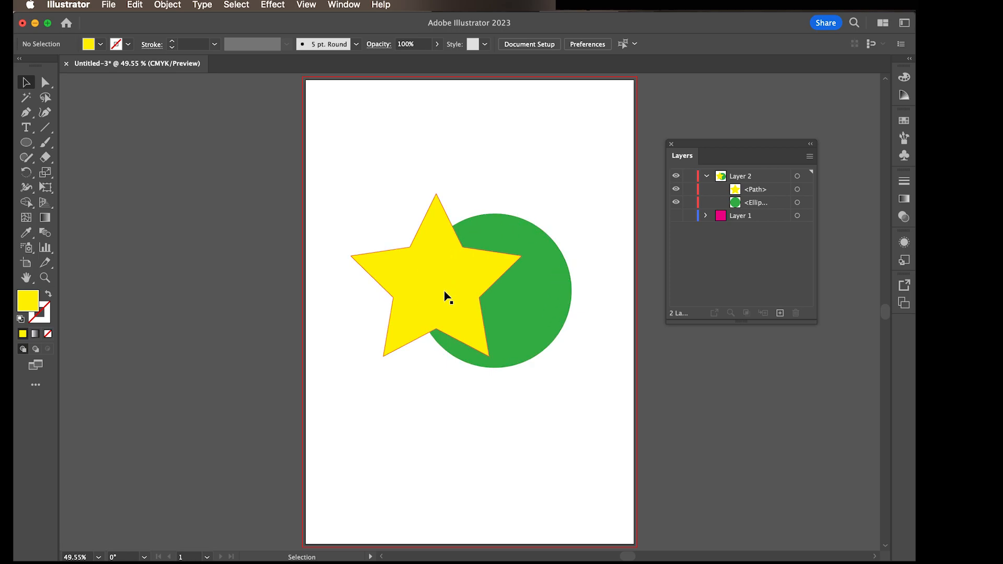
drag(443, 302, 443, 320)
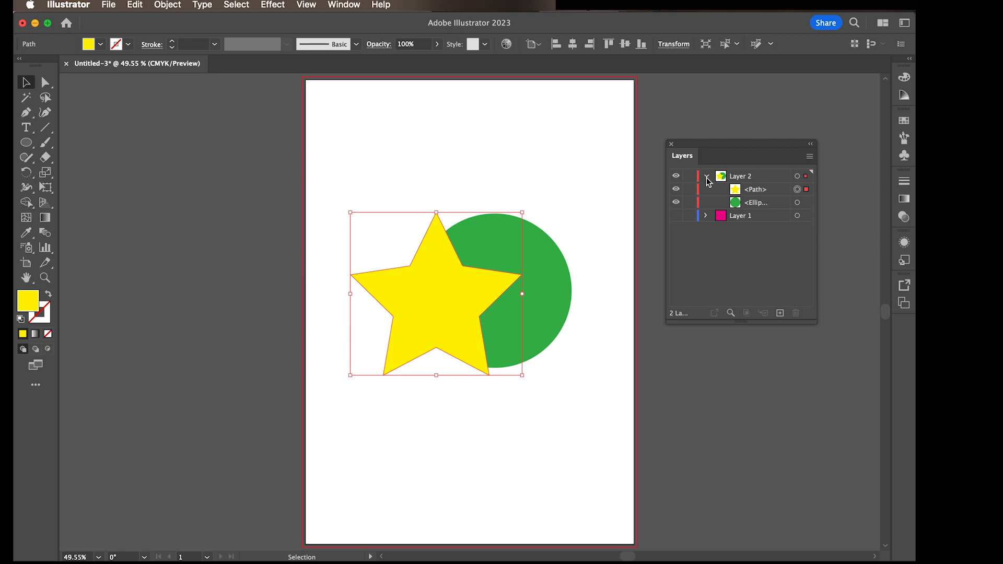
Step: Move the green ellipse above the star path within Layer 2 and deselect the artwork
click(756, 204)
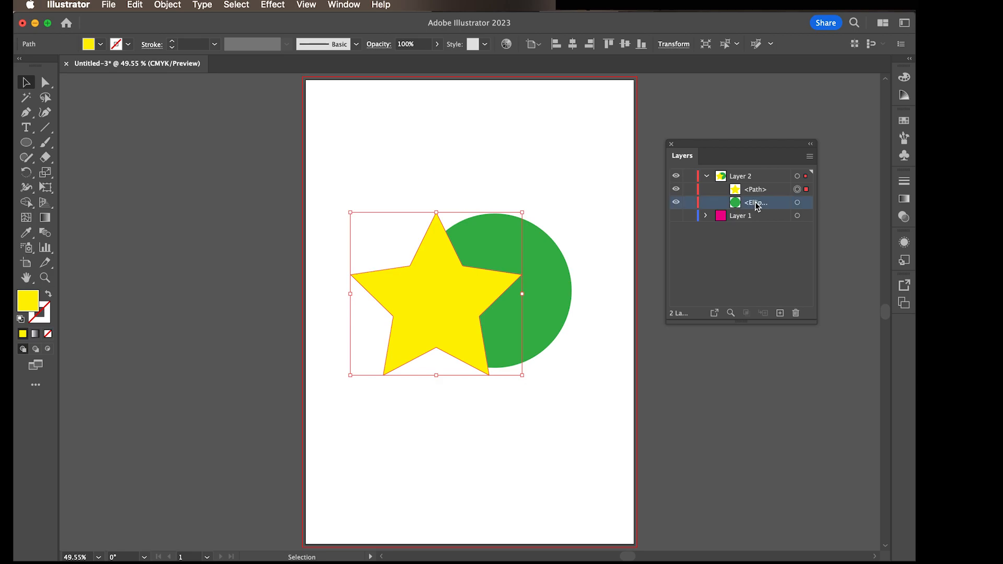
drag(766, 207, 760, 188)
click(535, 165)
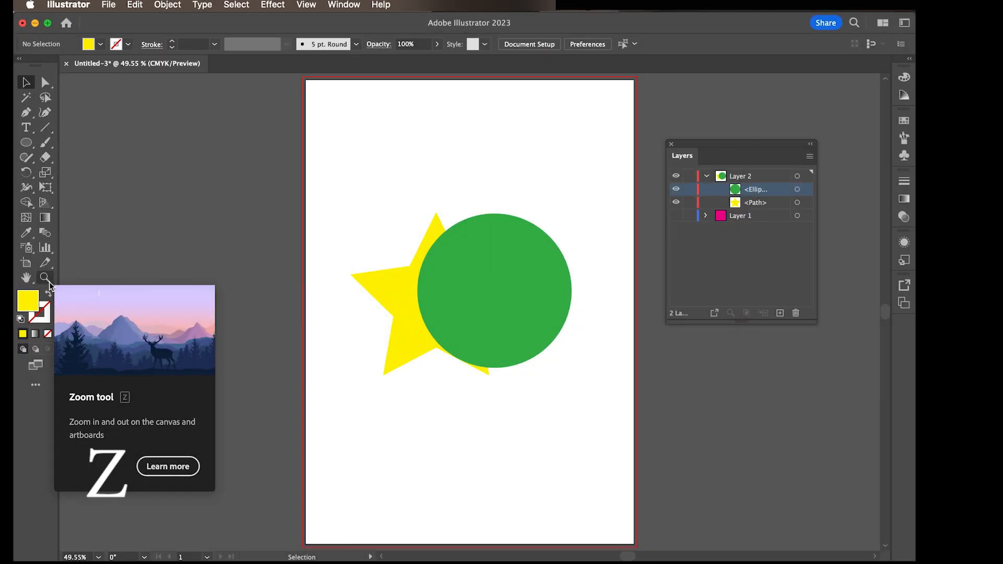
Step: Zoom in and out around the overlap of the star and circle with the Zoom tool to examine their edges
click(45, 278)
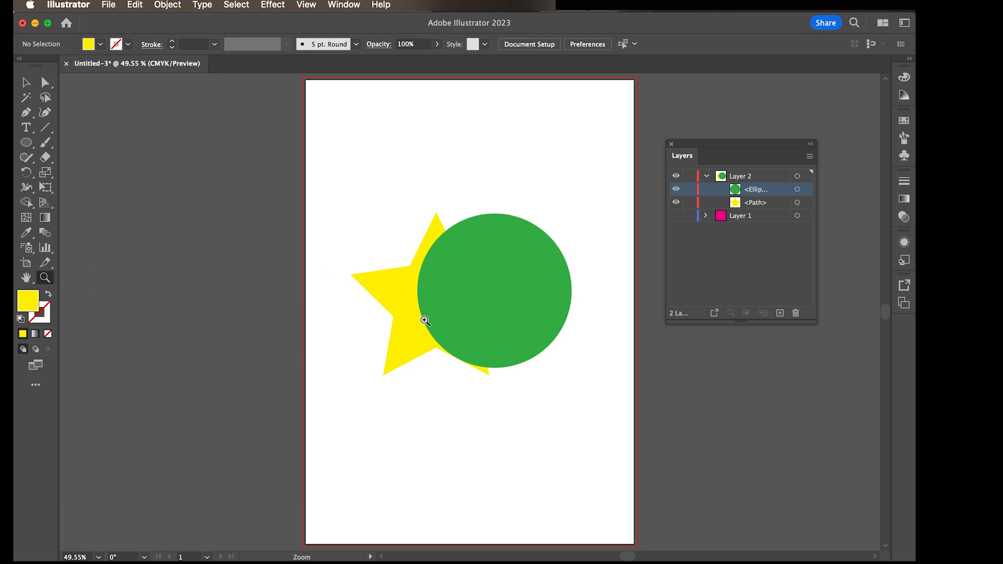
drag(425, 320, 646, 473)
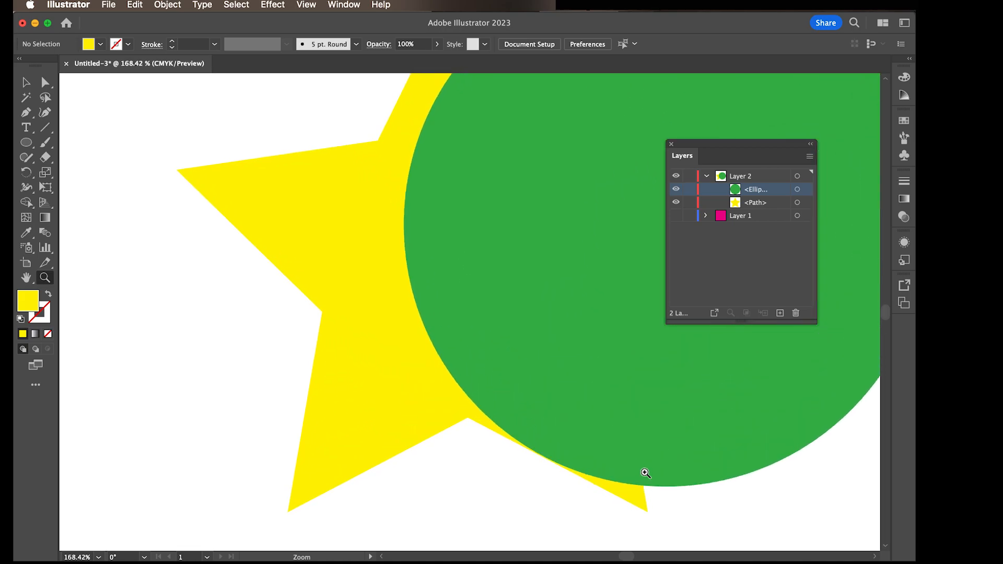
click(435, 300)
click(435, 300)
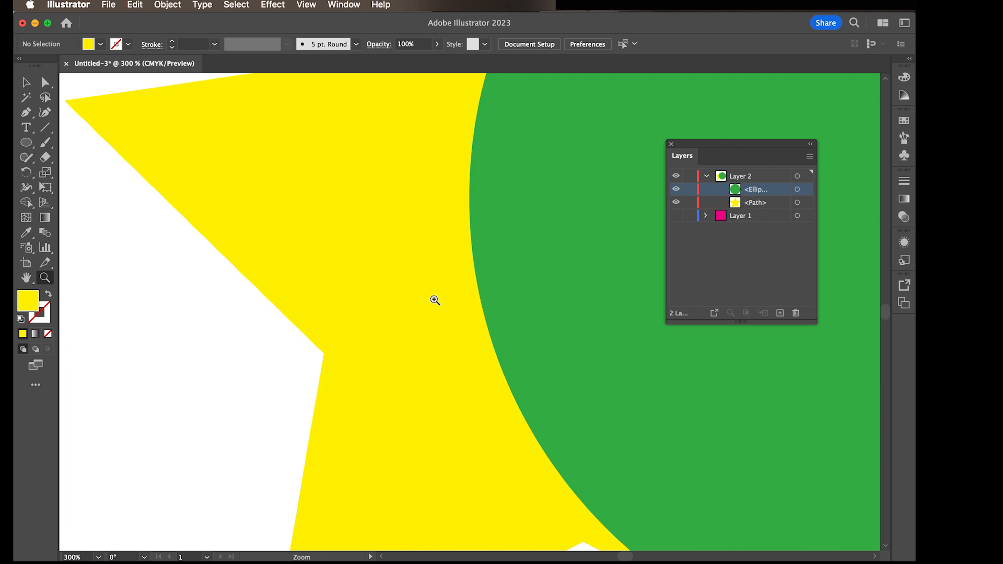
click(434, 300)
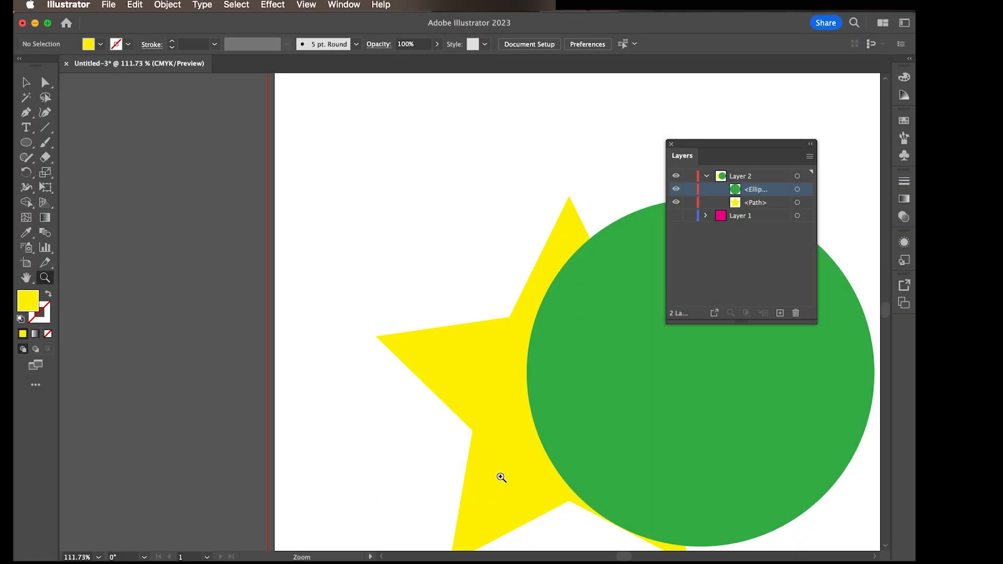
drag(500, 486, 506, 288)
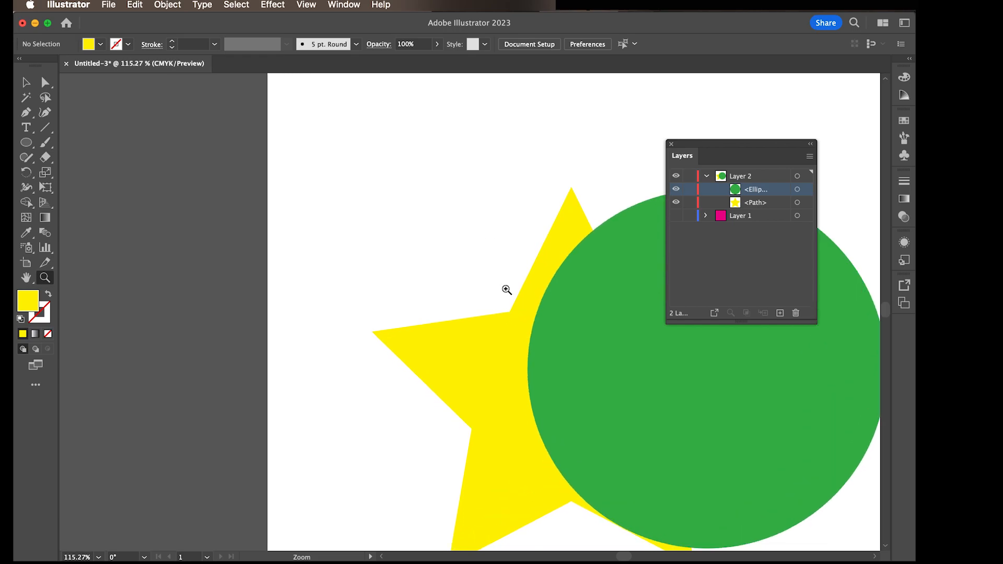
drag(542, 350, 588, 480)
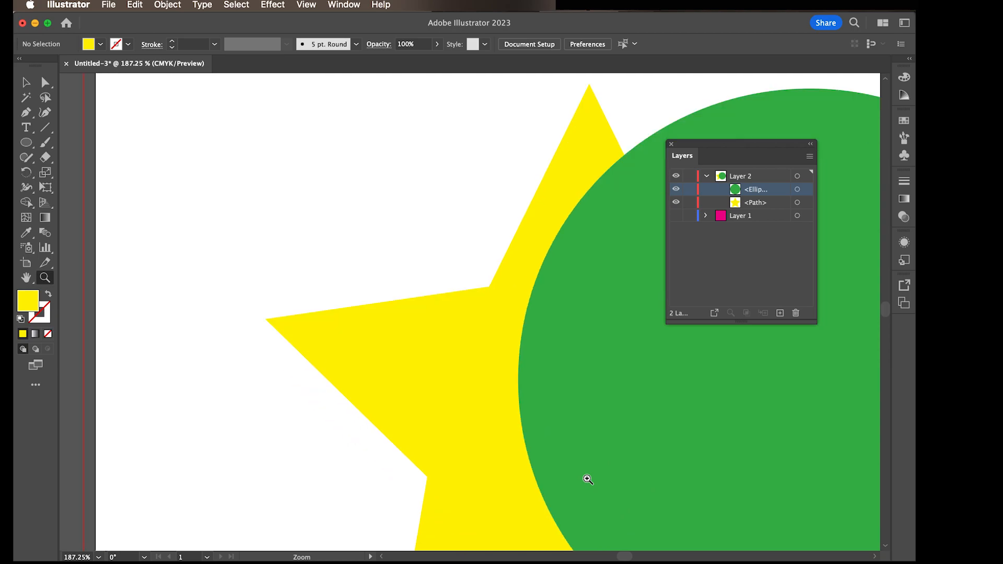
drag(441, 244, 562, 452)
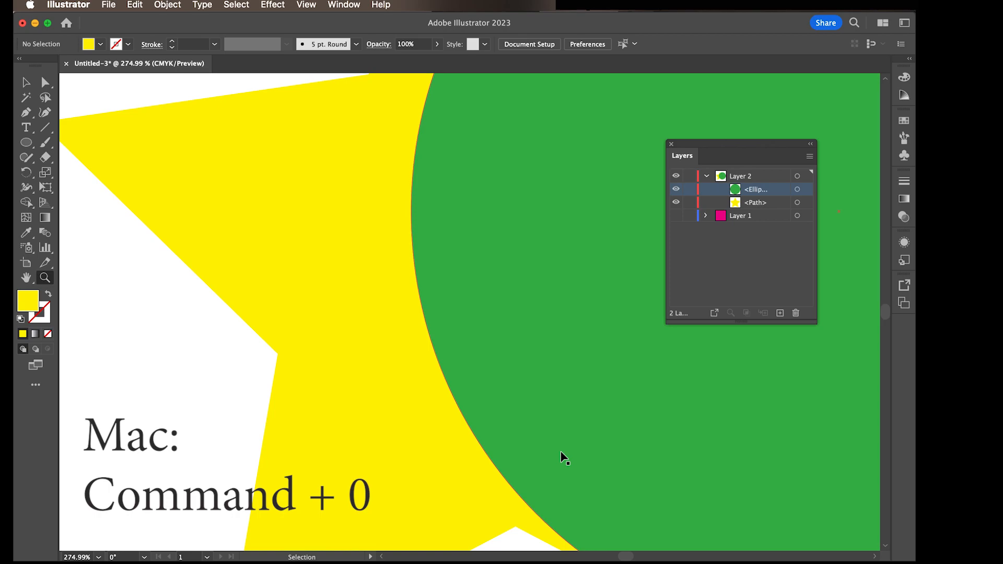
Step: Delete the yellow star and move the green circle to about the middle of the artboard
key(super+0)
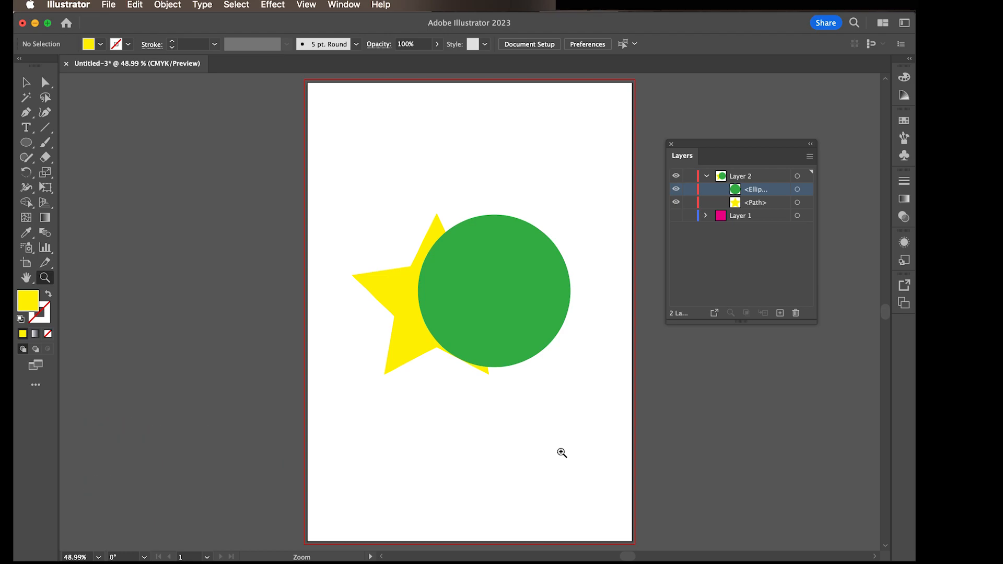
click(27, 83)
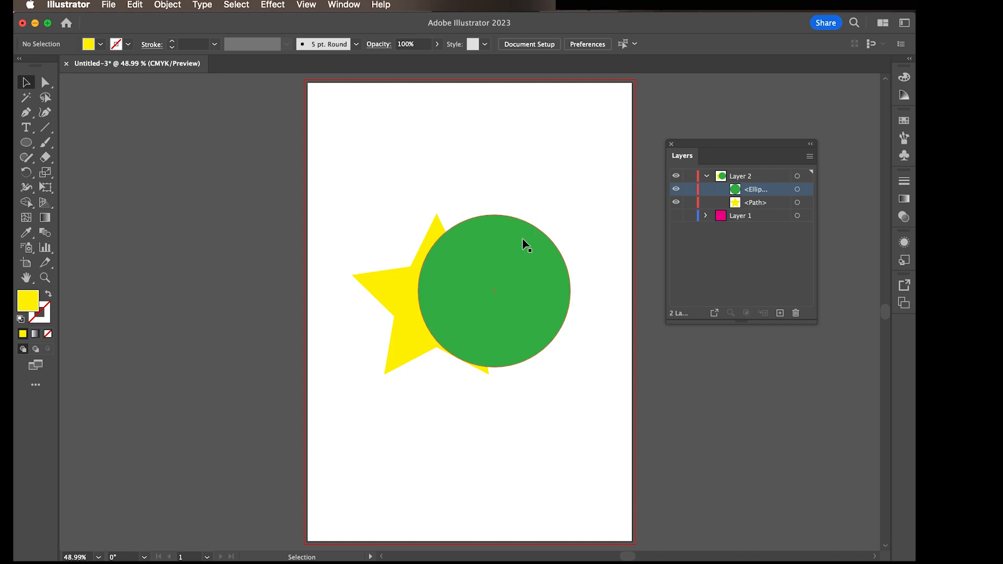
drag(524, 243, 512, 154)
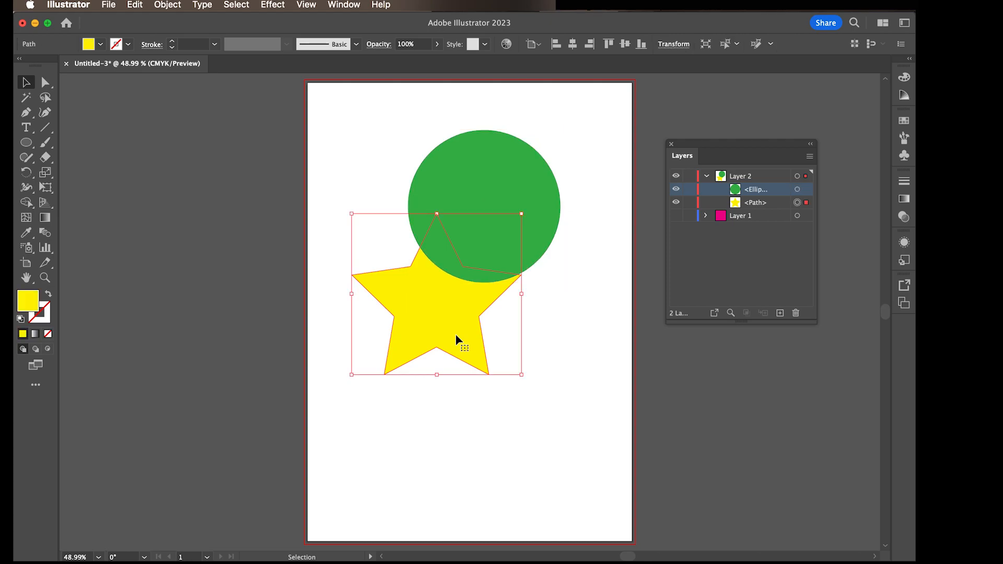
key(Delete)
drag(486, 265, 463, 367)
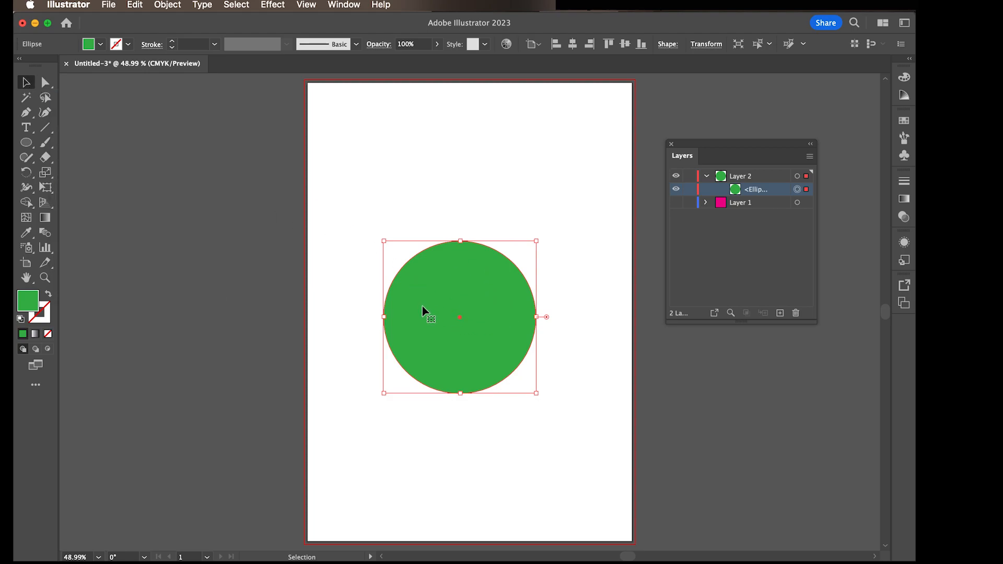
Step: Recolour the circle's fill to a bright teal, hex 1CD3C1, using the Color Picker
double_click(33, 307)
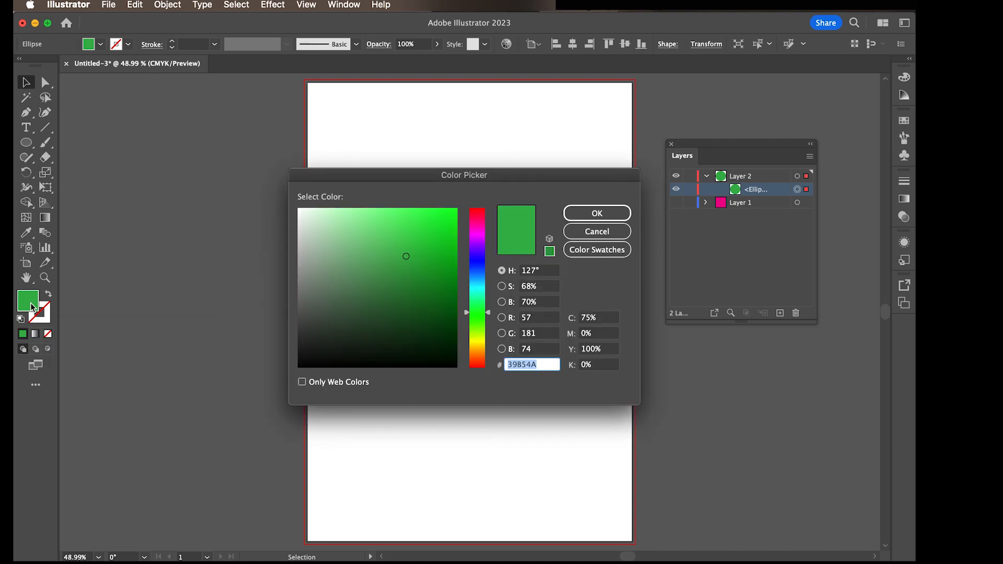
drag(355, 175, 225, 171)
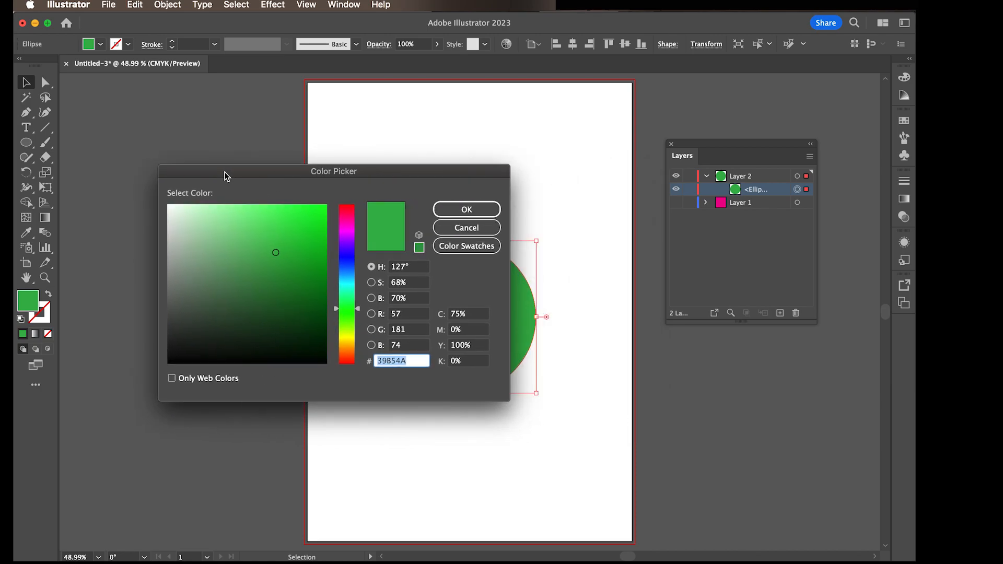
click(254, 273)
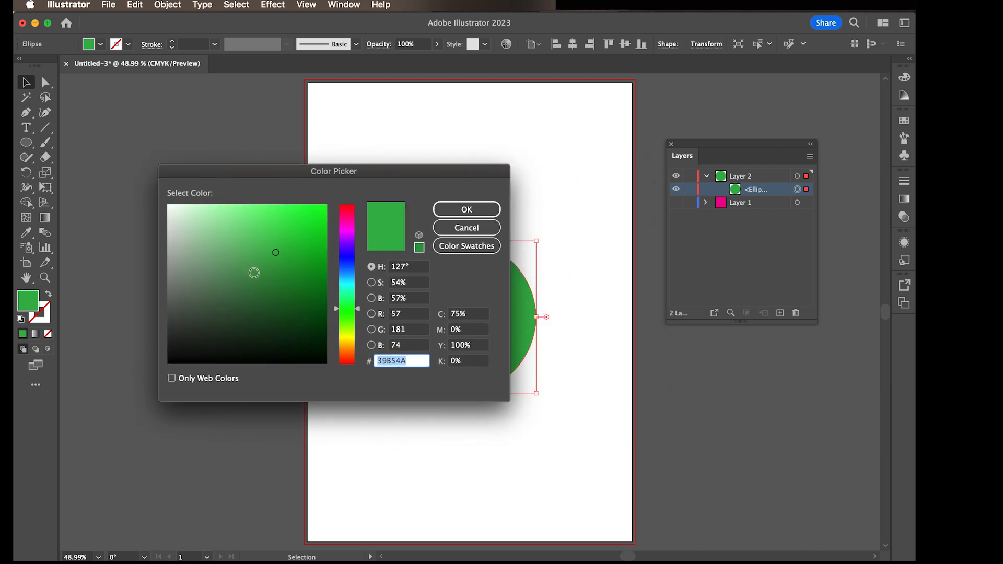
click(306, 305)
click(291, 273)
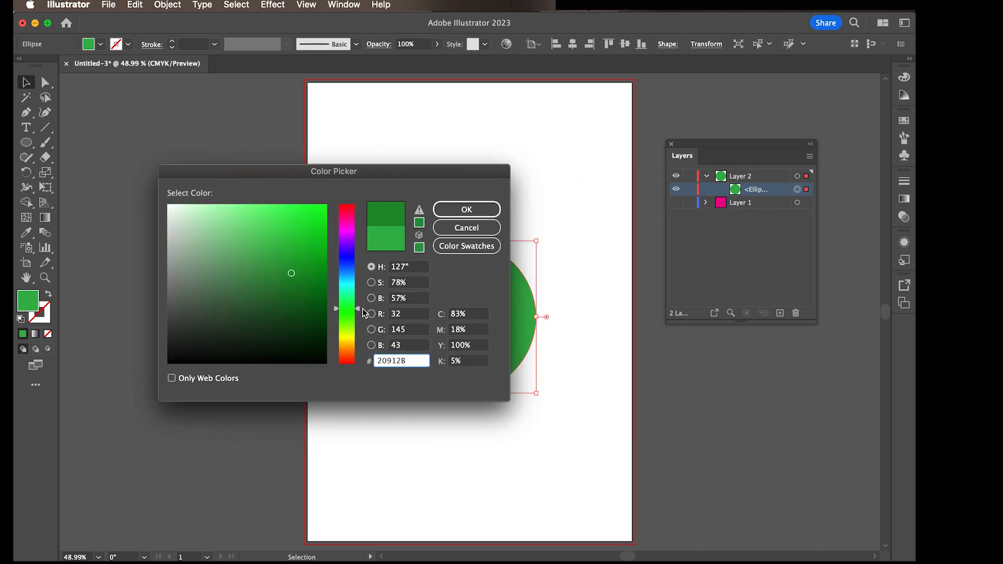
drag(358, 309, 357, 287)
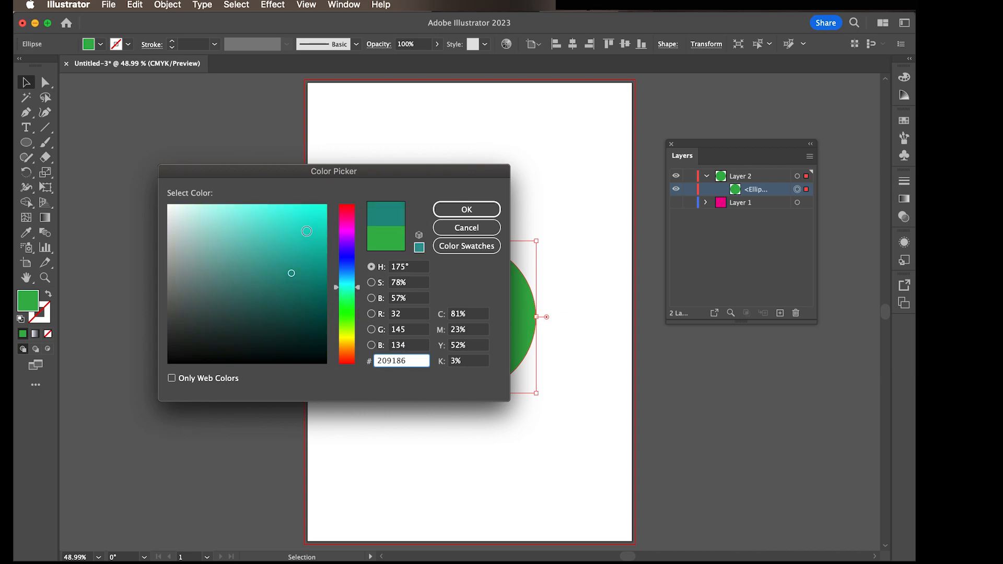
click(307, 231)
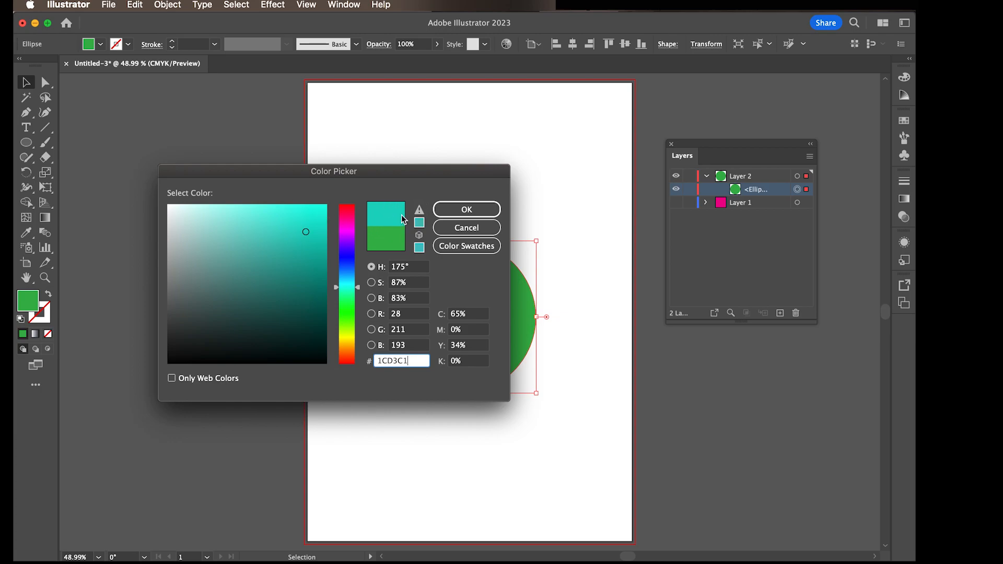
click(478, 211)
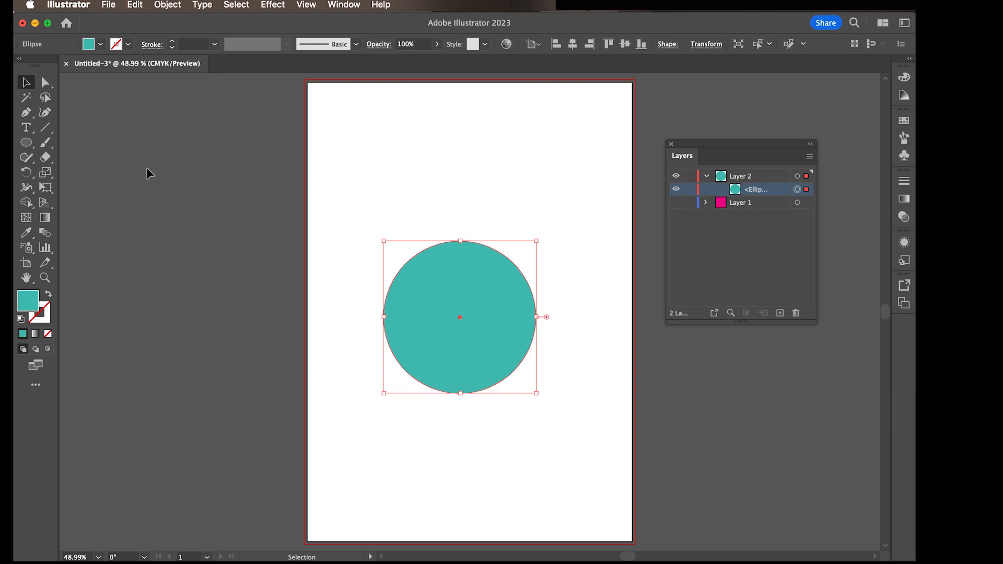
Step: Fill the circle with the pink colour swatch
click(100, 45)
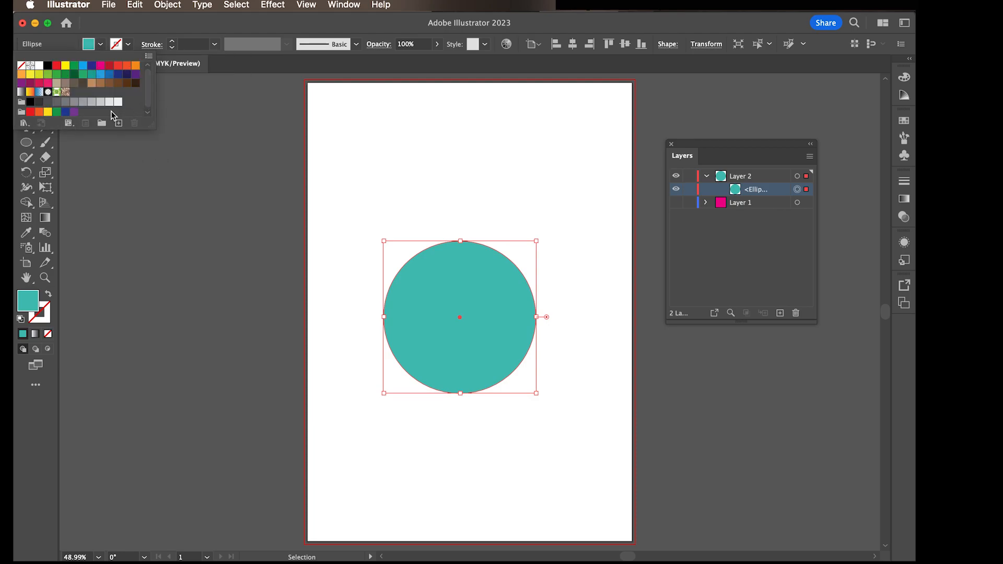
click(47, 83)
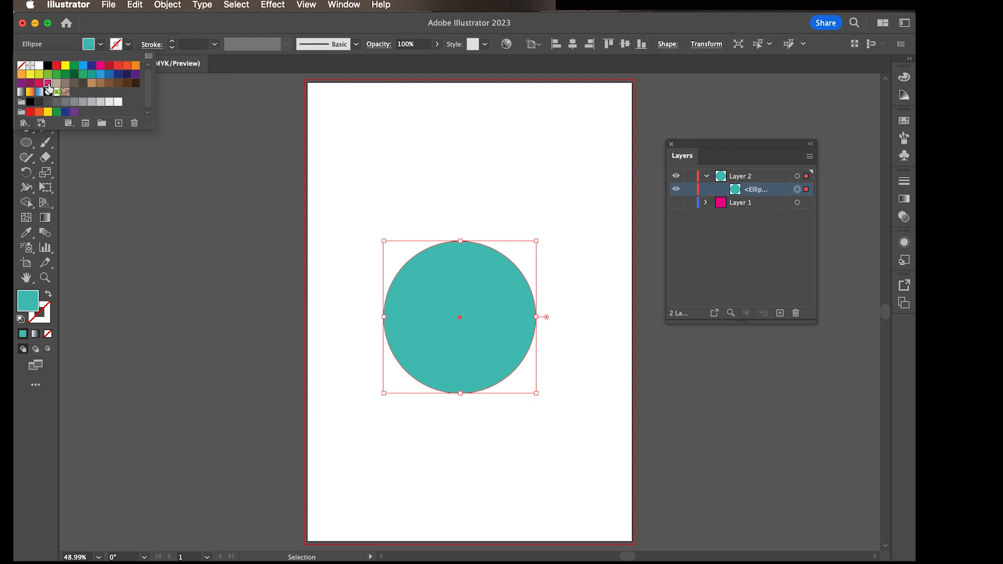
click(344, 133)
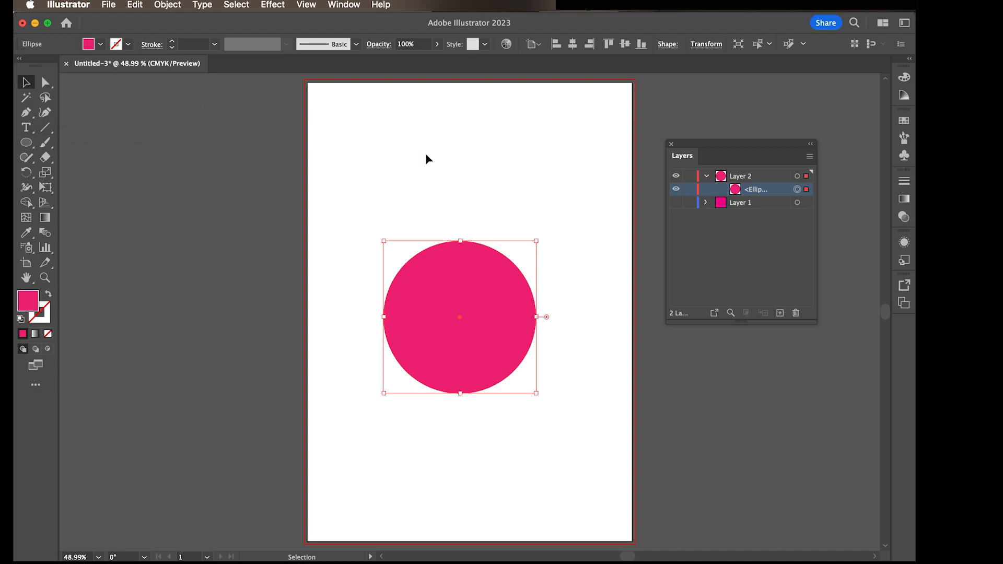
Step: Apply a medium brown swatch to the circle's fill and deselect the artwork
click(905, 122)
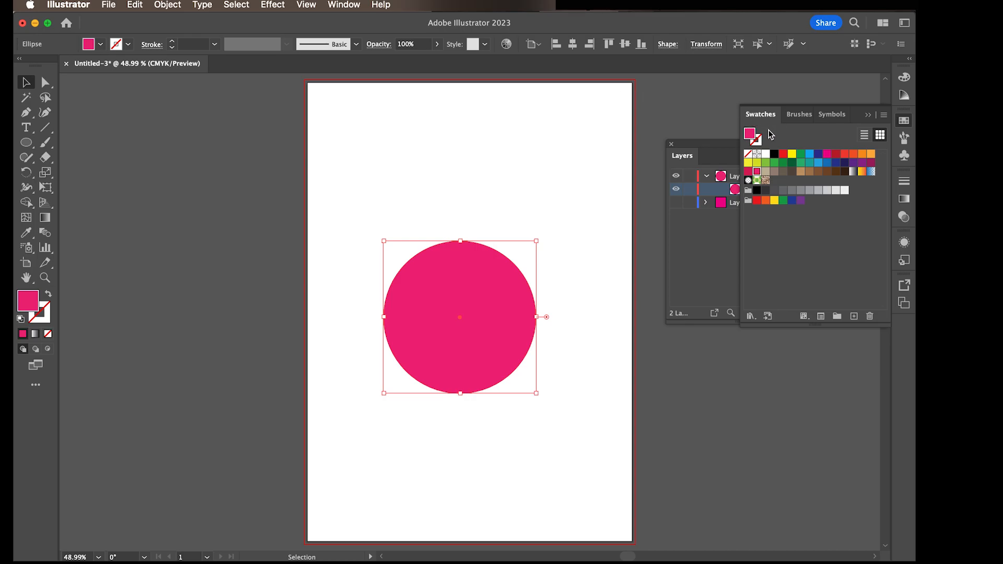
click(346, 6)
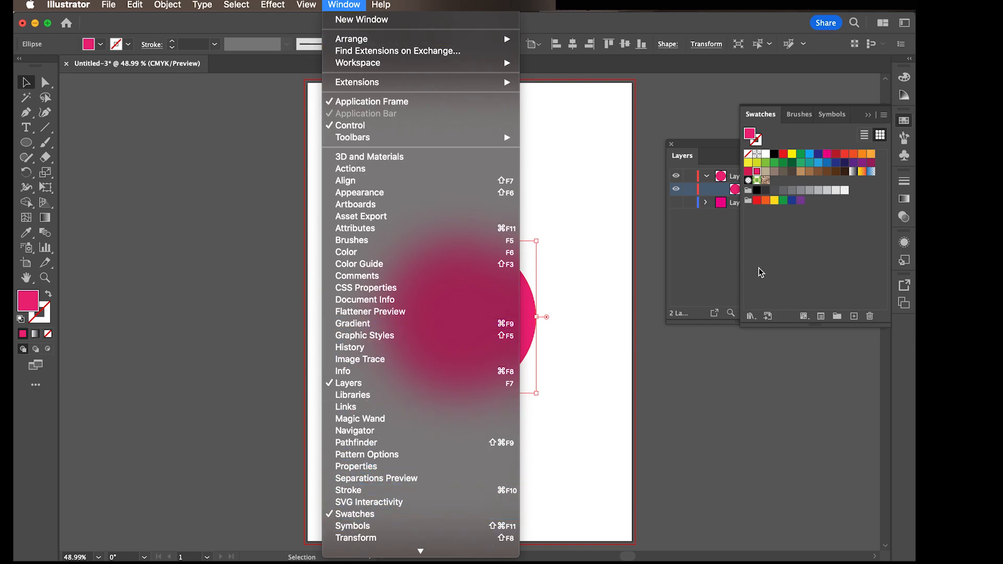
click(774, 268)
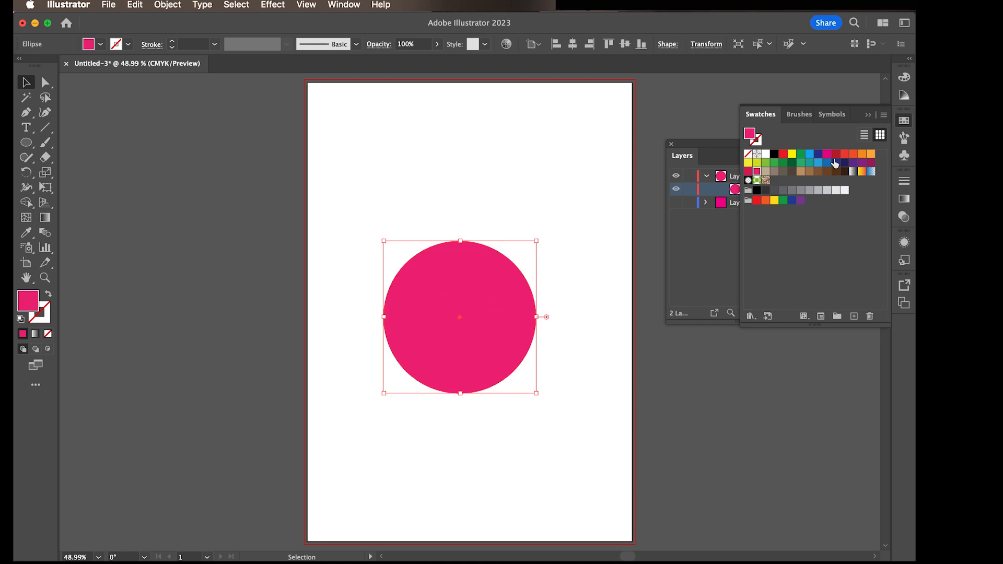
click(810, 172)
click(603, 171)
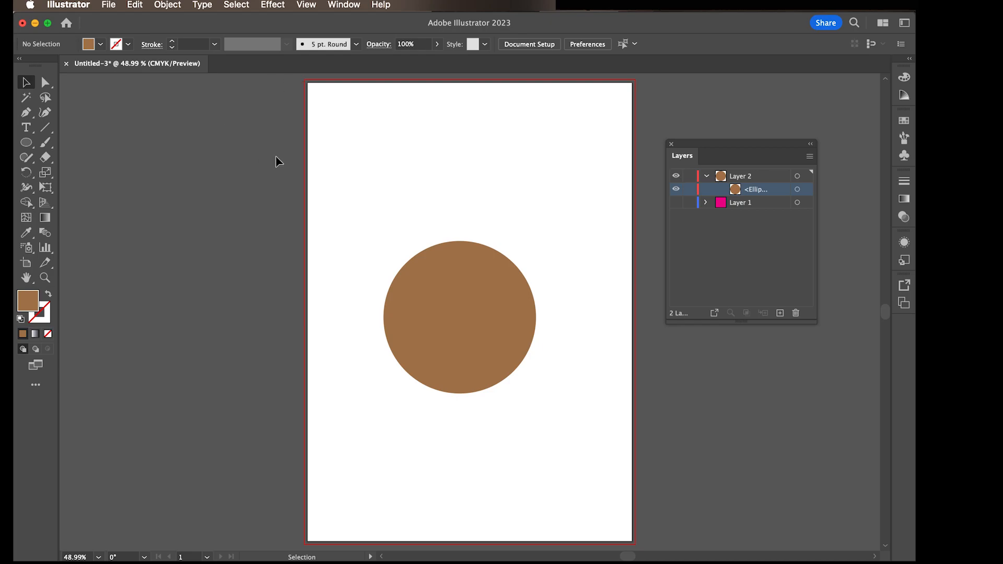
click(108, 5)
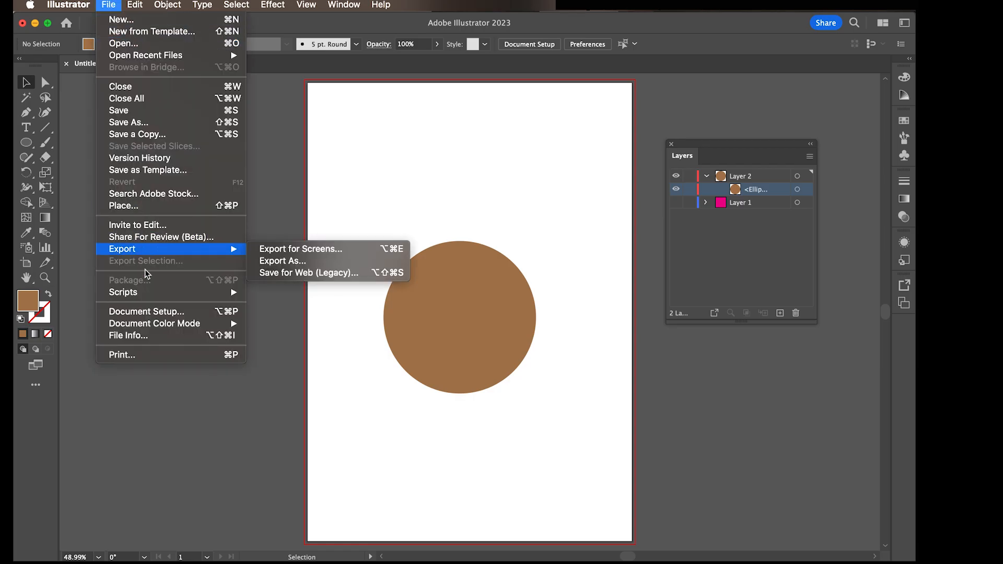
click(150, 315)
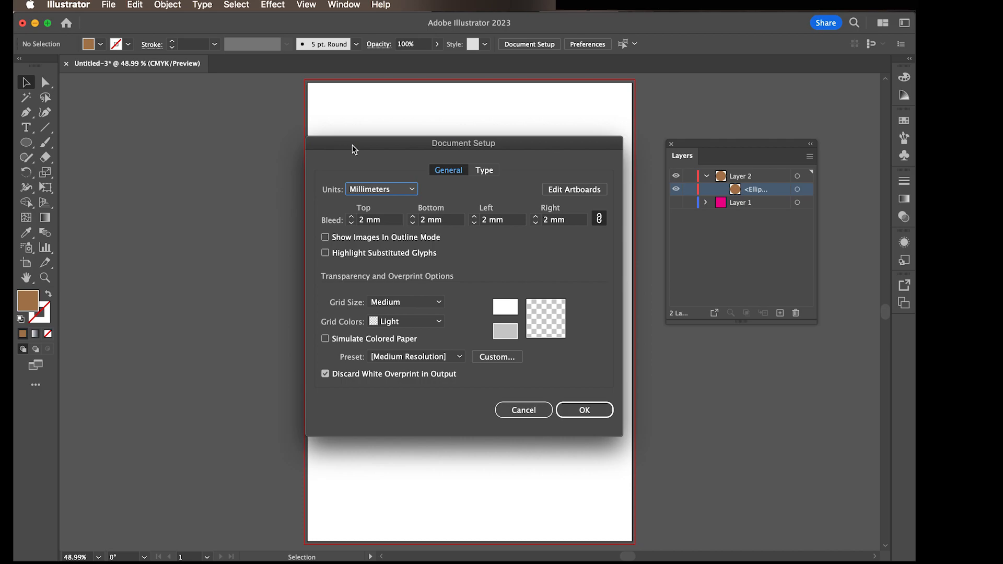
click(524, 410)
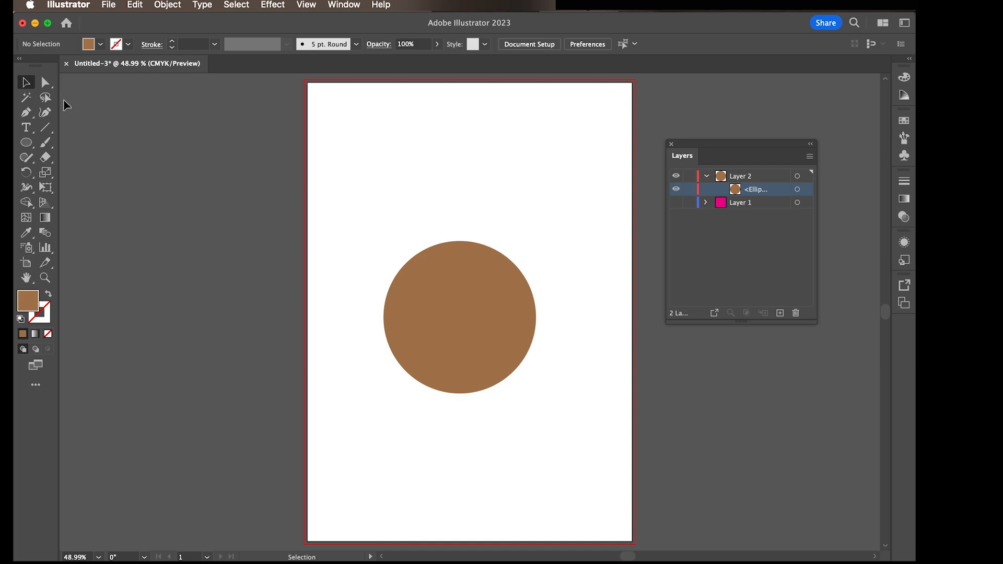
Step: Set the document's bleed to 5 mm on all four sides
click(110, 5)
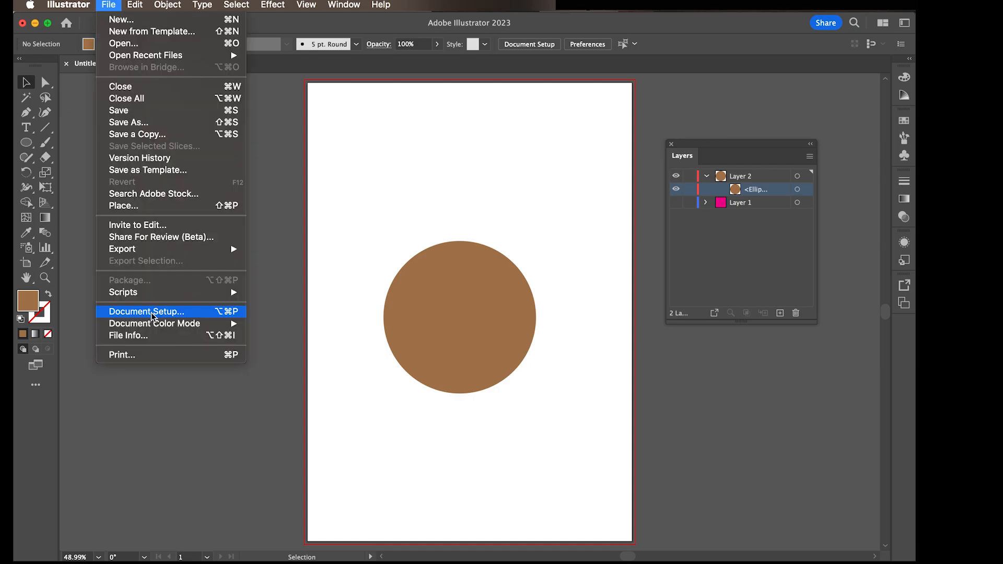
click(154, 314)
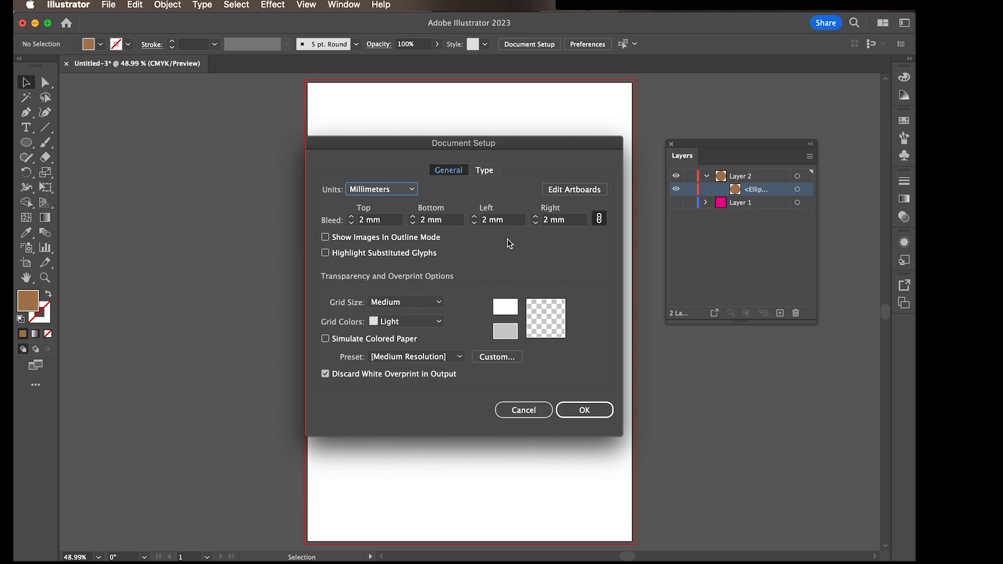
click(352, 218)
click(353, 217)
click(352, 218)
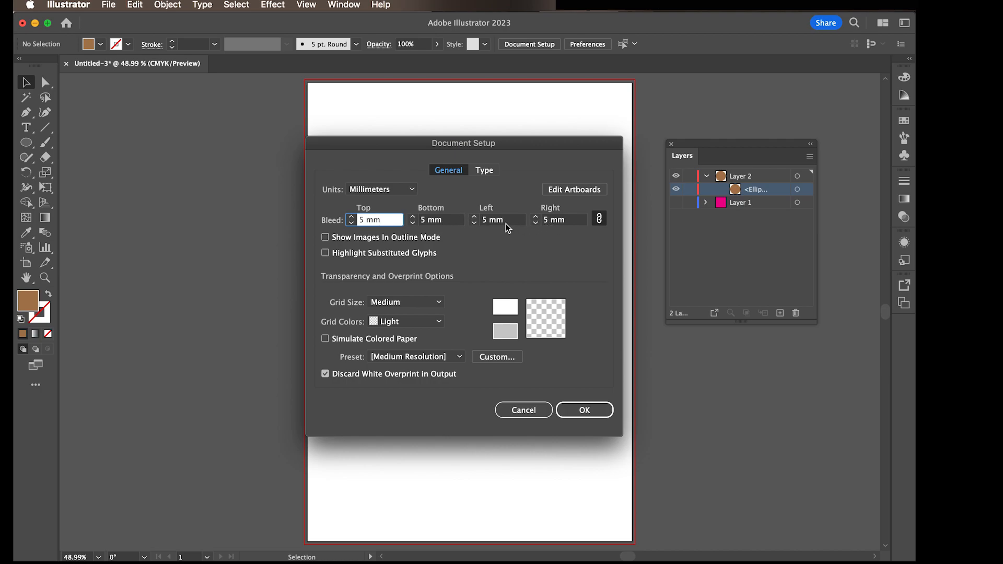
click(590, 412)
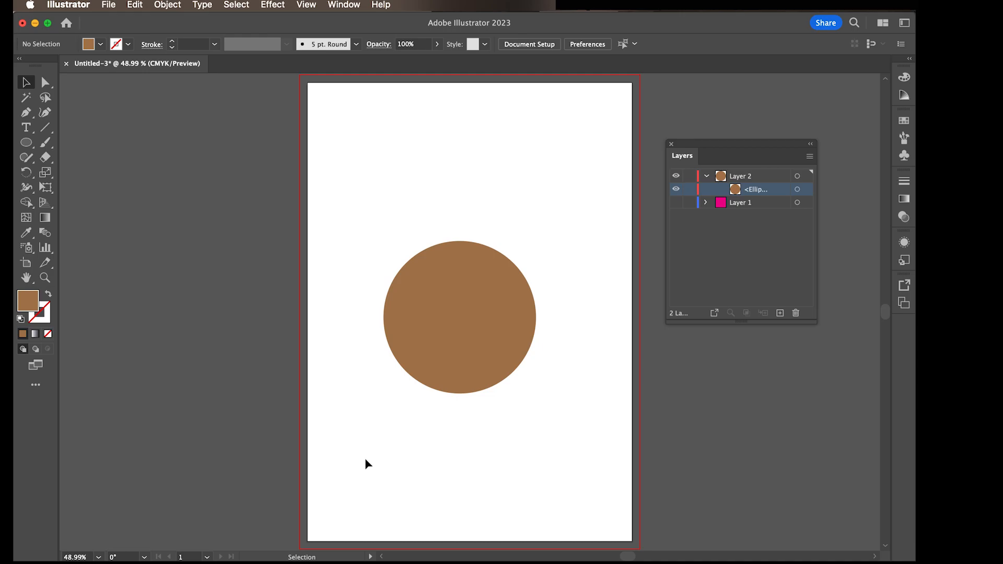